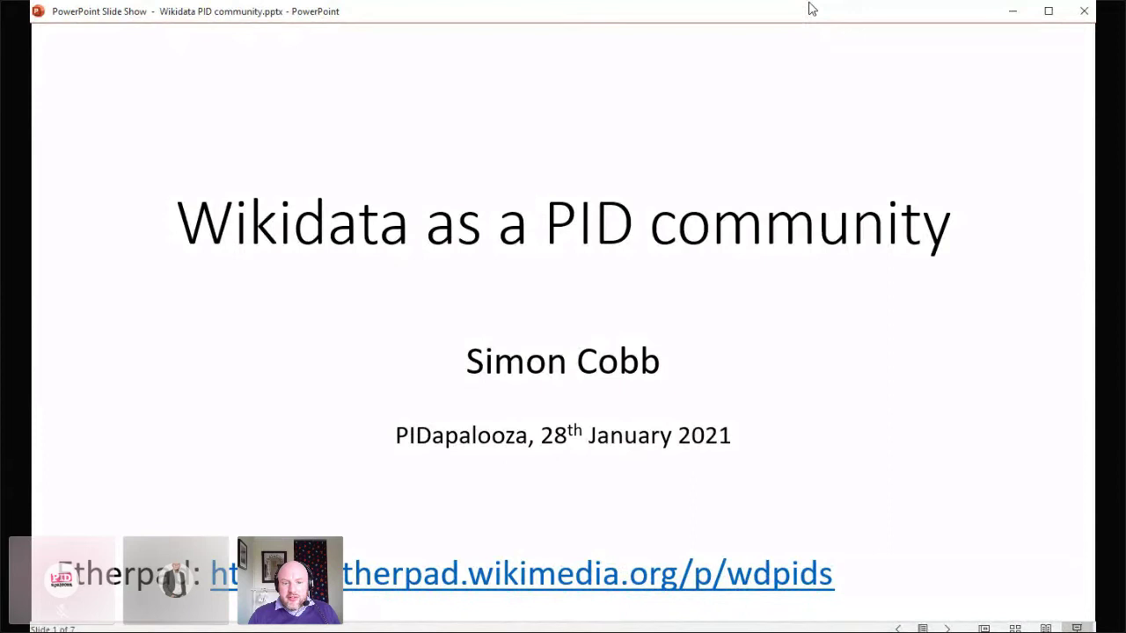
- Advance the slideshow past About Wikidata to slide 3, PIDs in Wikidata
key(Right)
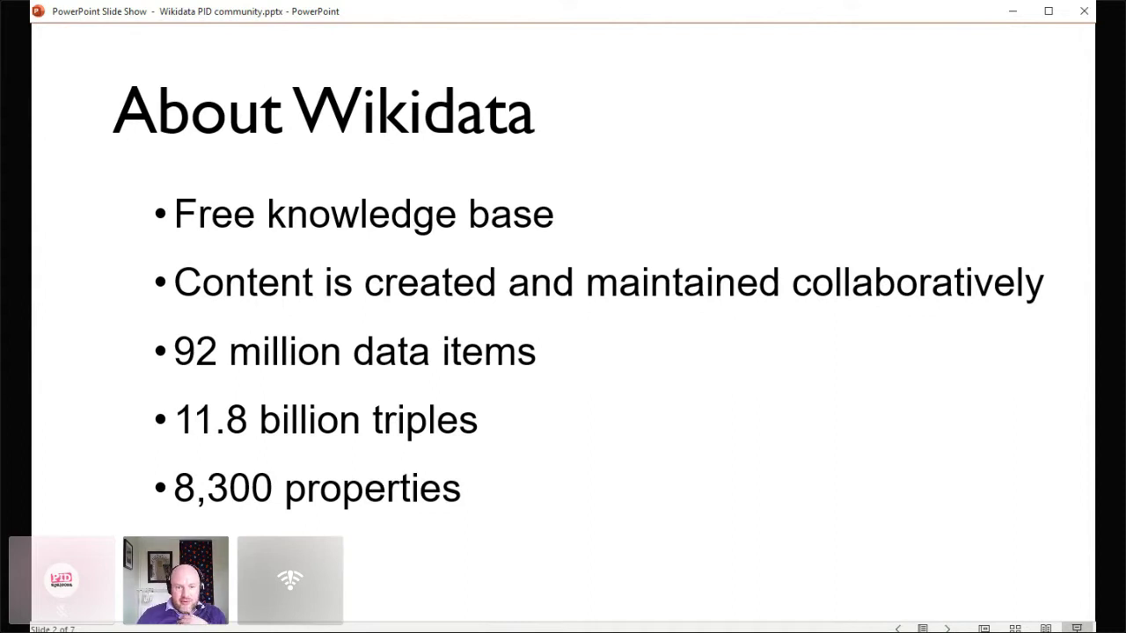
key(Right)
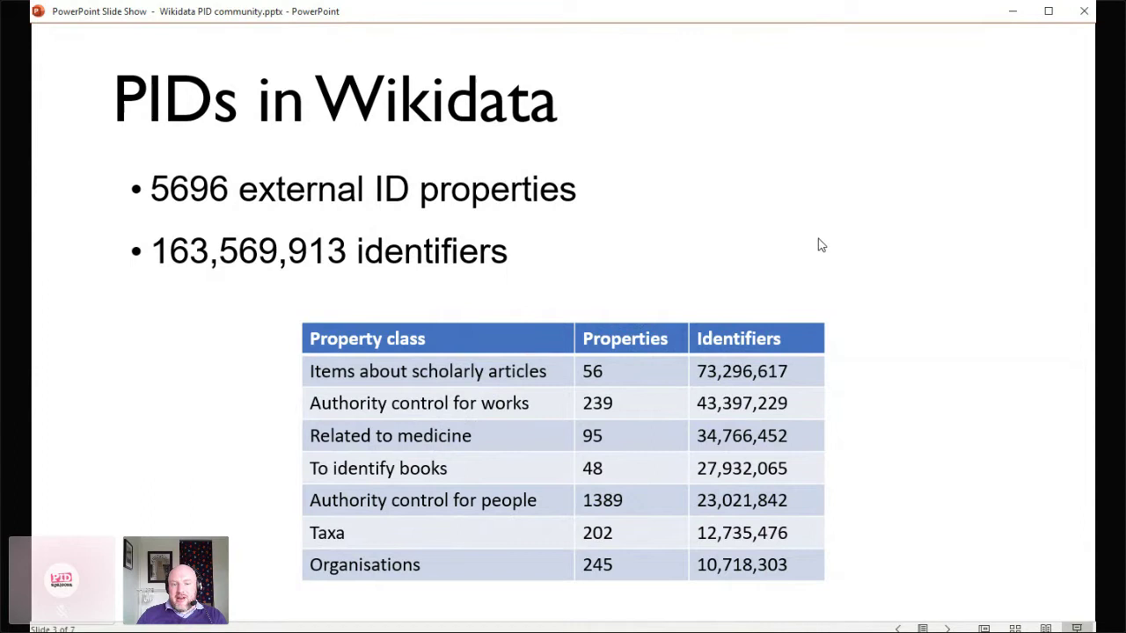
- Advance to slide 4, Property Proposals, showing the ANSI/NISO standard ID proposal page
key(Right)
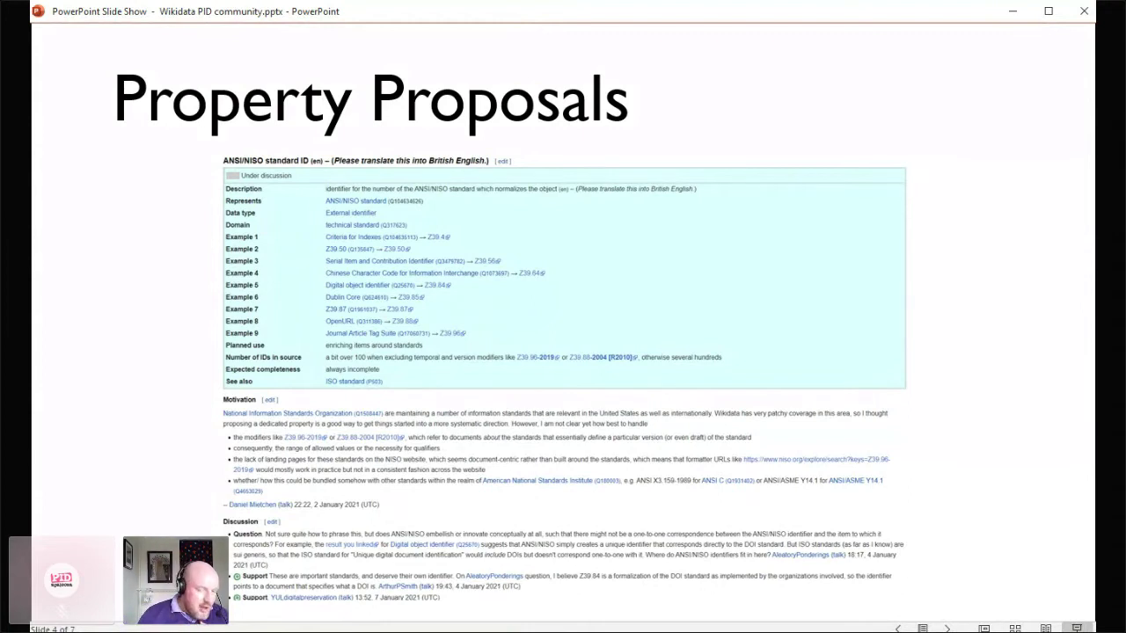
- Advance to slide 5, WikiProjects, showing the WikiProject Source MetaData page
key(Right)
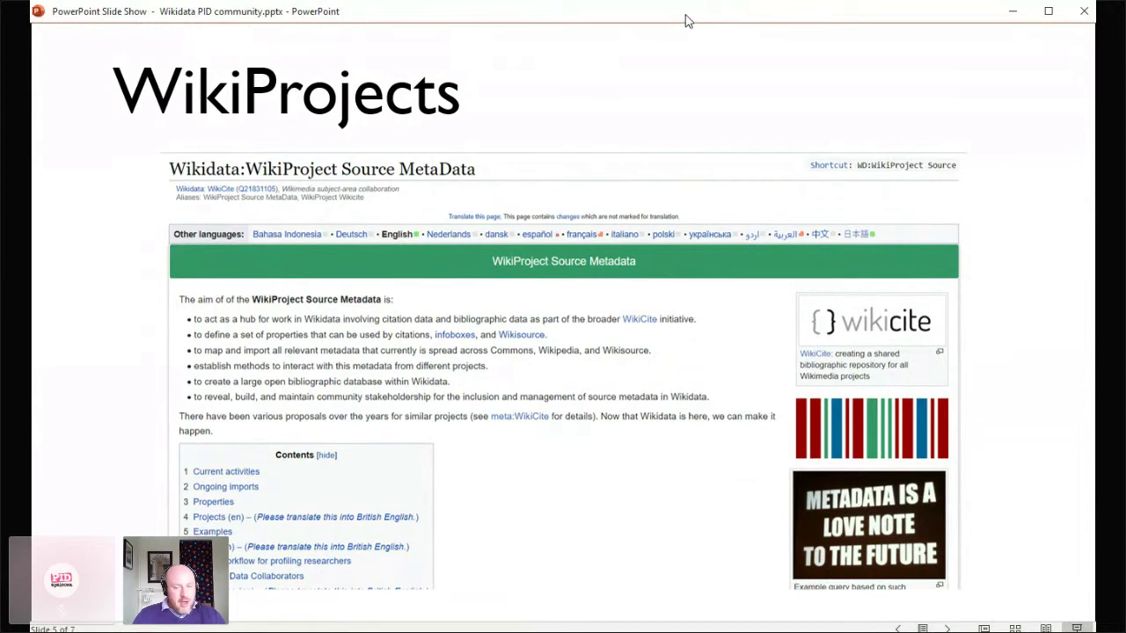
- Advance to slide 6, Tools, with the Mix'n'match ISNI catalogue statistics
key(Right)
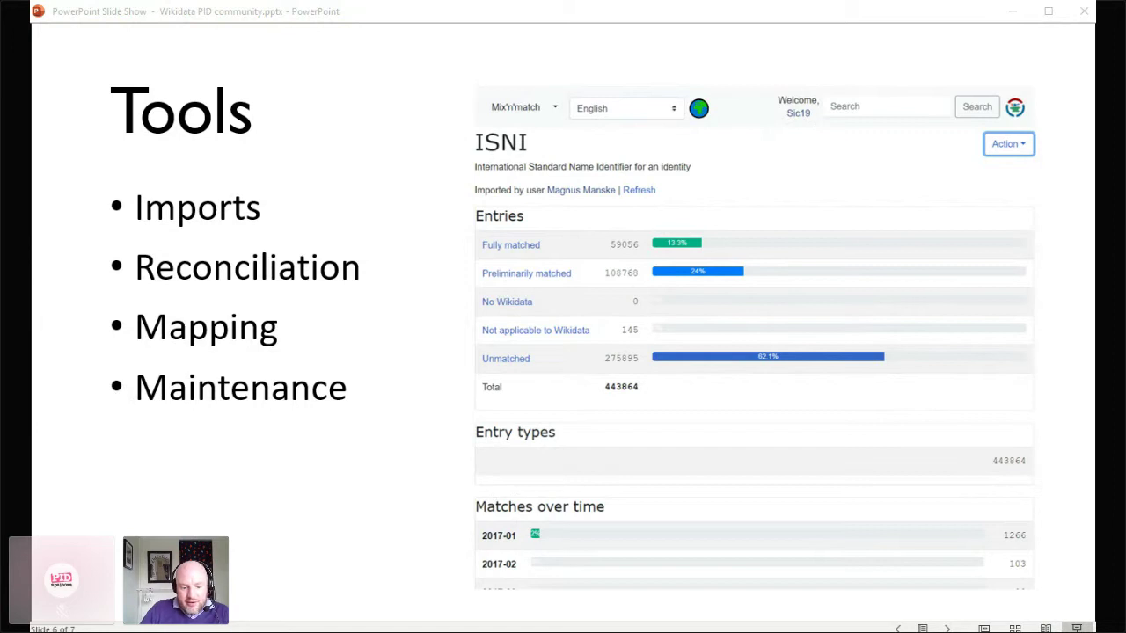
- Dismiss the slide show options menu and advance to slide 7, Questions and discussion
right_click(453, 211)
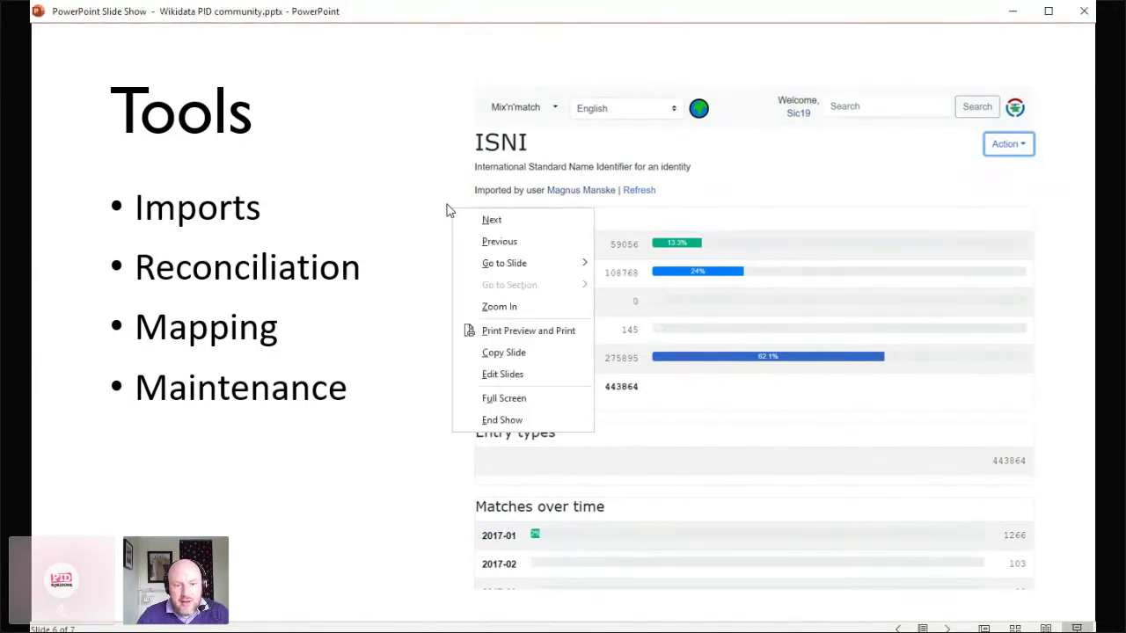
click(612, 39)
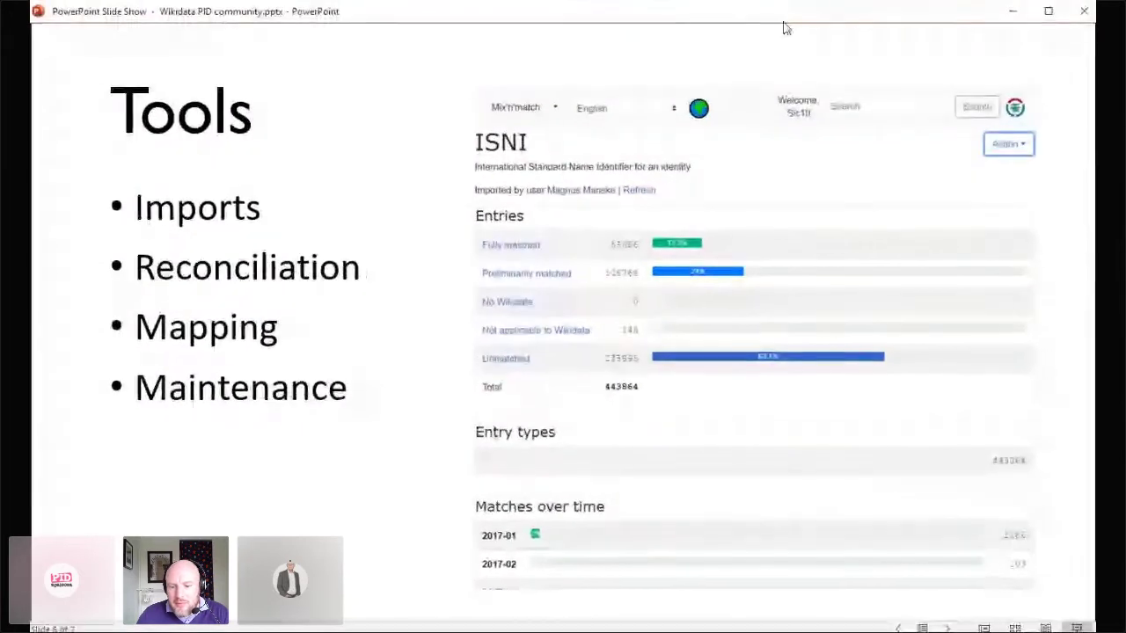
click(695, 587)
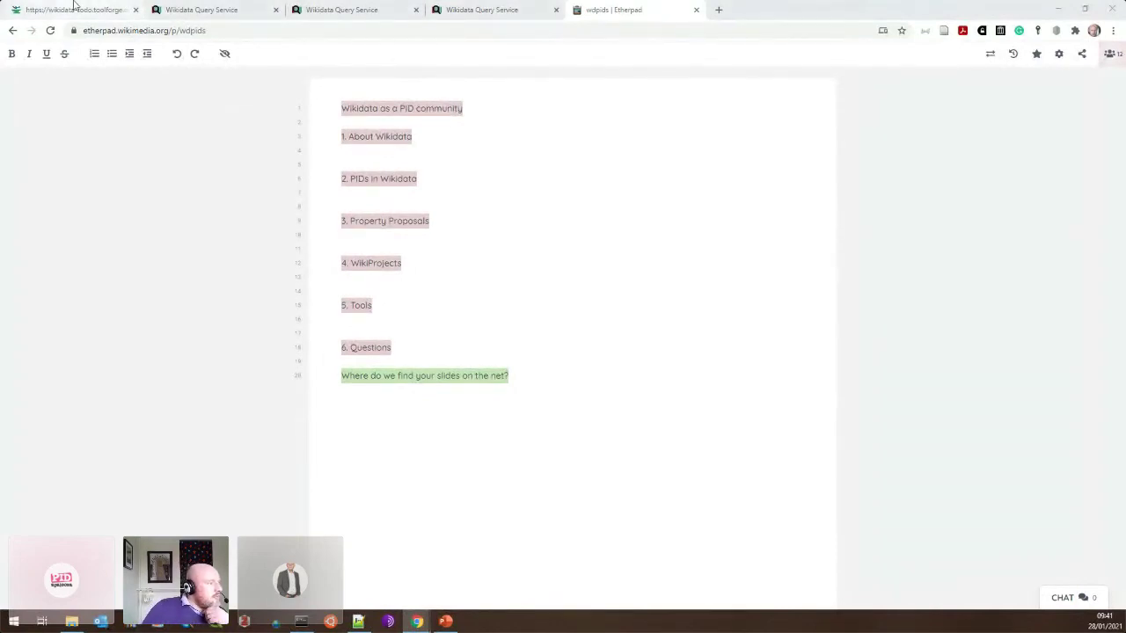
- Rearrange the browser tabs and show the toolforge beacon page mapping Crossref funder IDs to ROR IDs
click(75, 9)
click(585, 10)
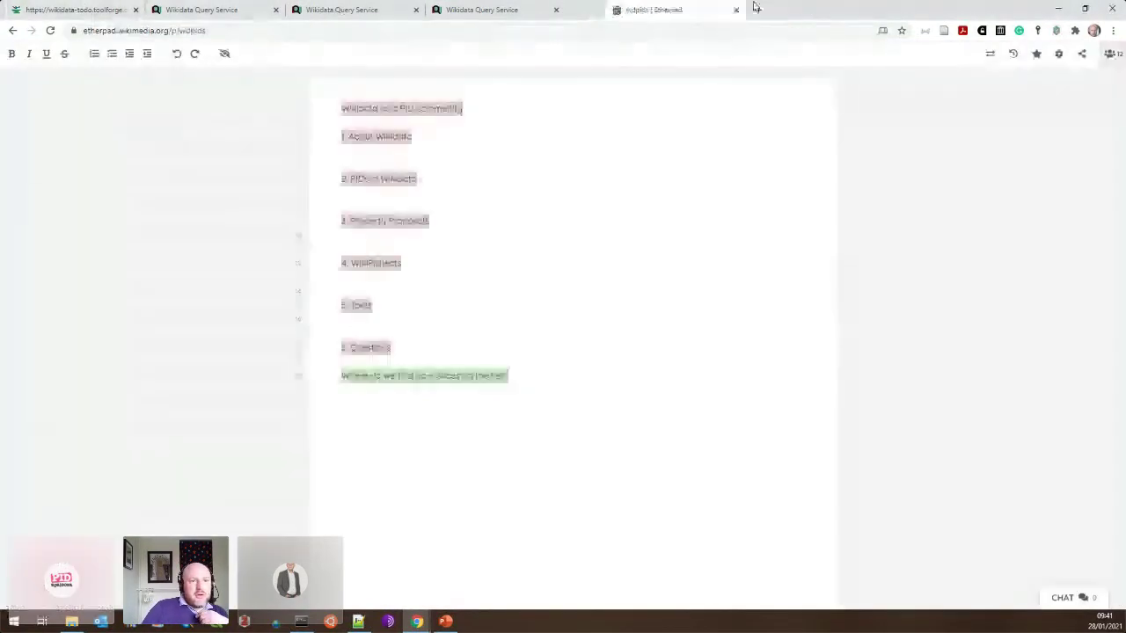
drag(755, 7, 621, 7)
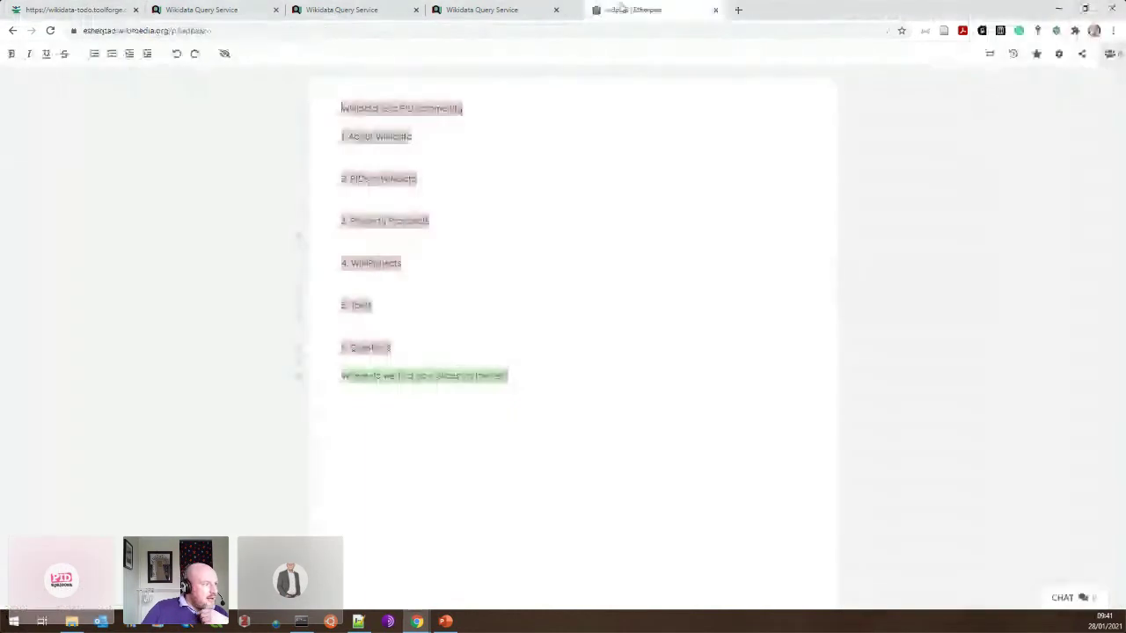
click(75, 9)
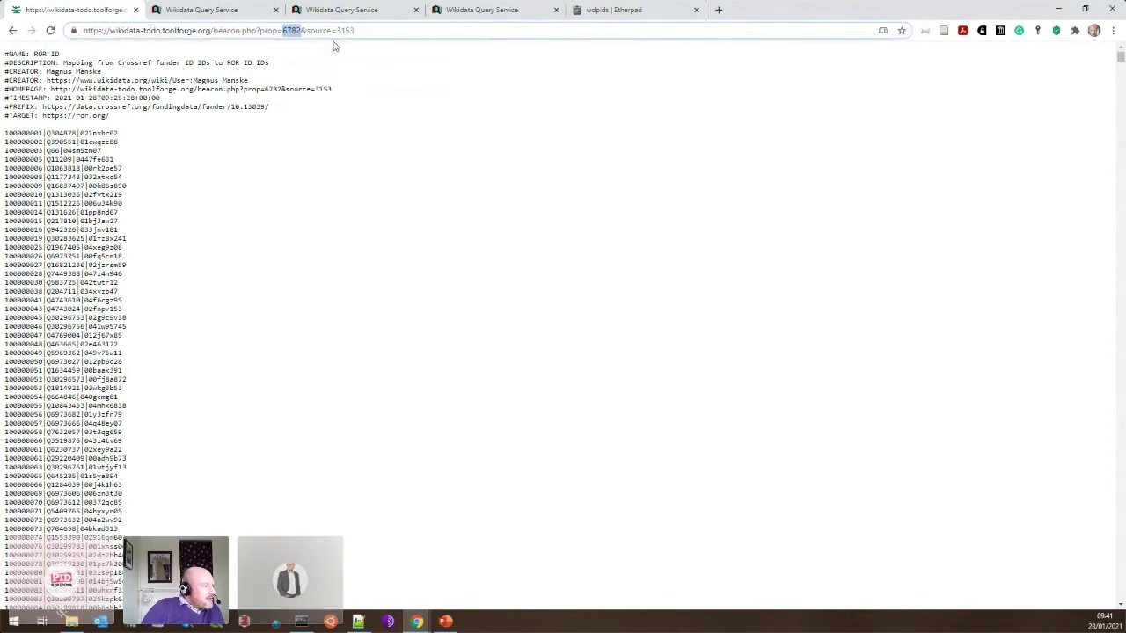
drag(338, 30, 342, 30)
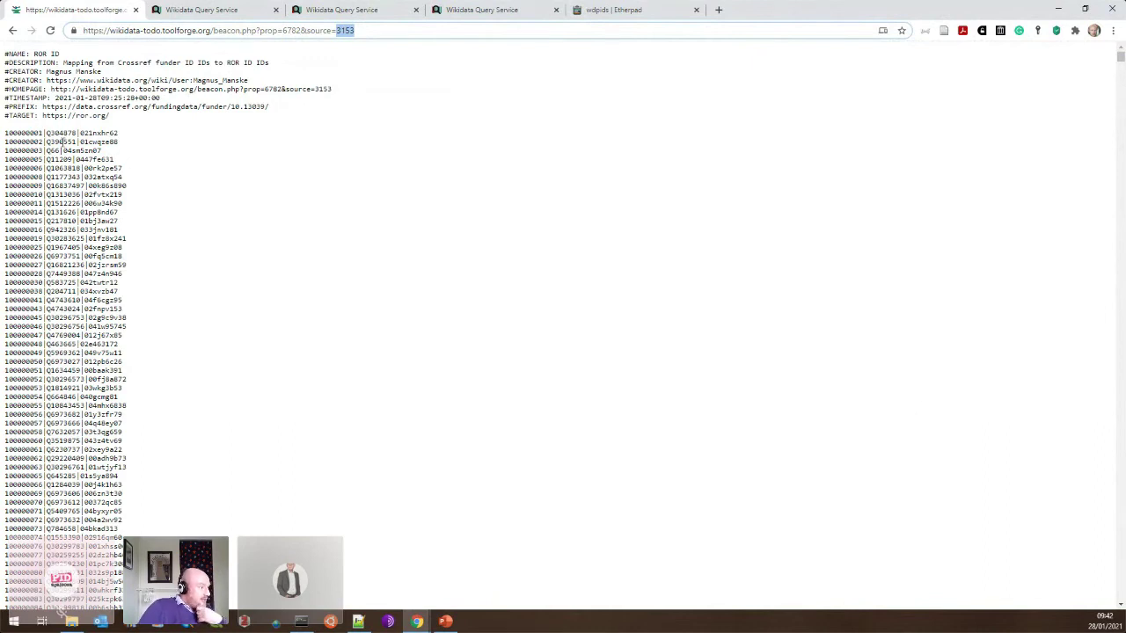
scroll(47, 300, down, 6)
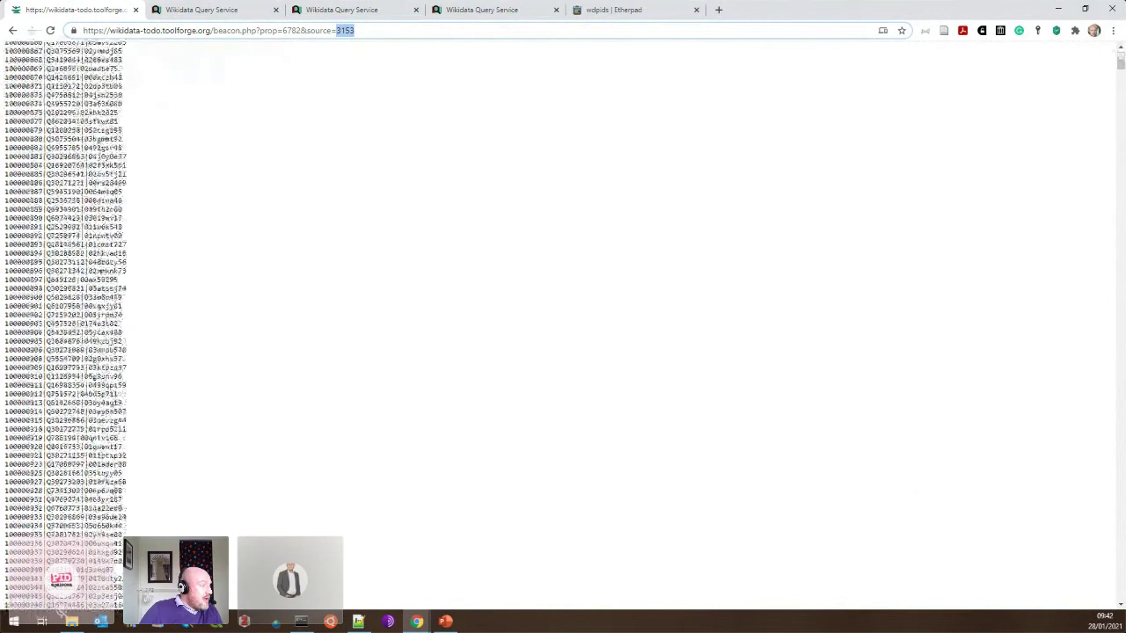
scroll(127, 309, up, 10)
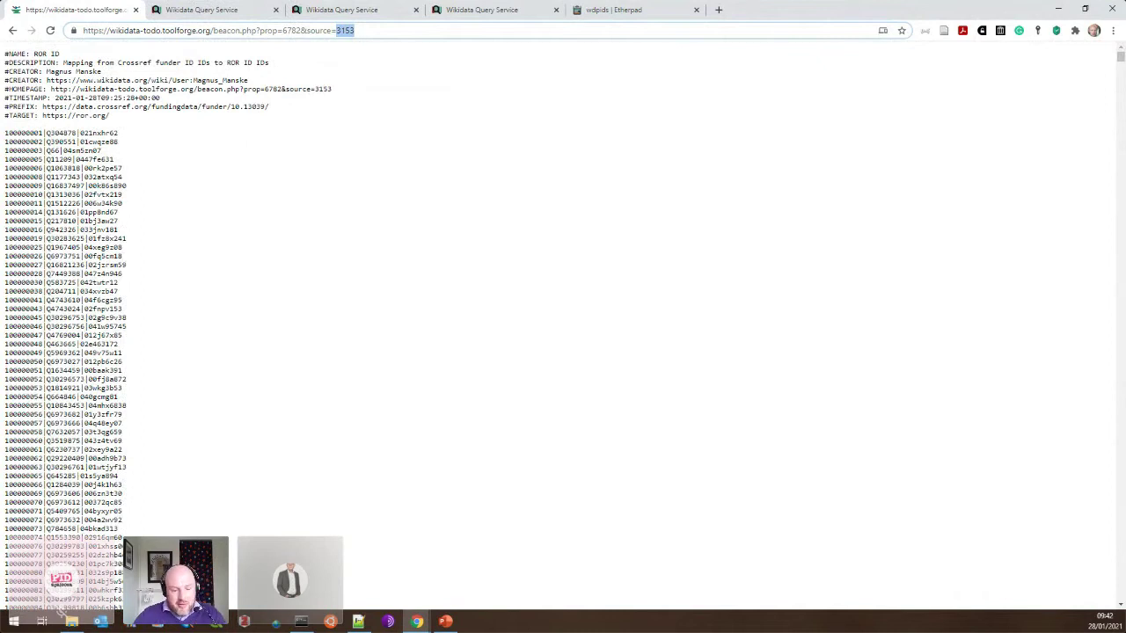
- Switch to Mix'n'match and look over the ISNI catalogue statistics
key(alt+Tab)
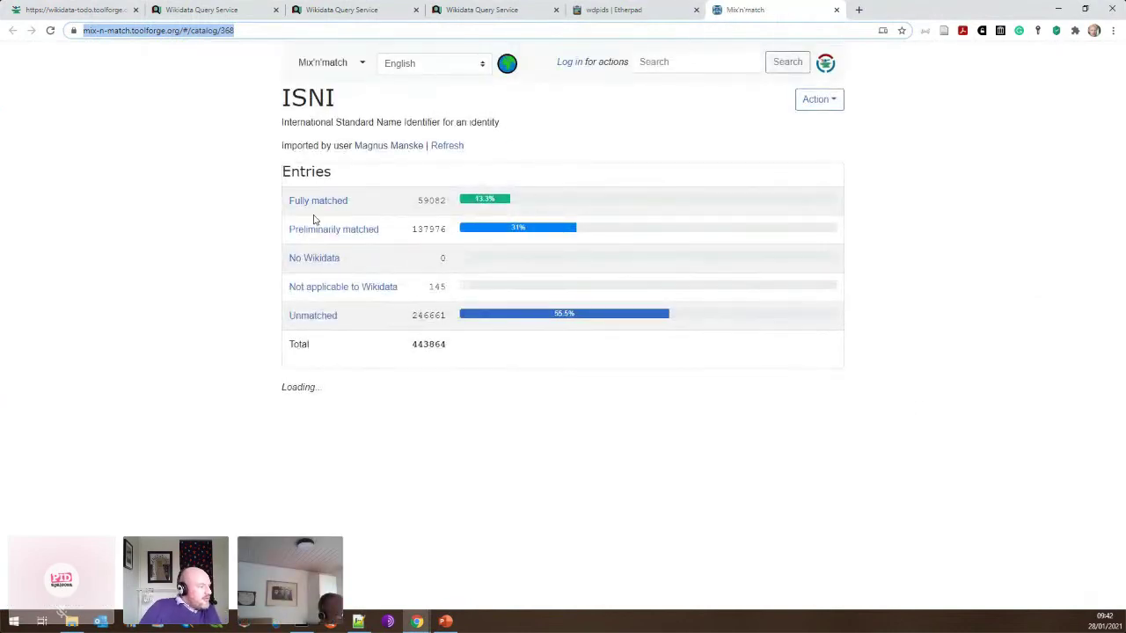
scroll(633, 220, down, 5)
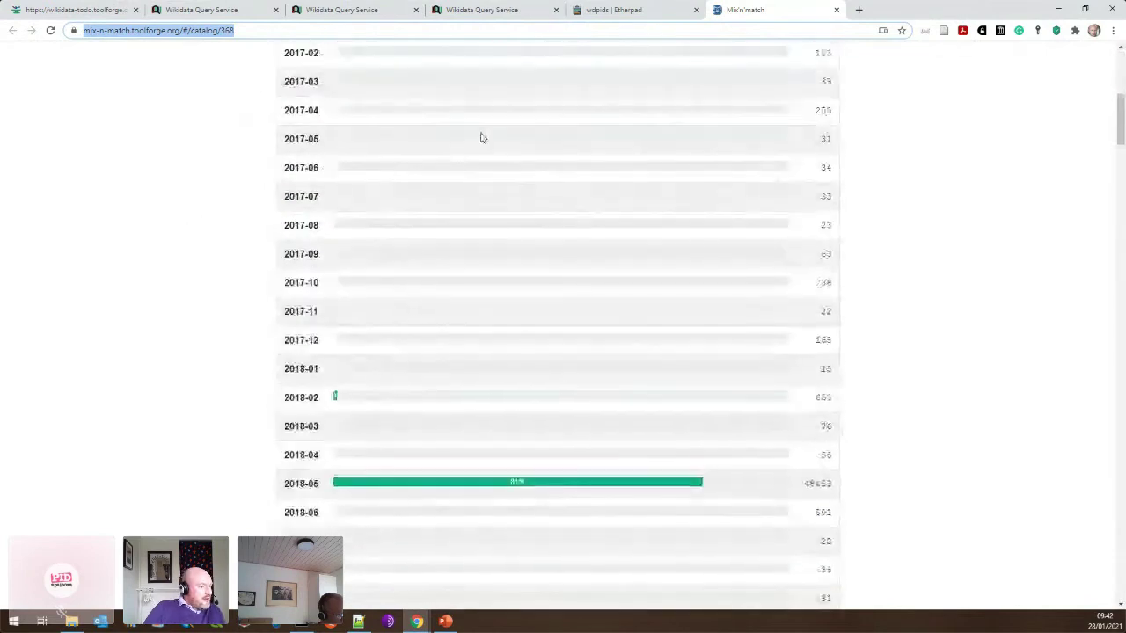
scroll(620, 253, down, 4)
scroll(607, 247, down, 12)
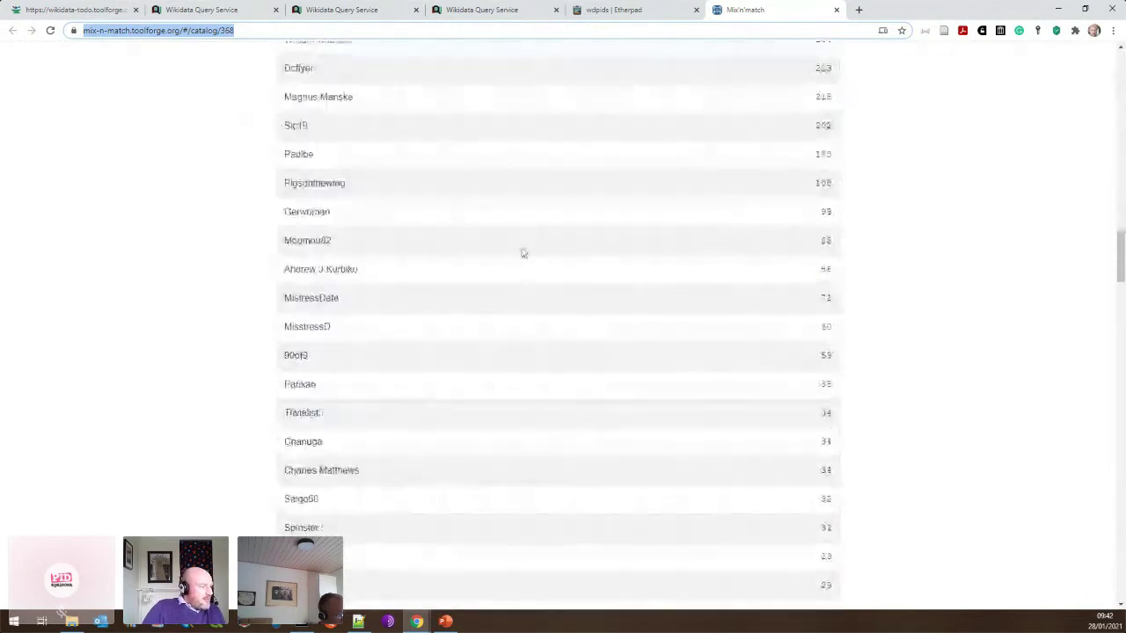
scroll(522, 252, up, 7)
scroll(523, 253, up, 8)
scroll(515, 252, down, 18)
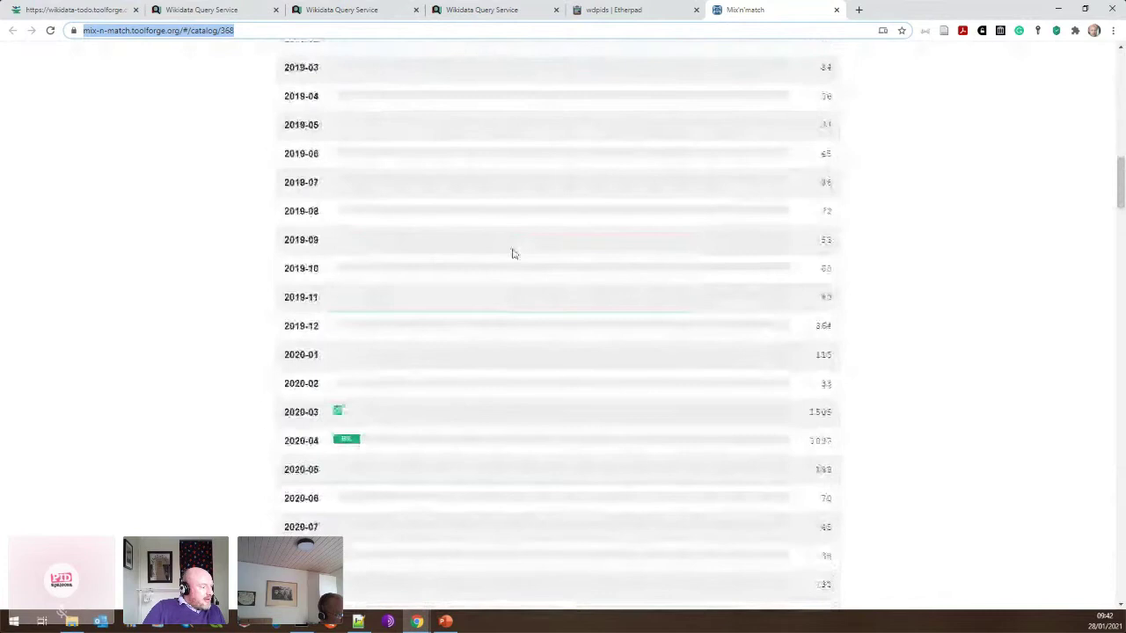
scroll(515, 247, up, 20)
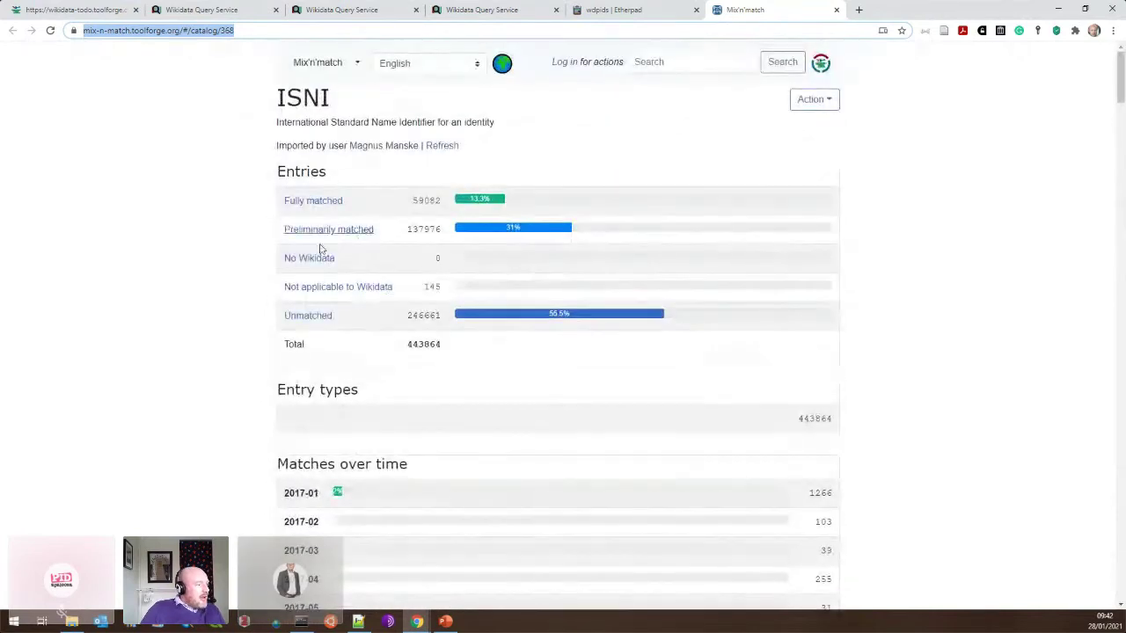
- List the preliminarily matched ISNI entries and open Q30254127, Bedford Hospital NHS Trust
click(350, 234)
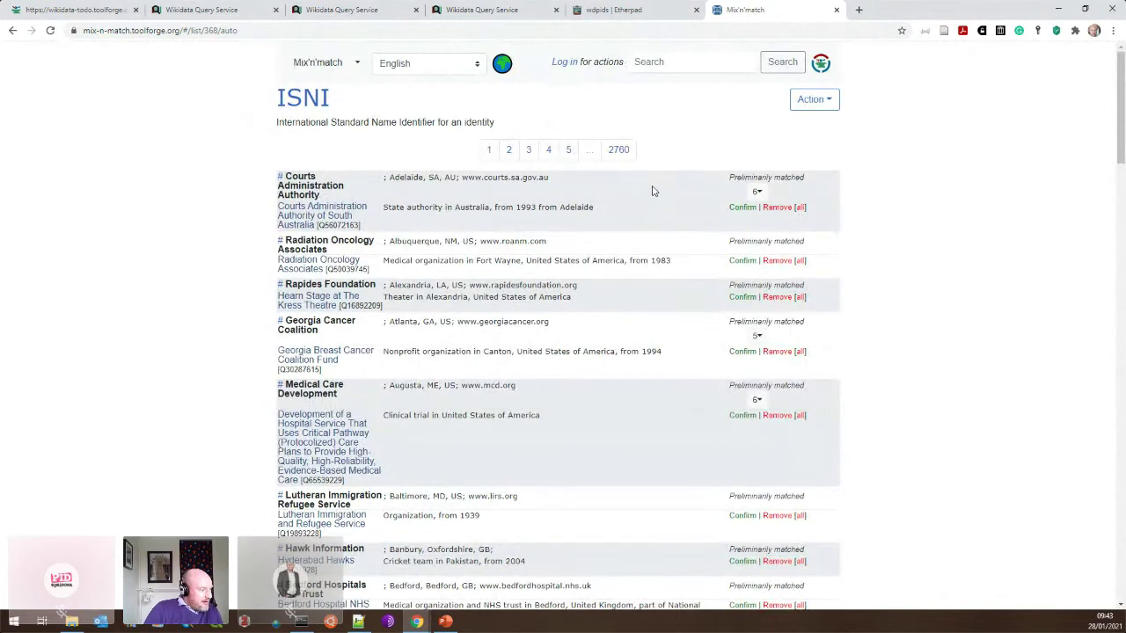
scroll(653, 191, down, 3)
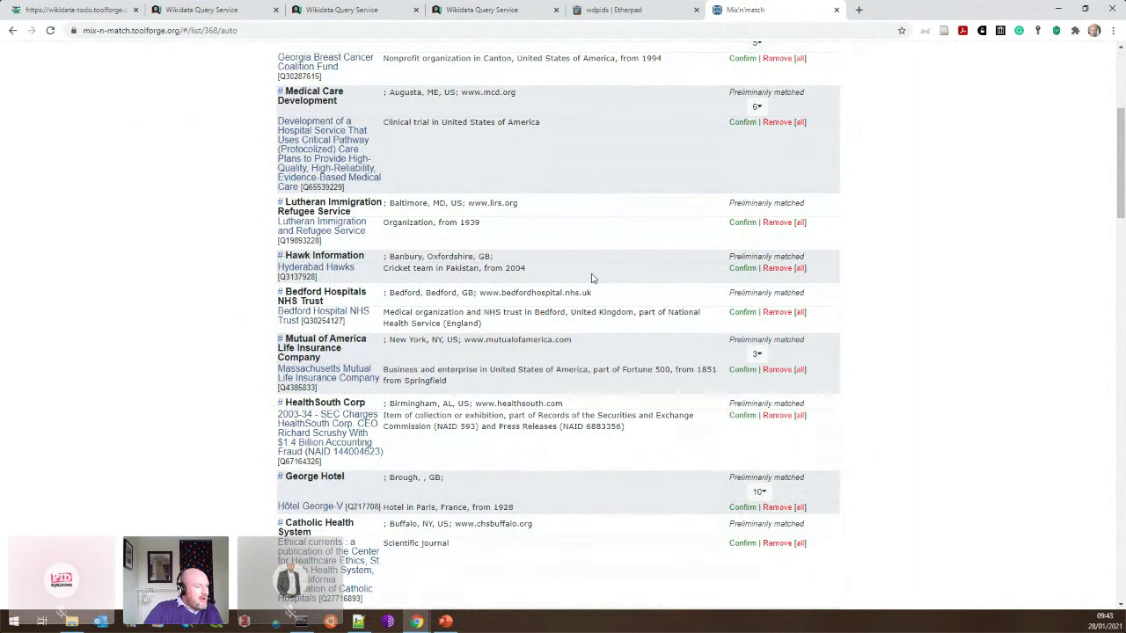
scroll(592, 279, down, 1)
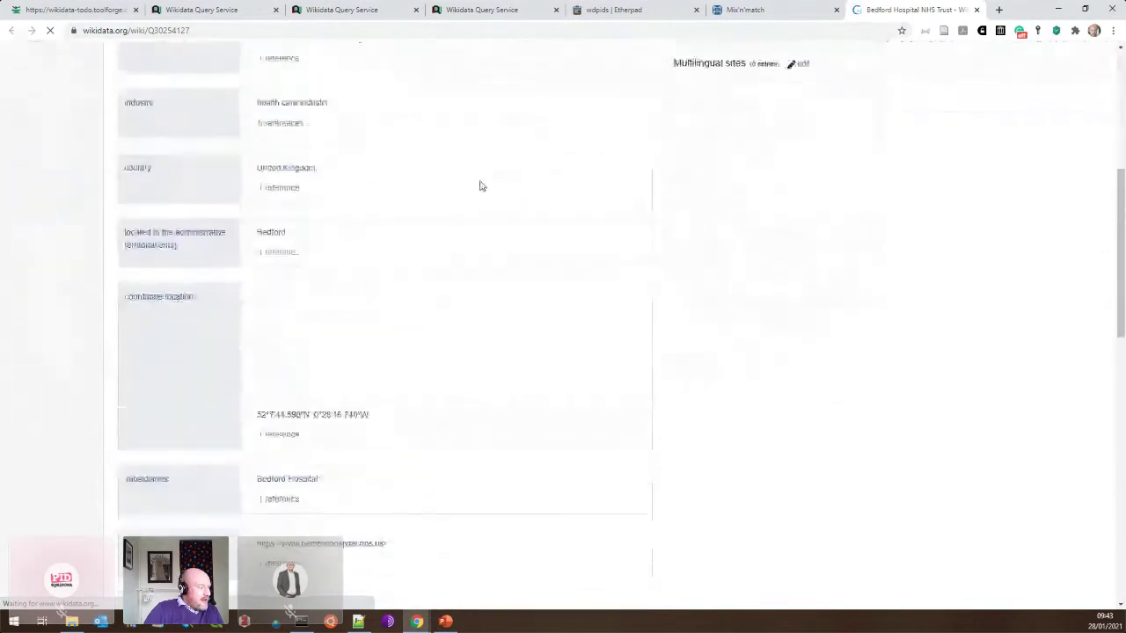
- Scroll to the Bedford Hospital NHS Trust item's identifiers, including its ROR ID, then return to Mix'n'match
scroll(490, 181, down, 10)
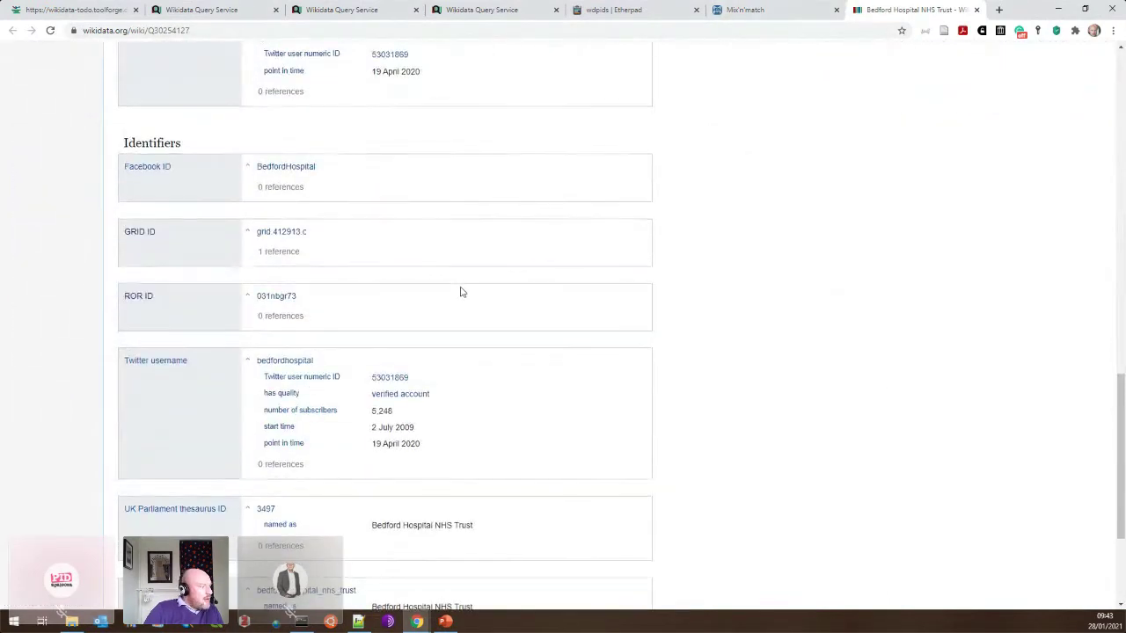
scroll(460, 291, down, 3)
click(745, 10)
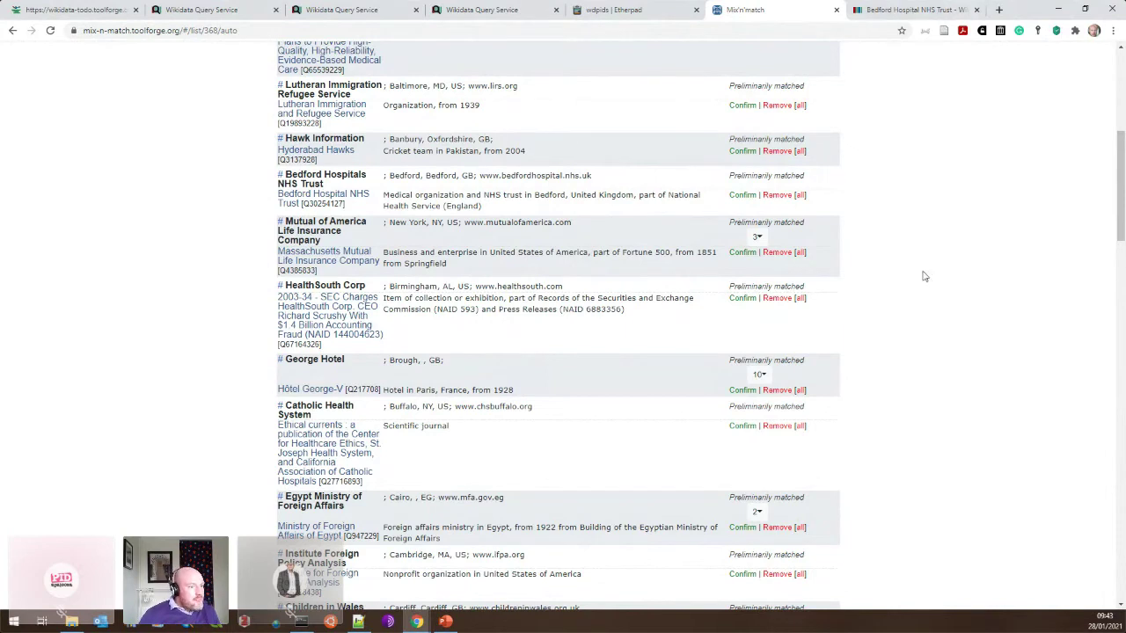
- Go to the Mix'n'match home page and open the Journals catalog group
scroll(928, 254, up, 2)
scroll(928, 254, up, 3)
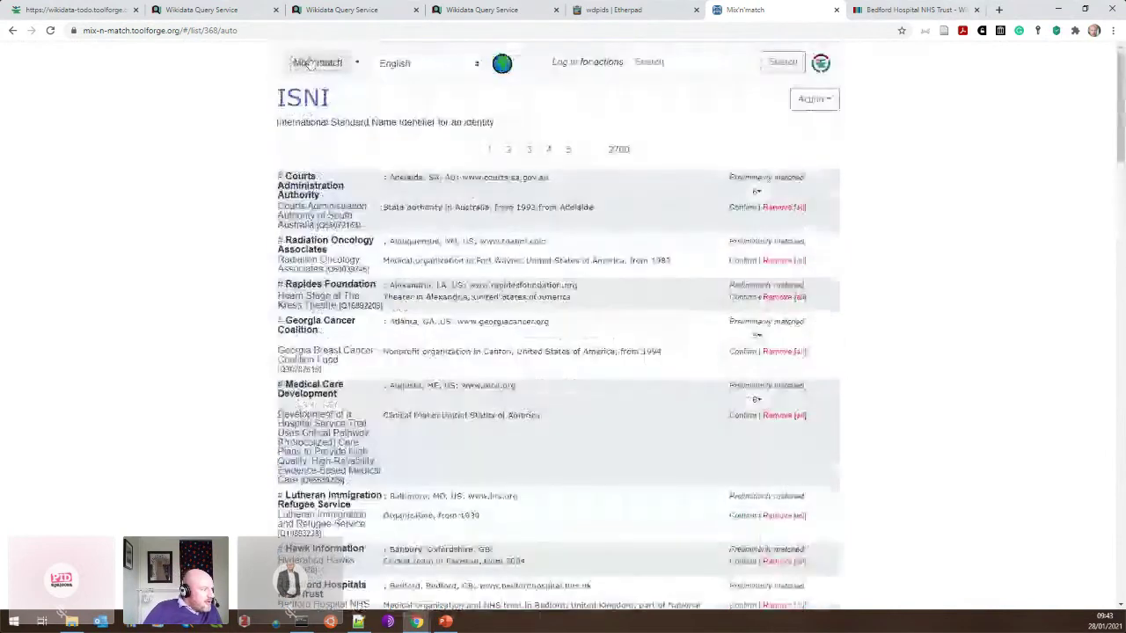
click(310, 64)
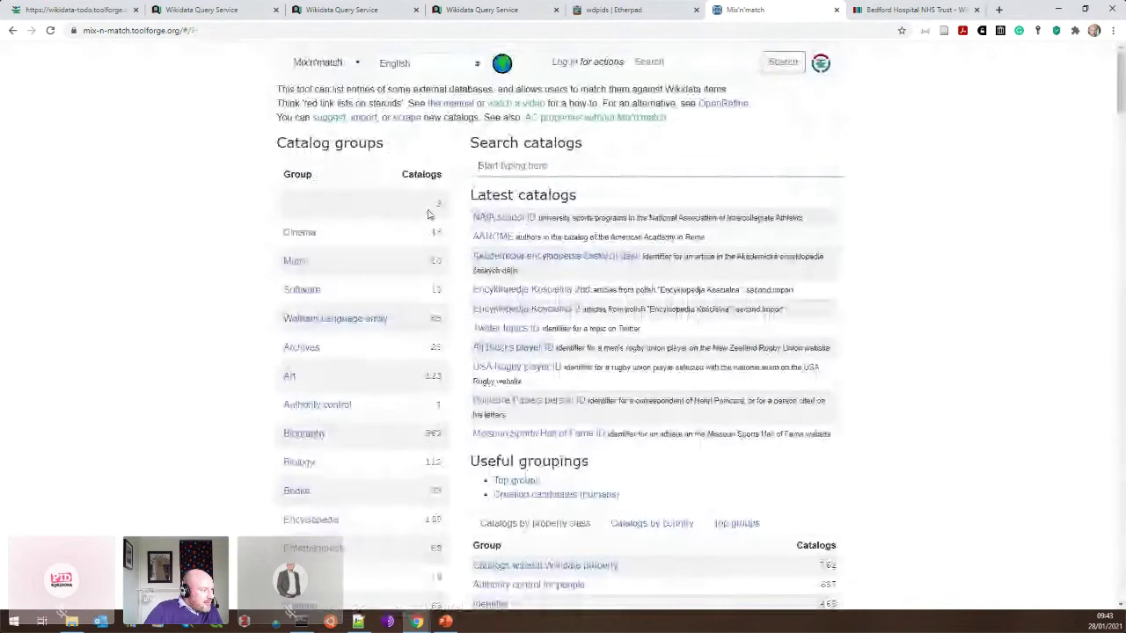
scroll(563, 312, down, 7)
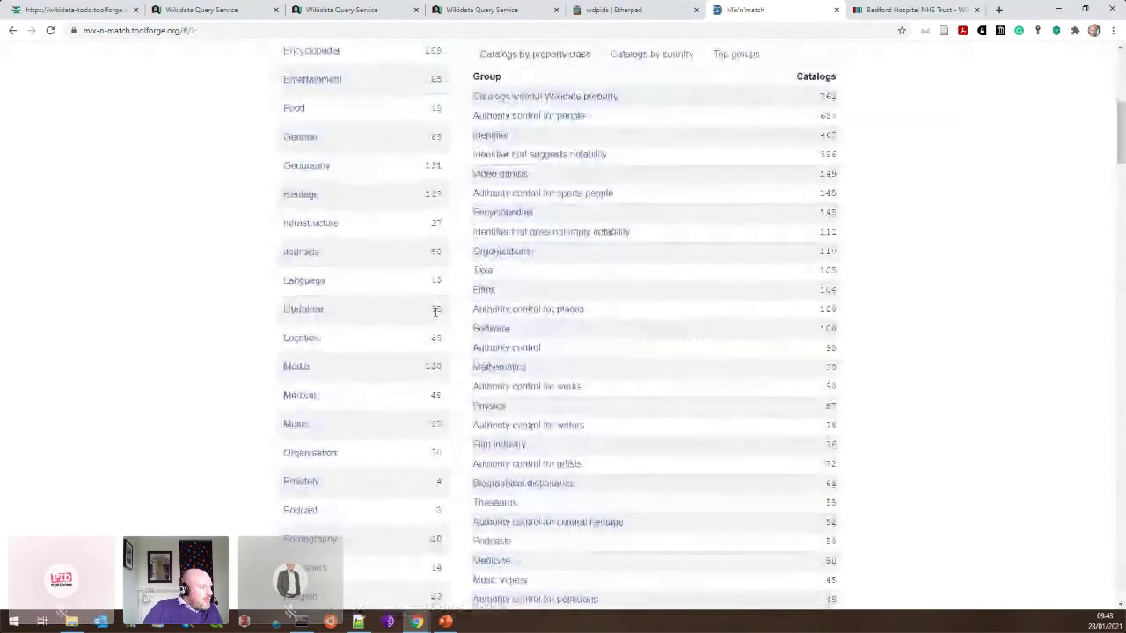
scroll(479, 313, down, 5)
scroll(488, 308, up, 7)
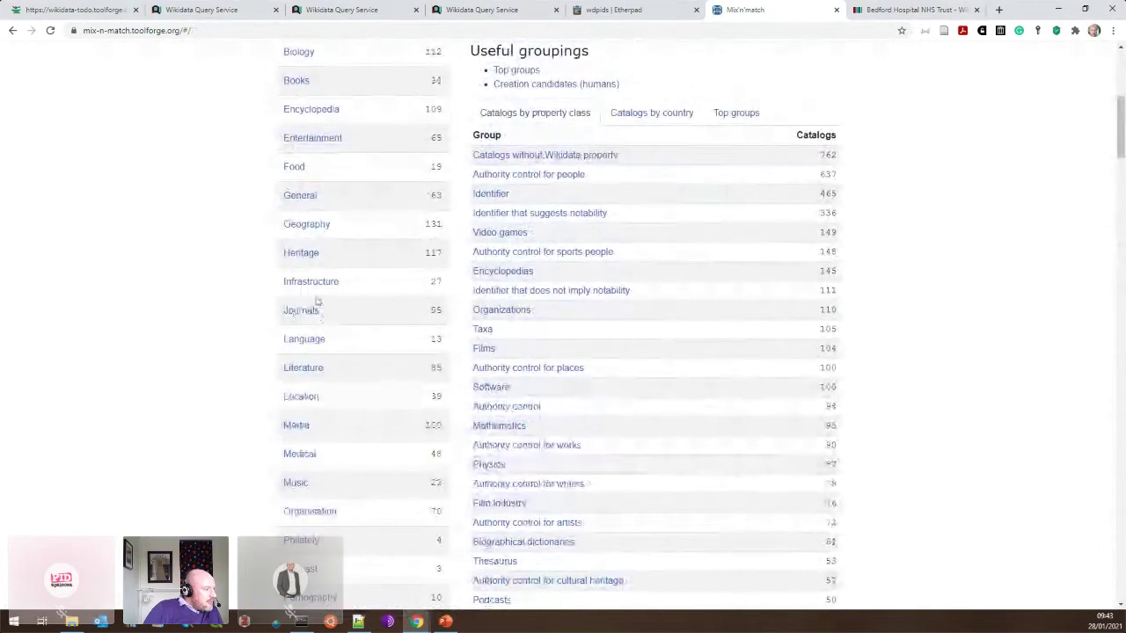
scroll(299, 304, up, 1)
click(286, 370)
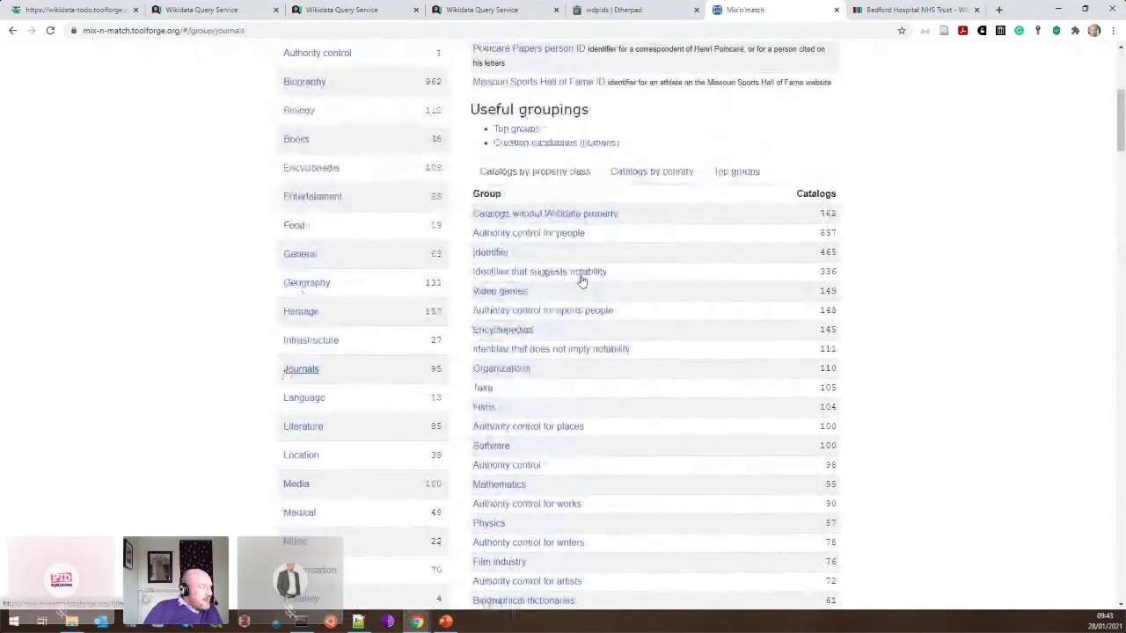
- Review the journal catalogues, led by SciELO Spain at 96% matched, and zoom to 150%
scroll(563, 262, up, 3)
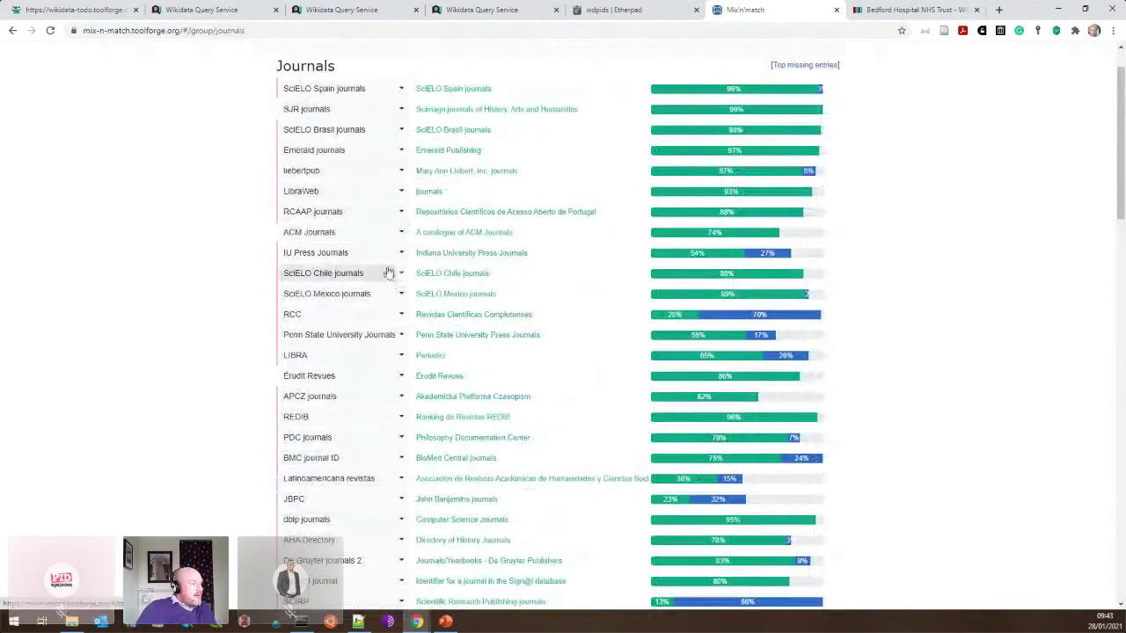
scroll(383, 247, down, 15)
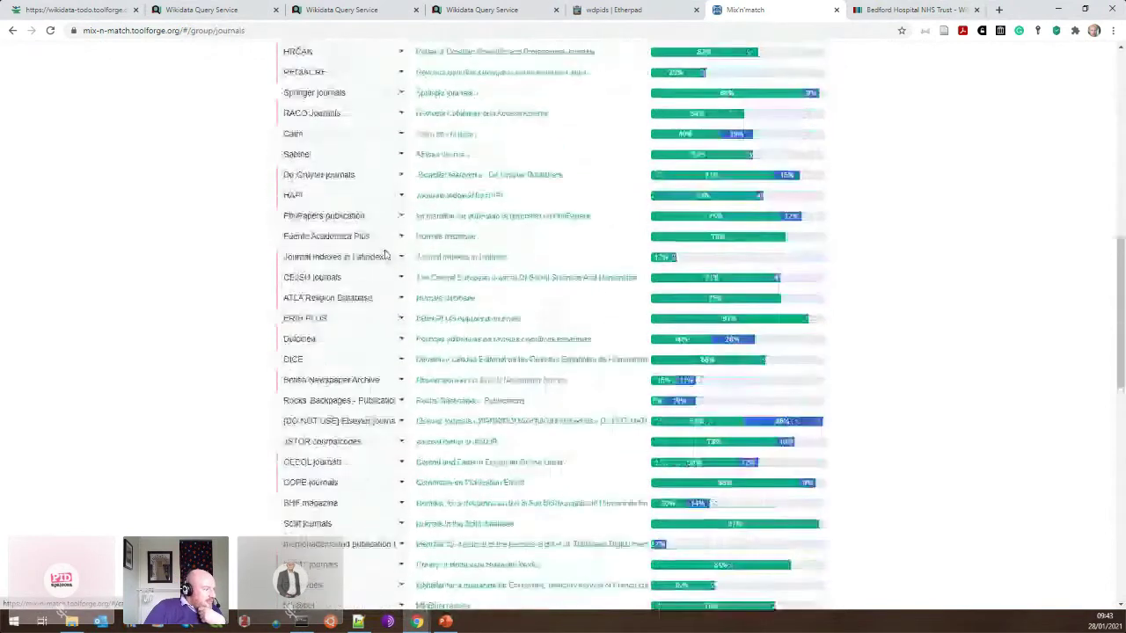
scroll(381, 255, down, 6)
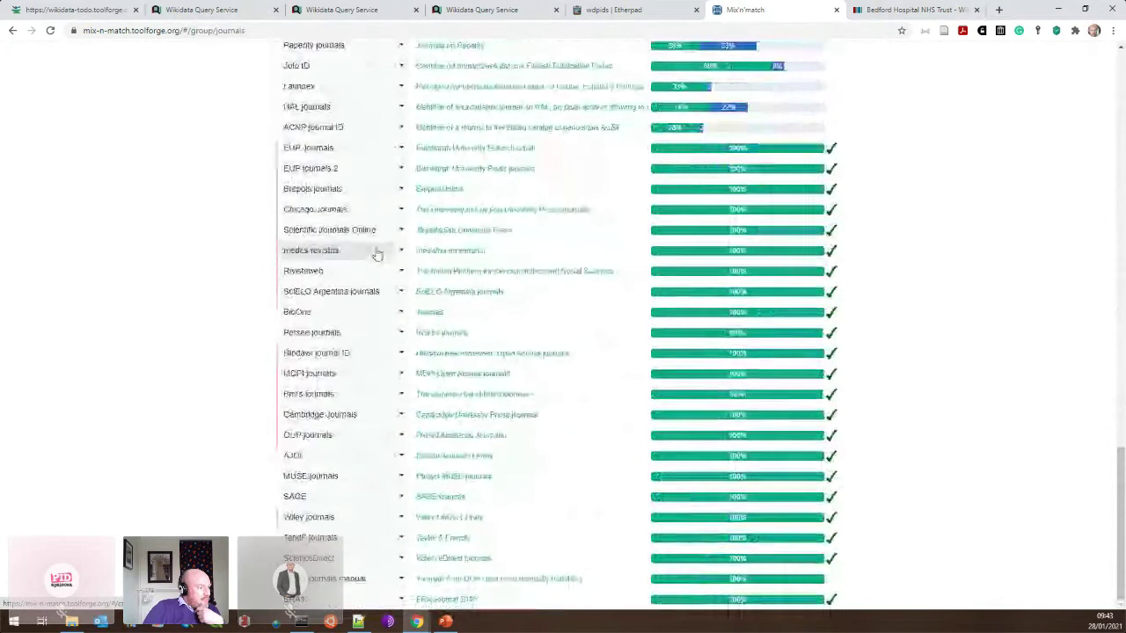
scroll(756, 193, up, 3)
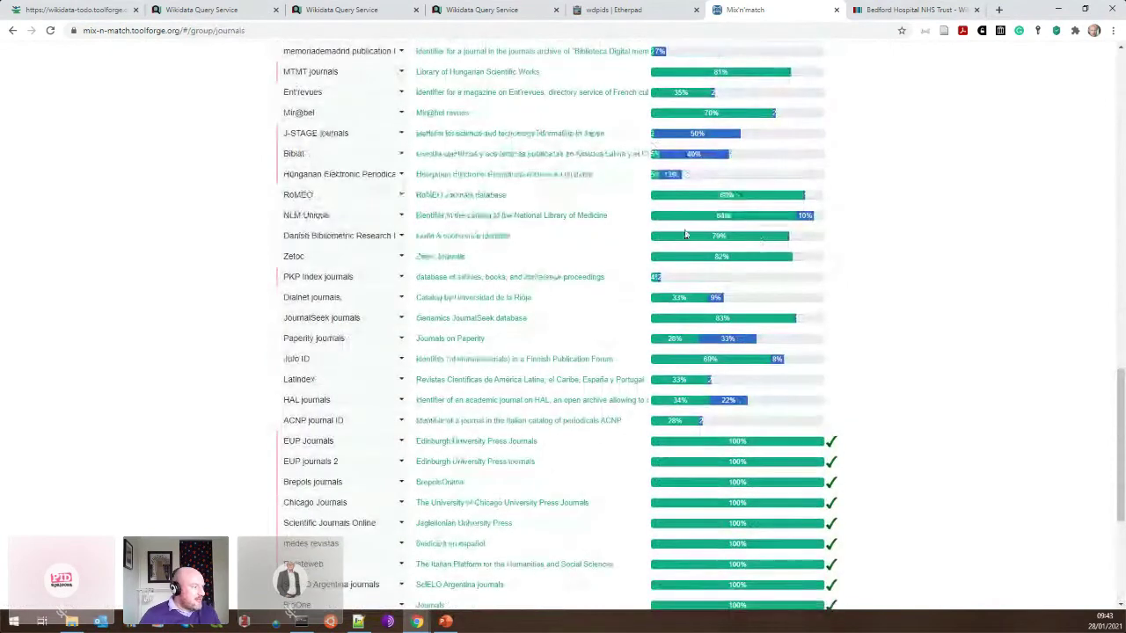
scroll(583, 278, up, 15)
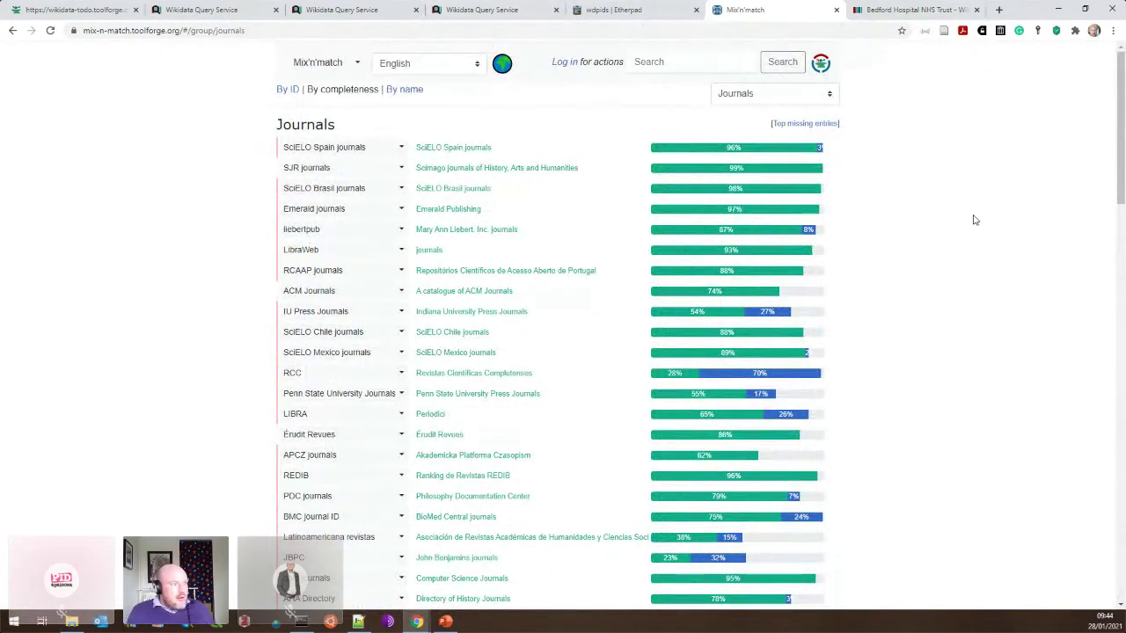
click(616, 10)
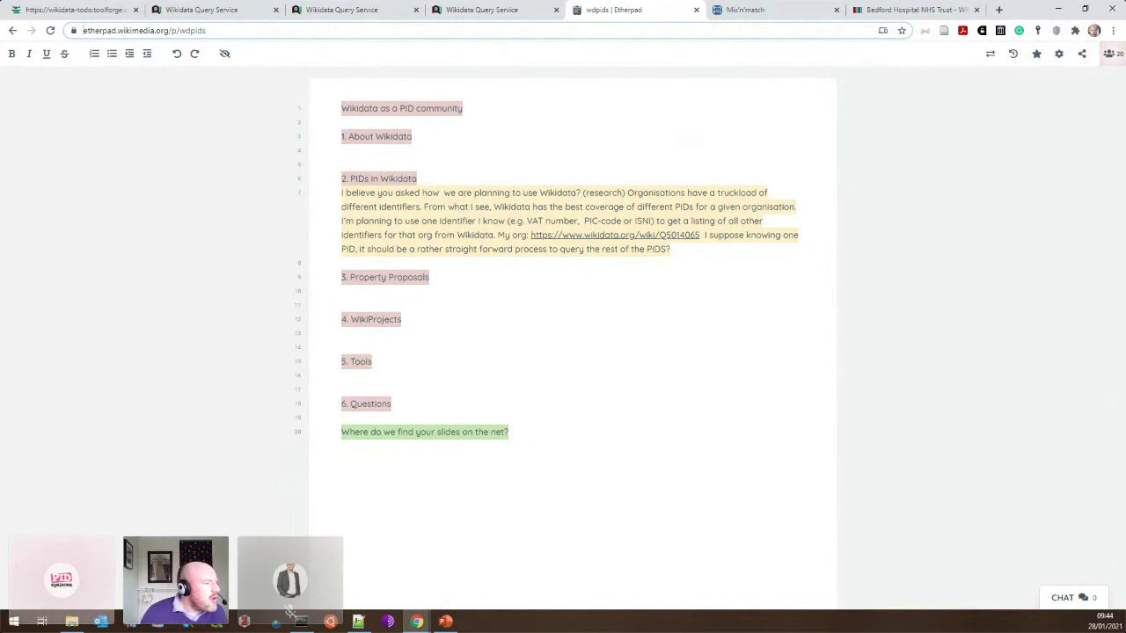
click(762, 11)
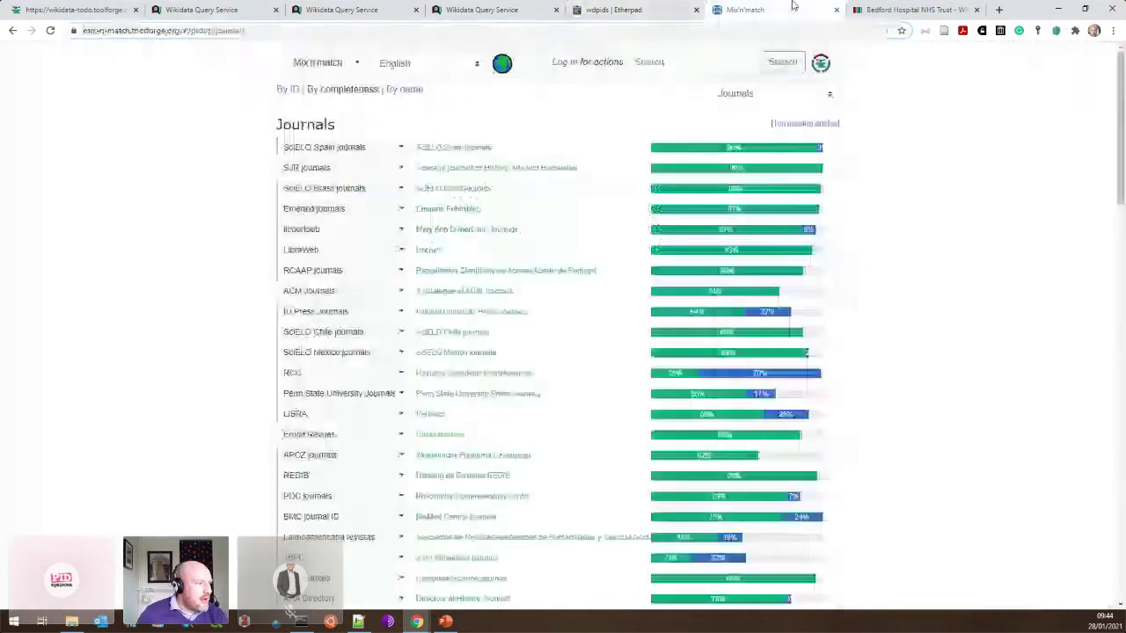
key(ctrl+plus)
key(ctrl+plus)
key(ctrl+plus)
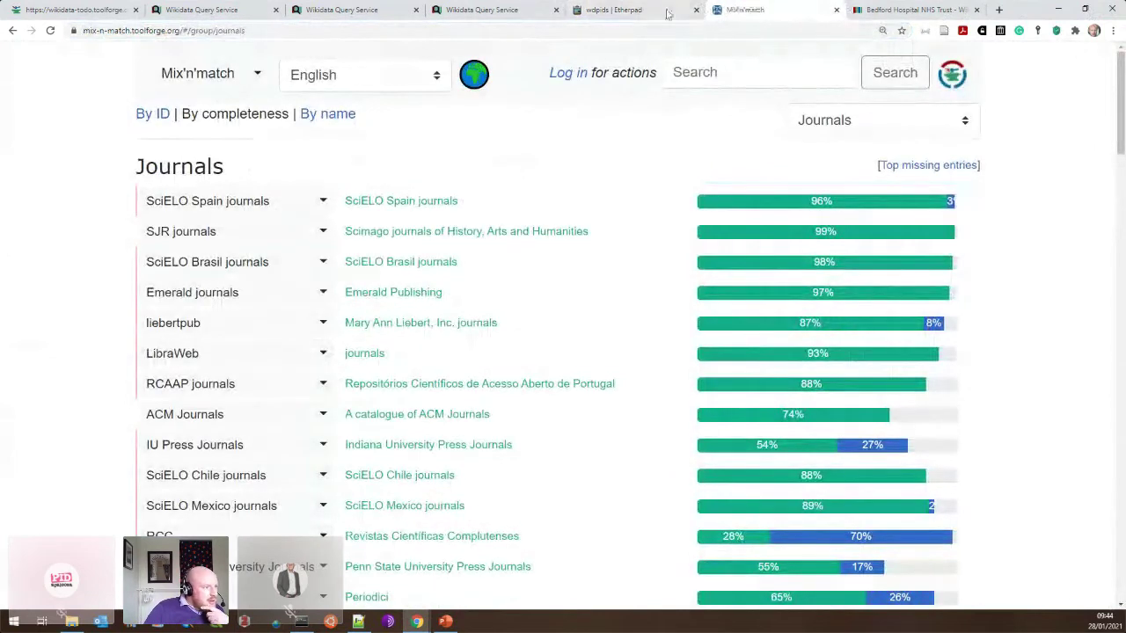
- Show the wdpids pad's outline and questions, then move to the Query Service tab listing 200 works
click(609, 11)
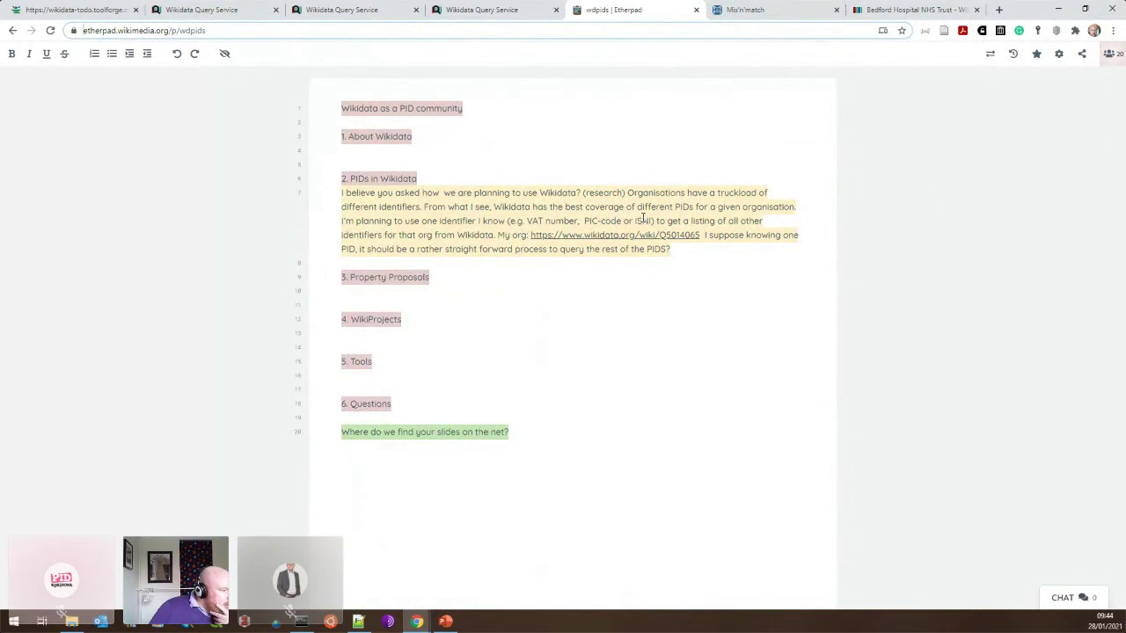
click(523, 225)
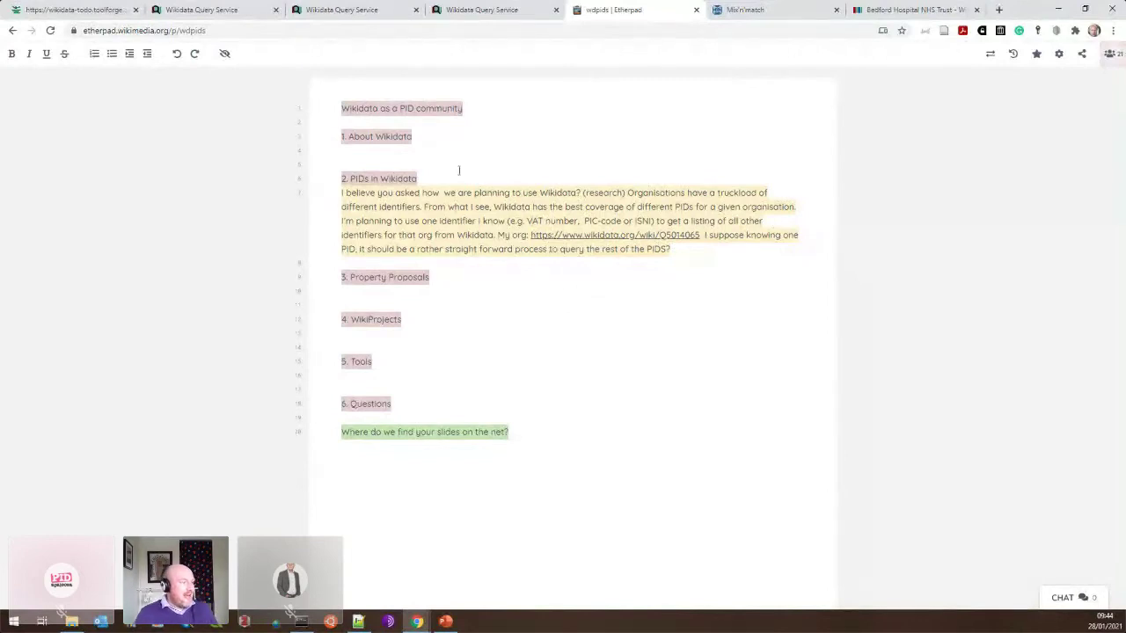
click(495, 16)
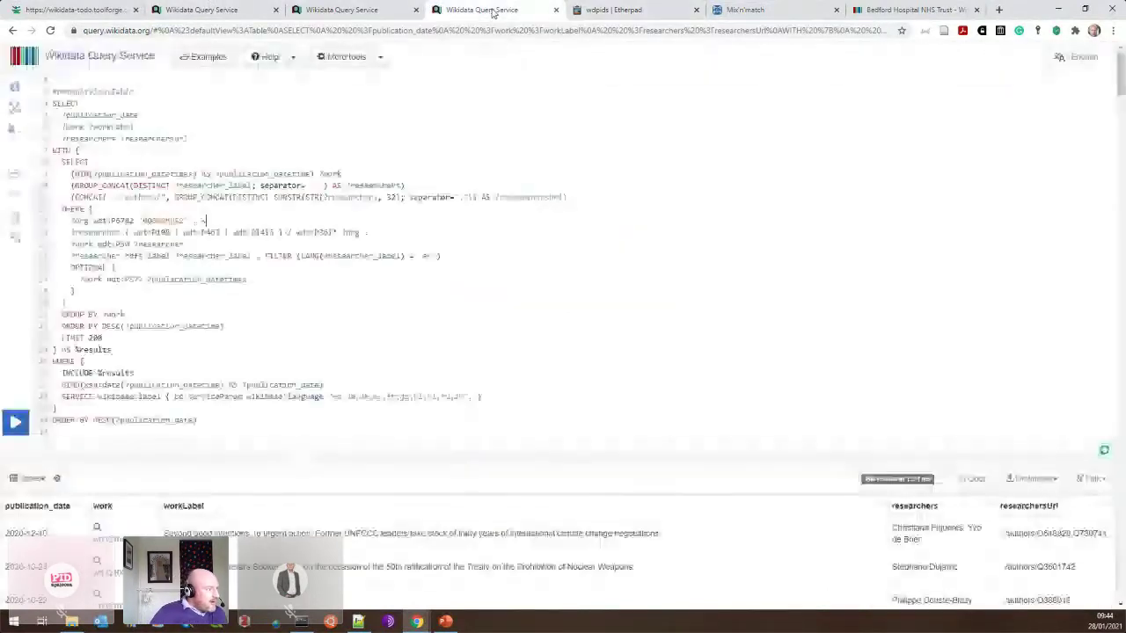
- Show the ROR 006kxhp52 identifier query with the ROR ID highlighted, zoomed to 150%
click(352, 10)
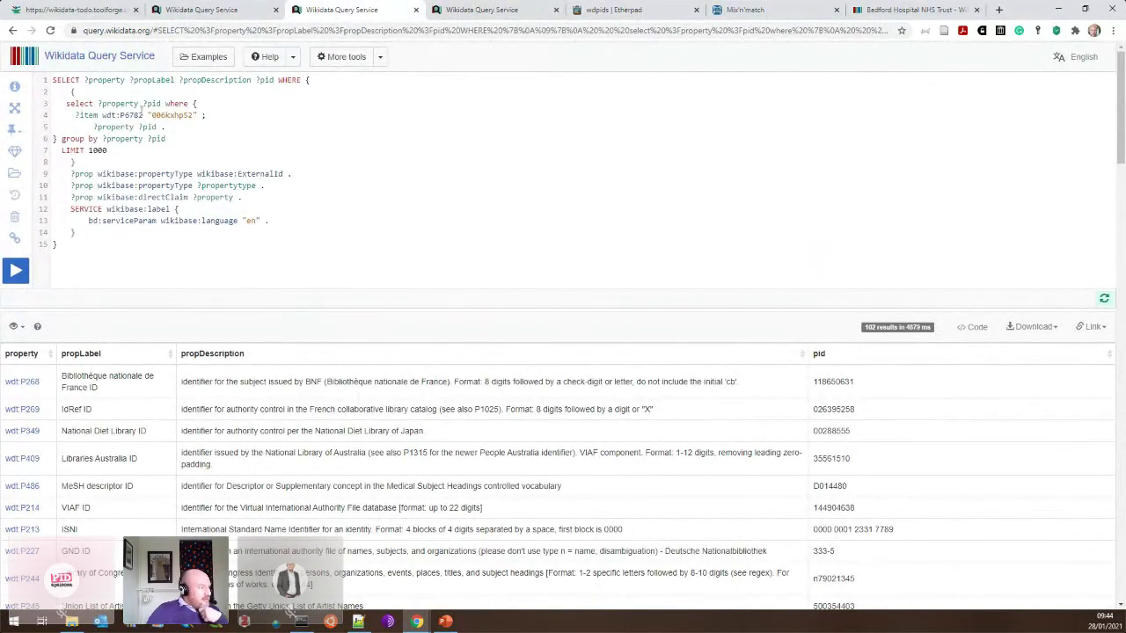
drag(153, 115, 194, 116)
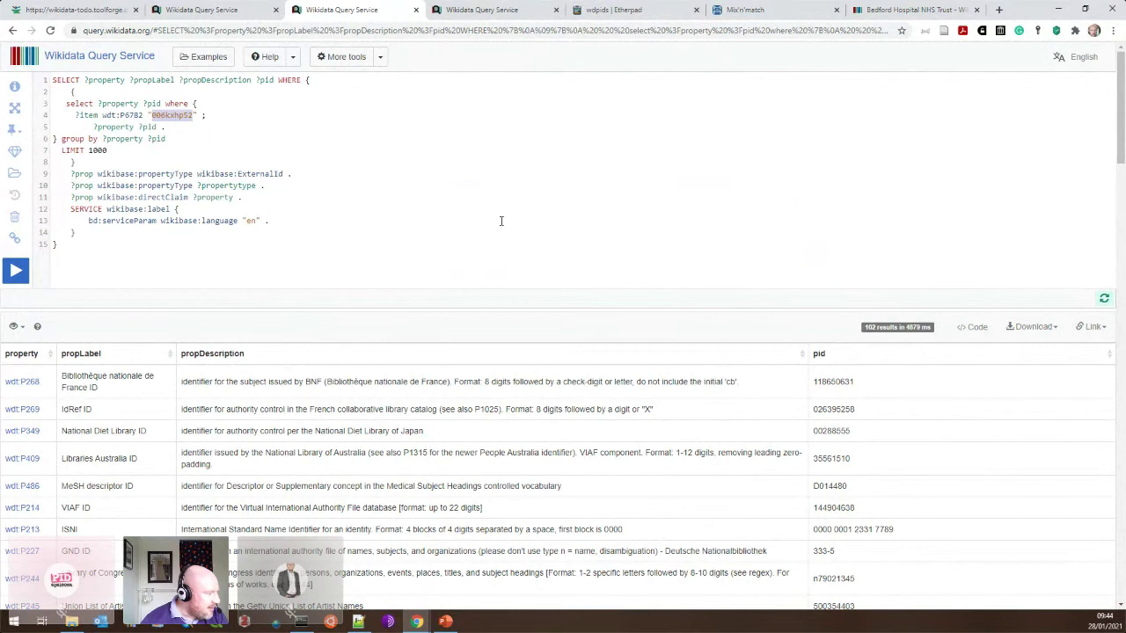
key(ctrl+plus)
key(ctrl+plus)
key(ctrl+plus)
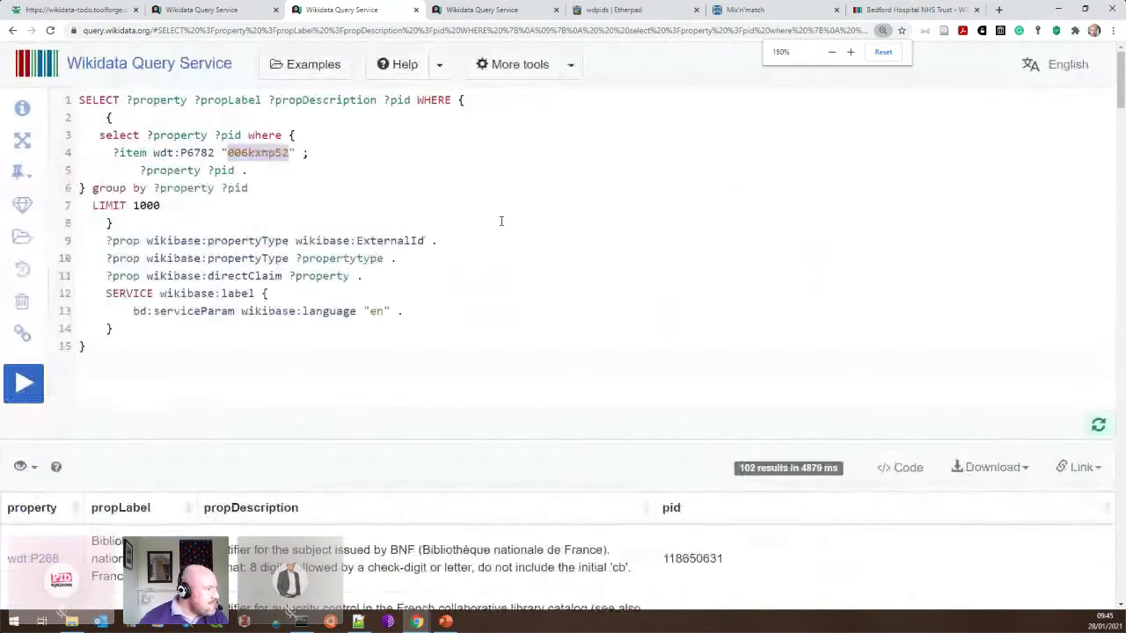
scroll(549, 216, down, 3)
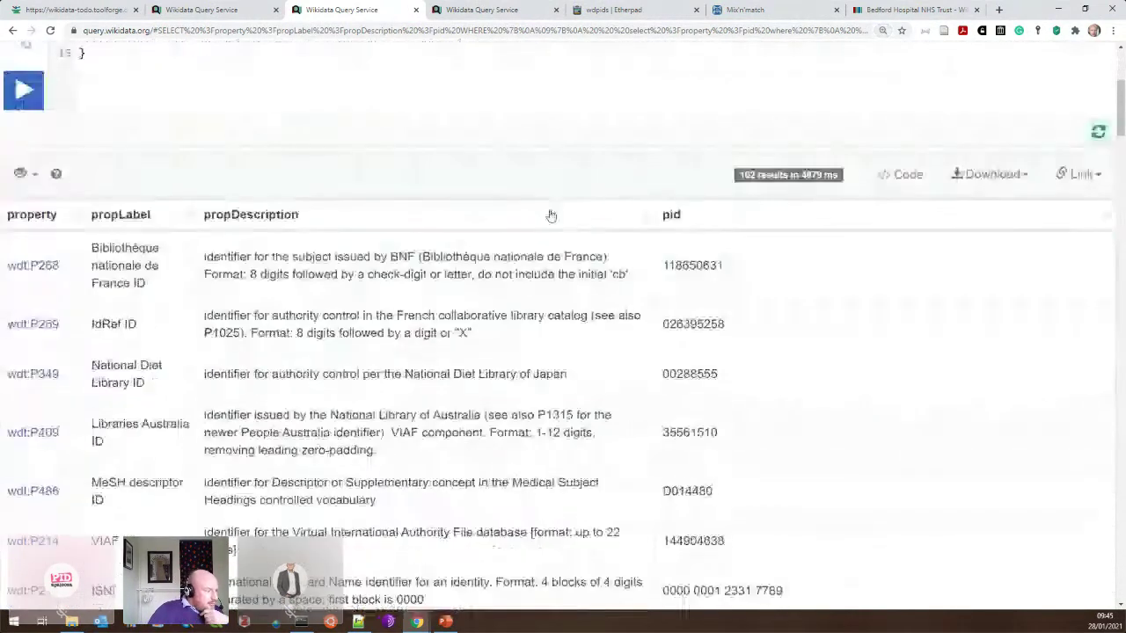
scroll(551, 216, up, 2)
click(1095, 414)
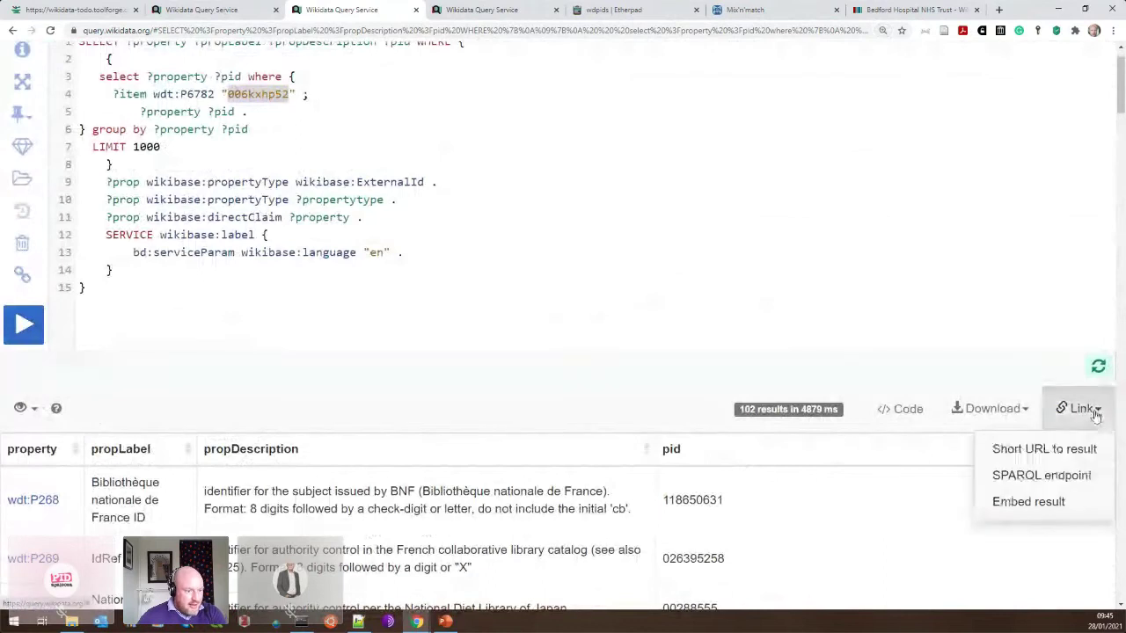
click(1056, 449)
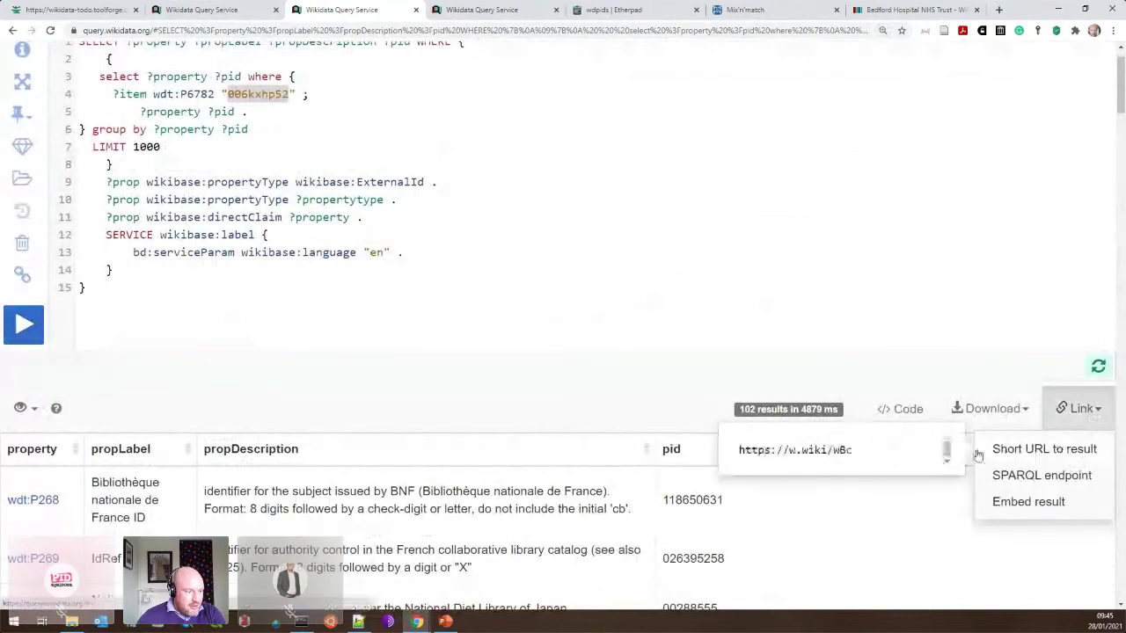
triple_click(805, 449)
key(ctrl+c)
right_click(805, 450)
click(836, 460)
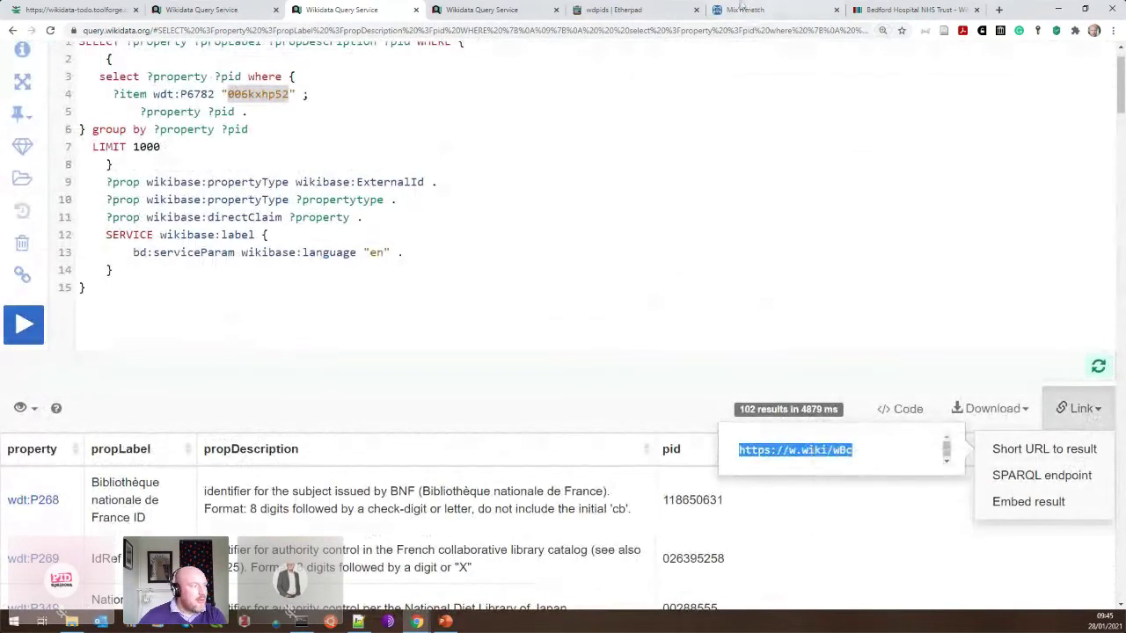
- Paste the w.wiki short link below the paragraph in the wdpids pad's PIDs section
click(651, 9)
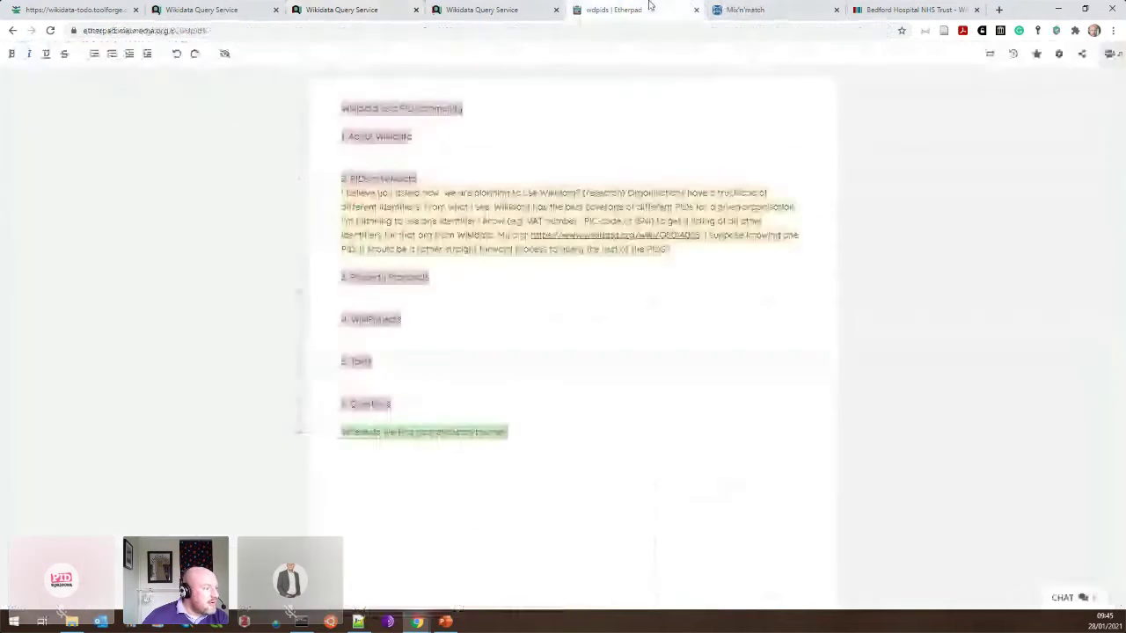
click(715, 253)
key(Return)
key(Return)
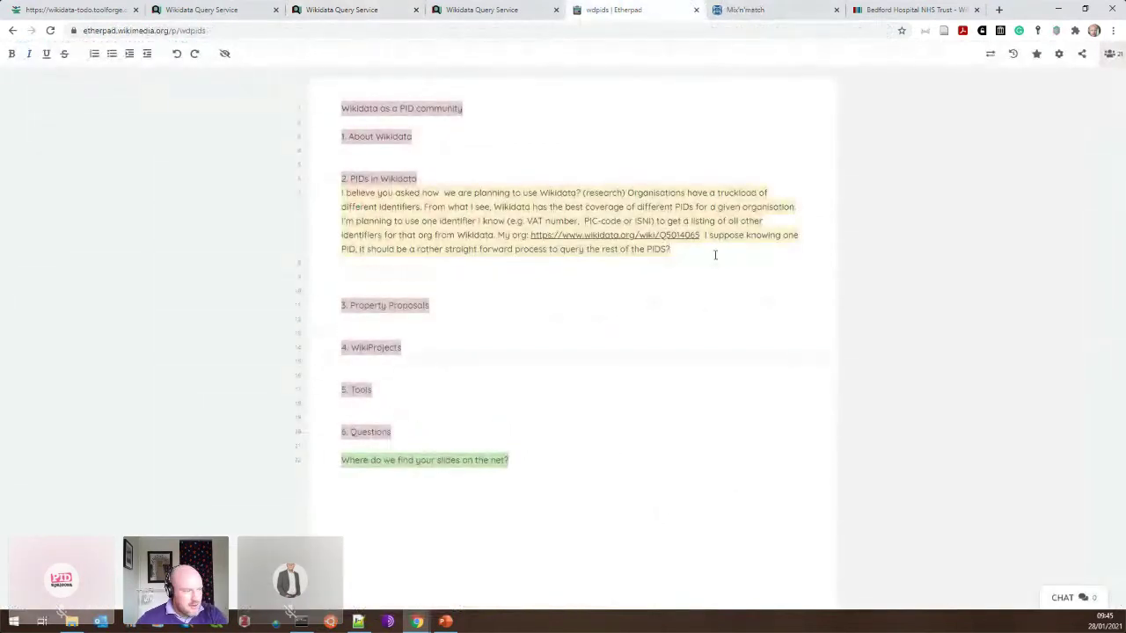
key(ctrl+v)
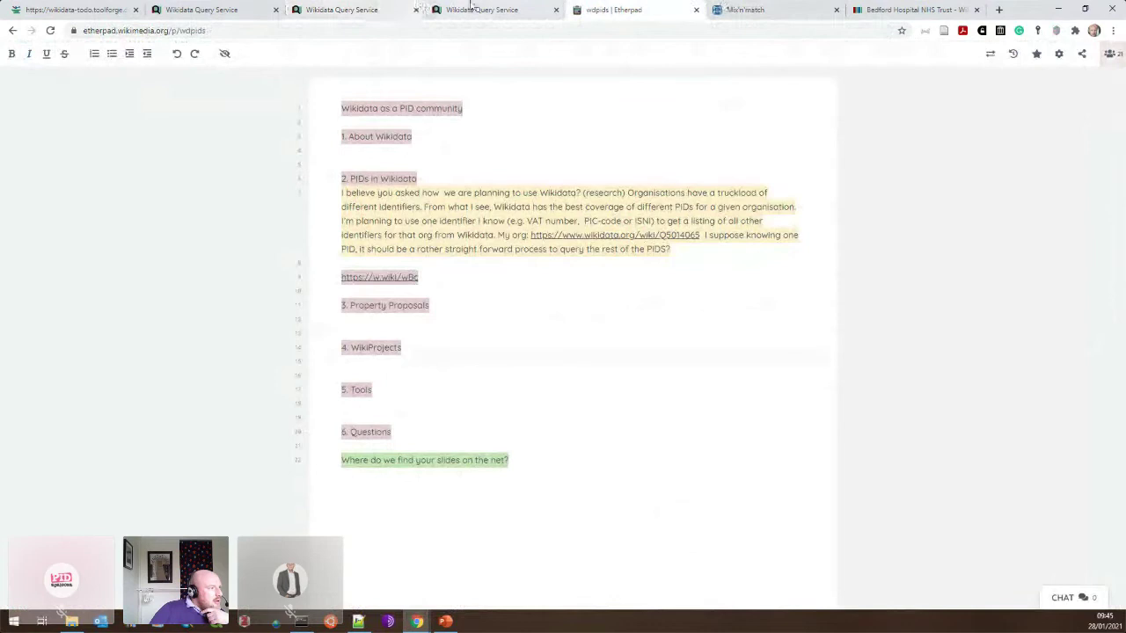
click(475, 7)
click(328, 7)
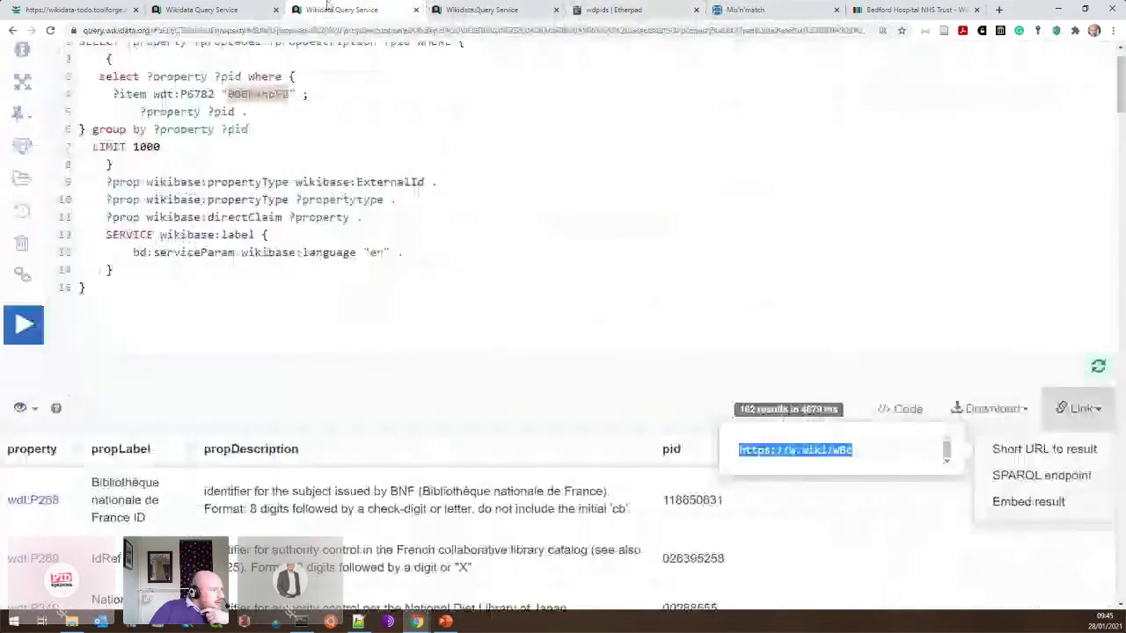
- Dismiss the short-link popup over the ROR identifier query
scroll(335, 187, up, 1)
scroll(335, 187, up, 2)
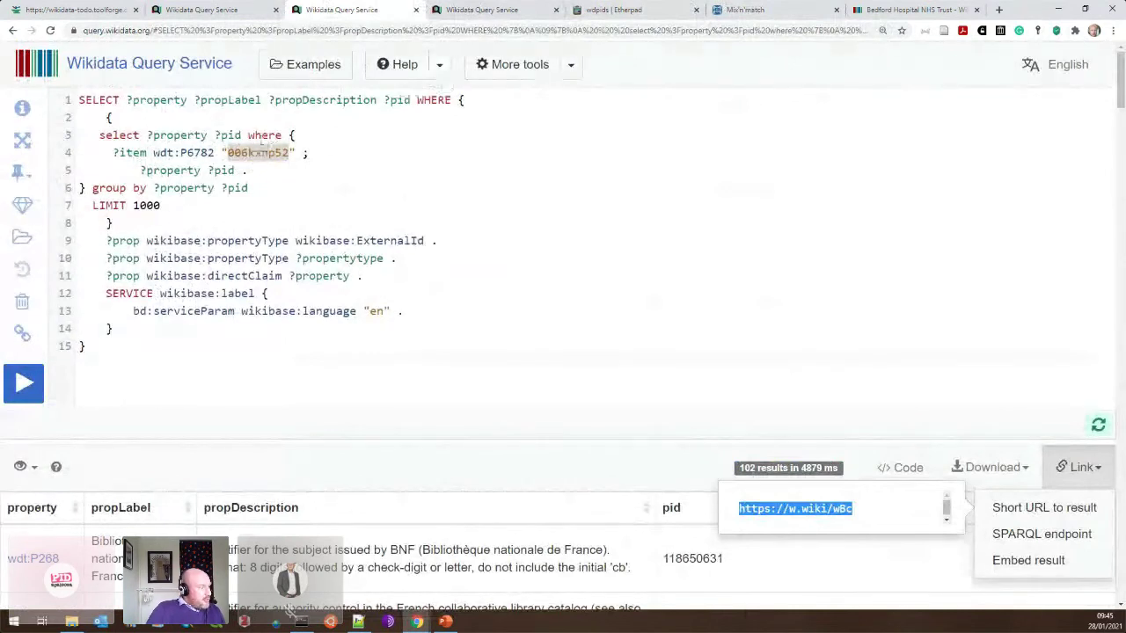
scroll(264, 176, down, 2)
scroll(269, 220, down, 1)
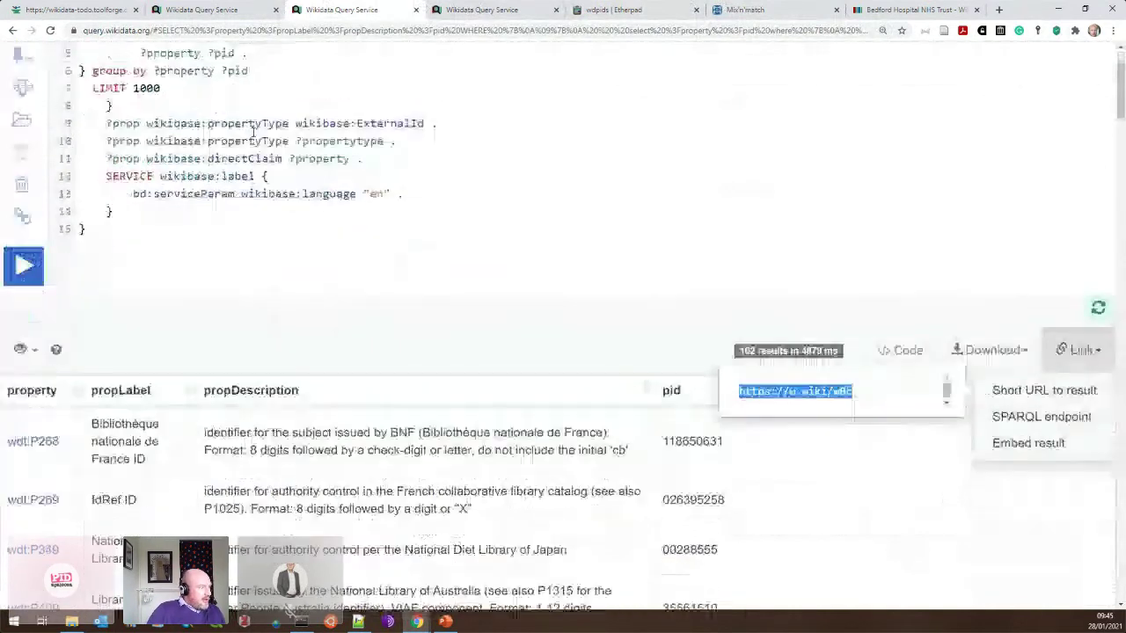
scroll(281, 170, down, 1)
scroll(635, 82, down, 3)
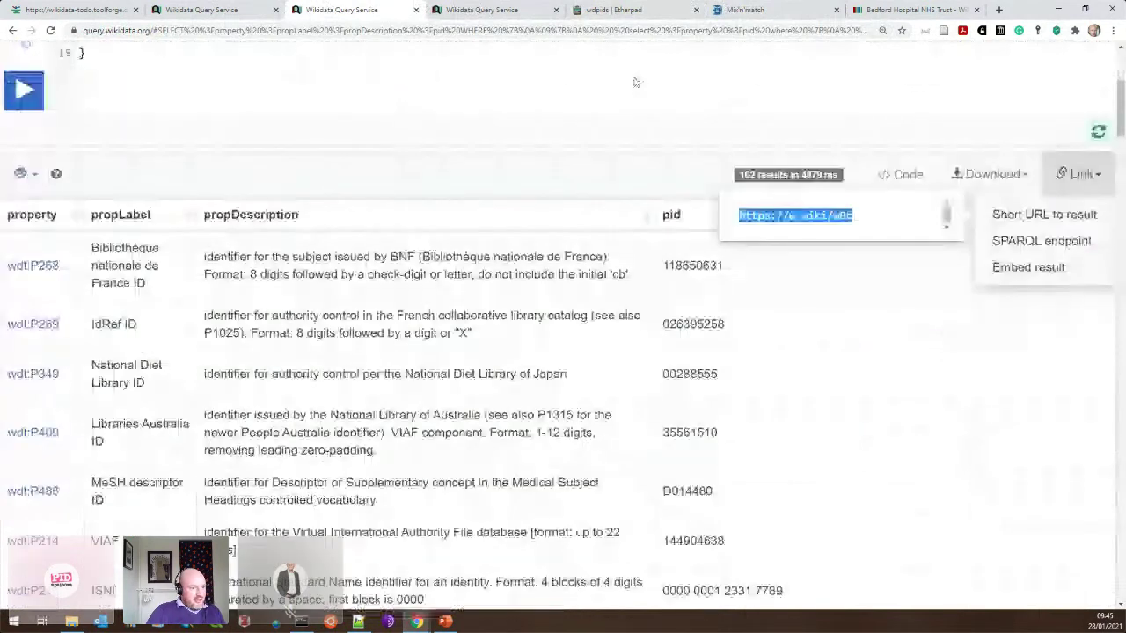
click(636, 81)
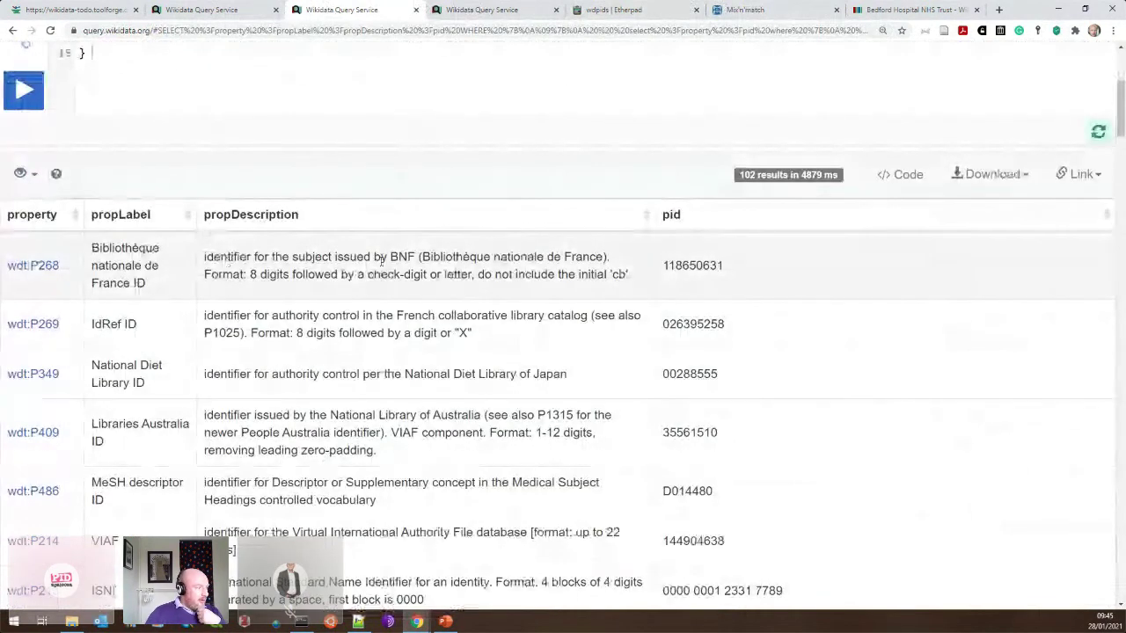
- Scroll through the 102 identifier results and back up to the query editor
scroll(622, 295, down, 1)
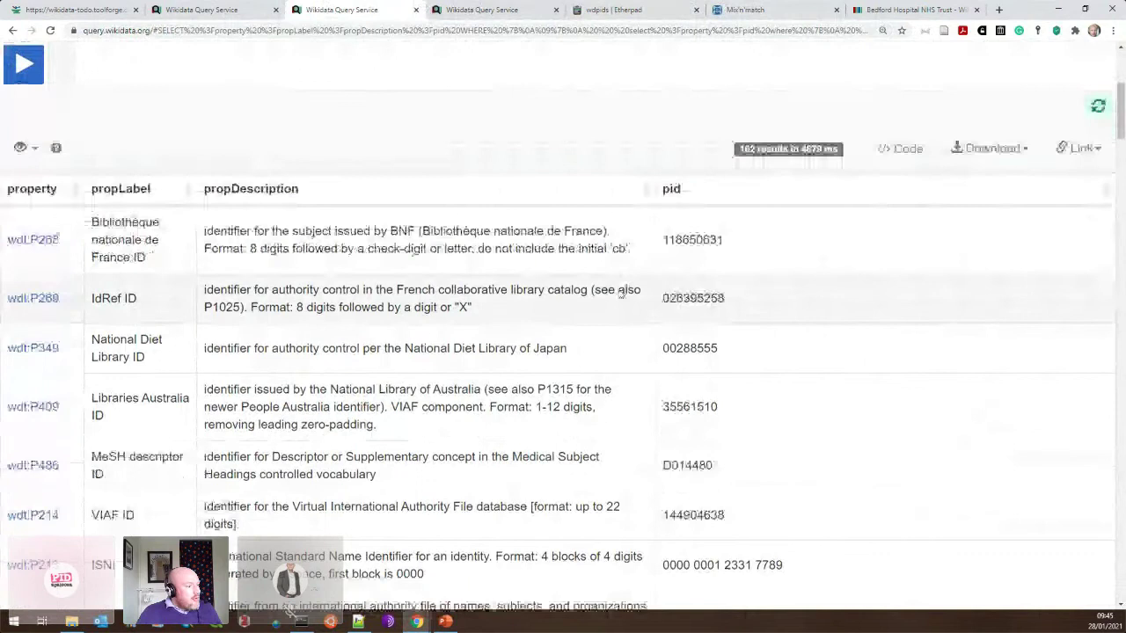
scroll(621, 295, down, 1)
scroll(740, 223, up, 2)
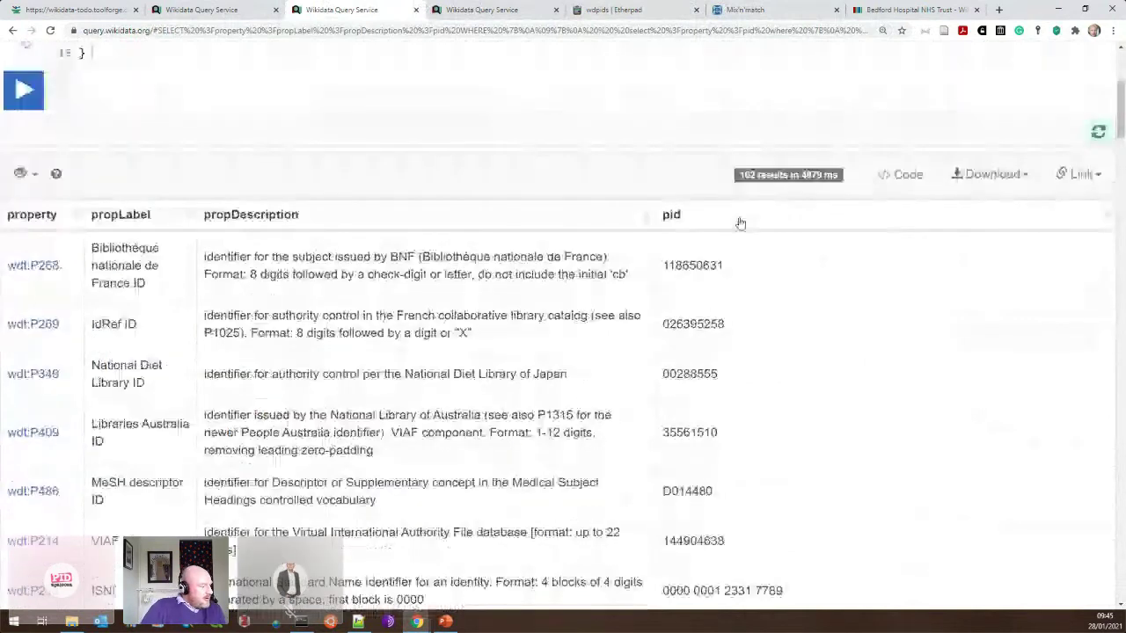
scroll(740, 223, down, 15)
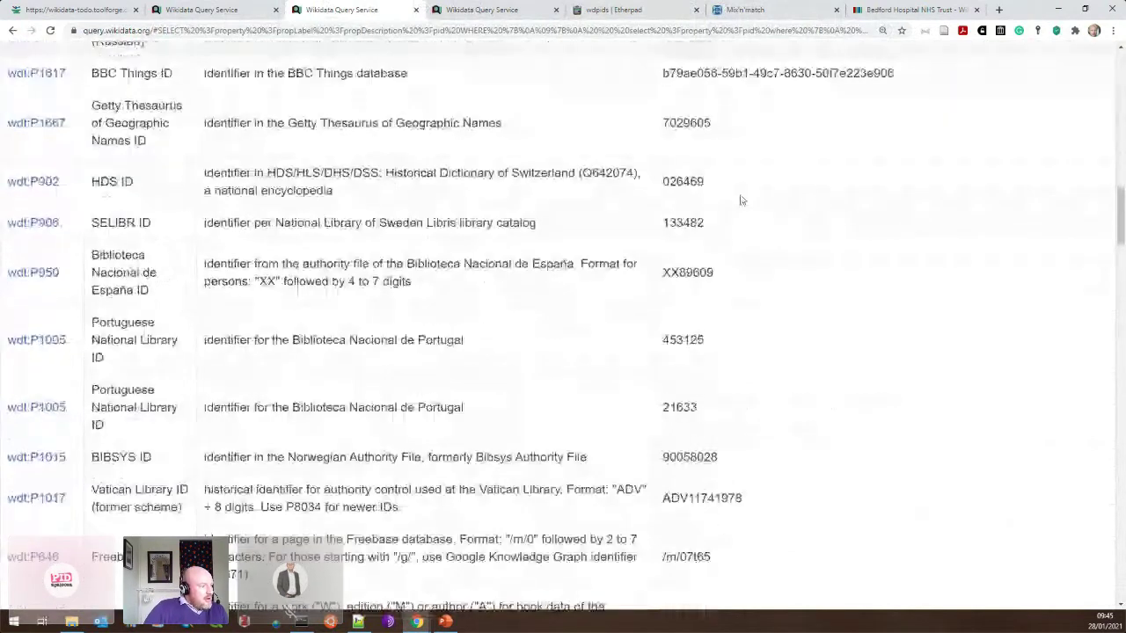
scroll(740, 200, down, 20)
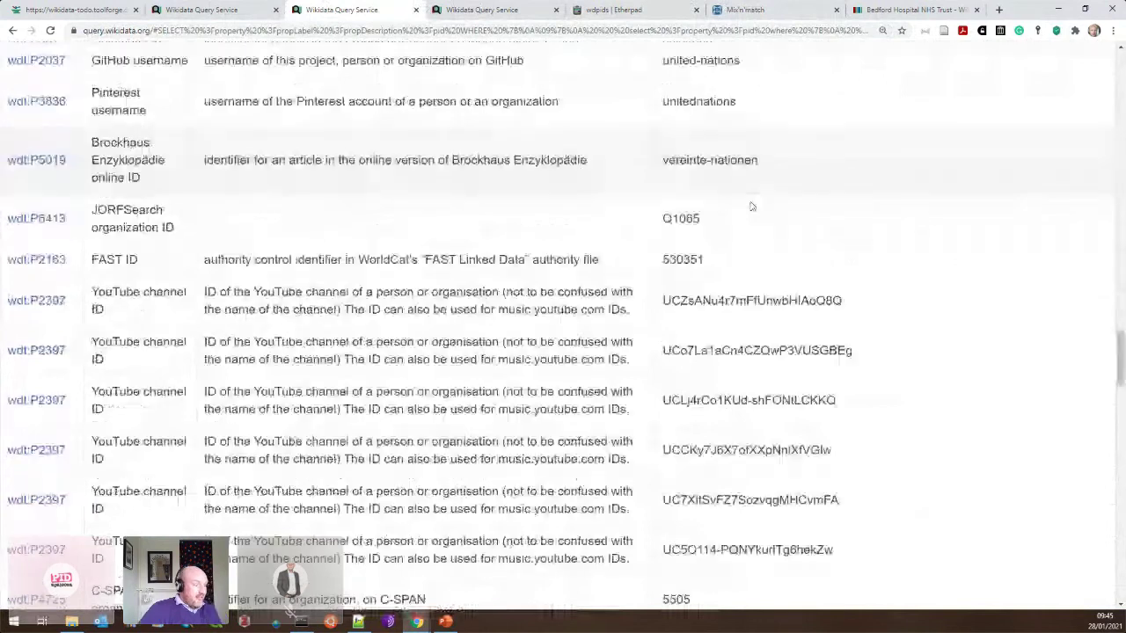
scroll(781, 242, up, 10)
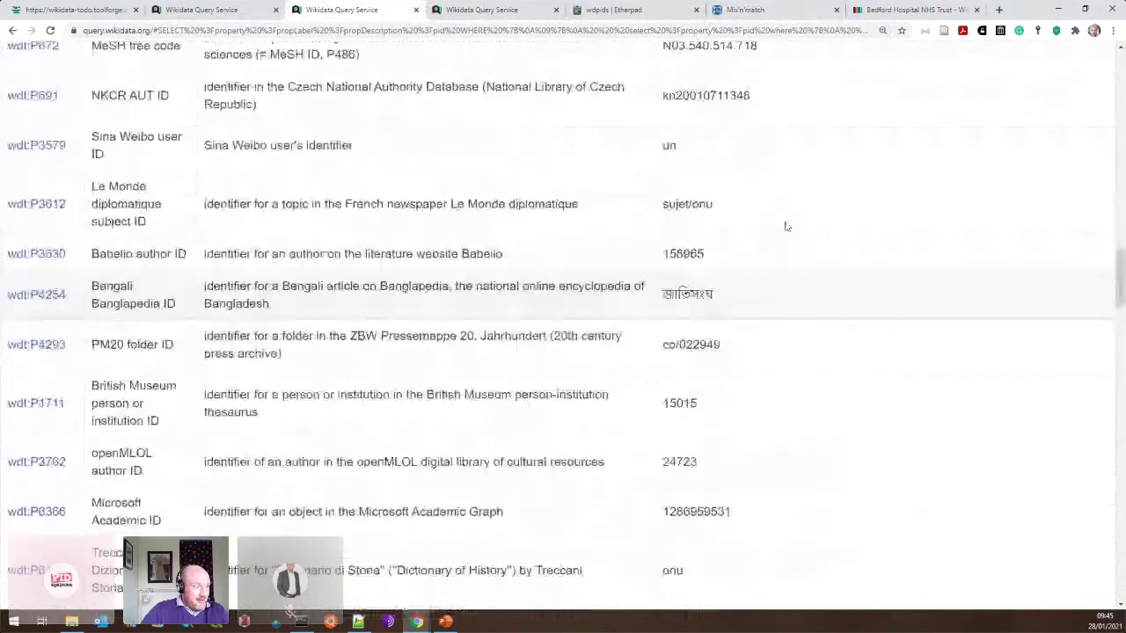
scroll(787, 227, up, 20)
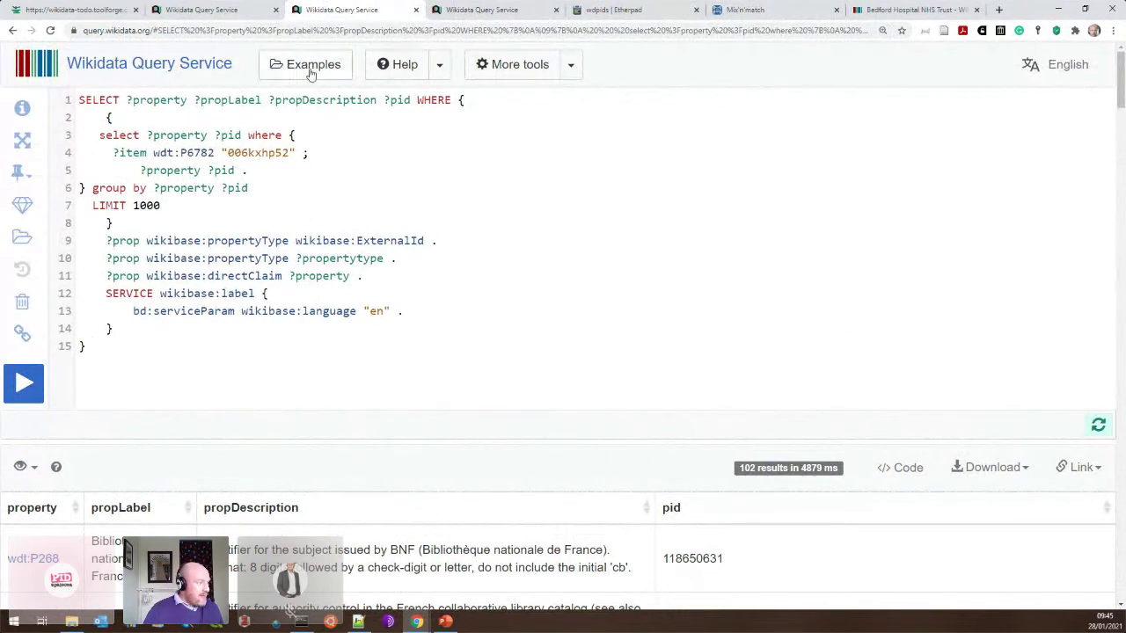
- Replace the ROR ID property wdt:P6782 with ISNI wdt:P213 via autocomplete
mouse_move(189, 153)
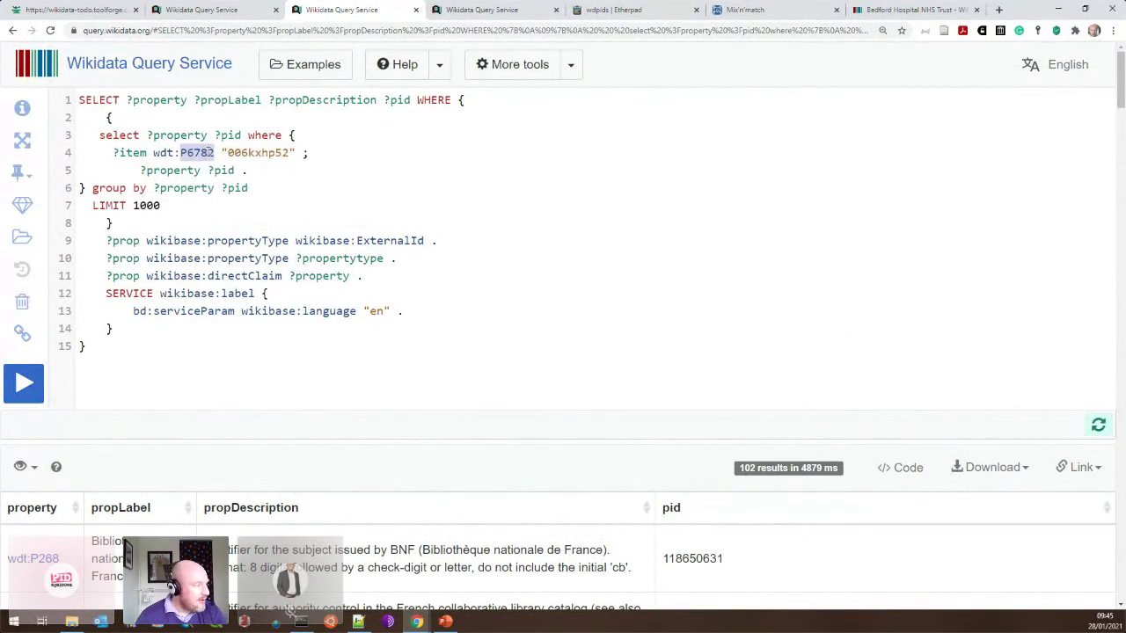
key(BackSpace)
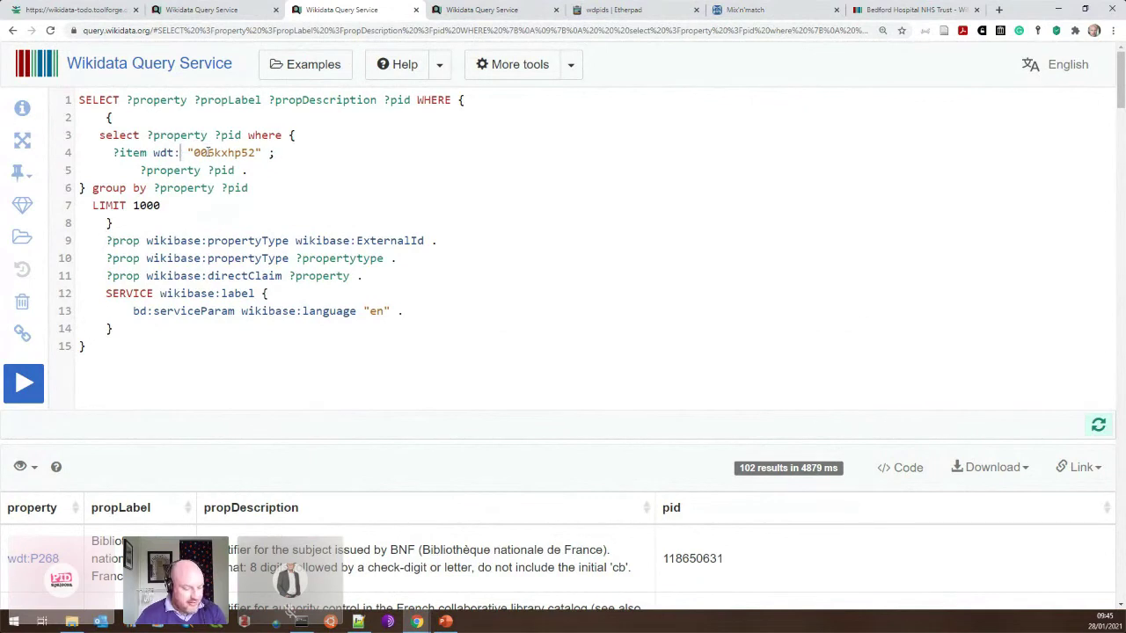
key(ctrl+space)
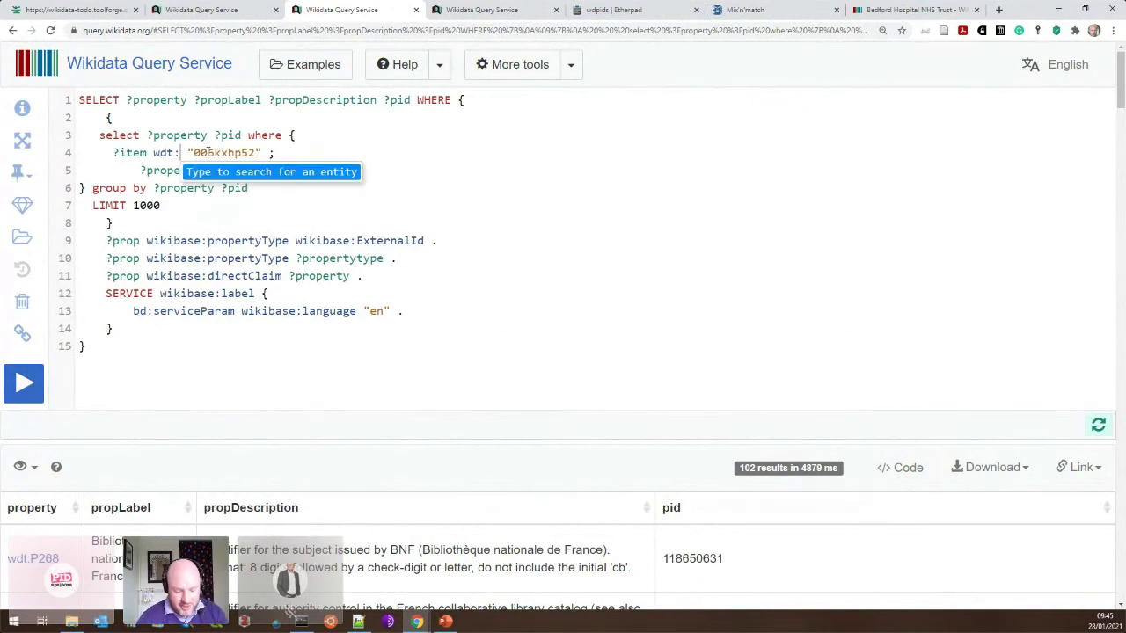
text(isni)
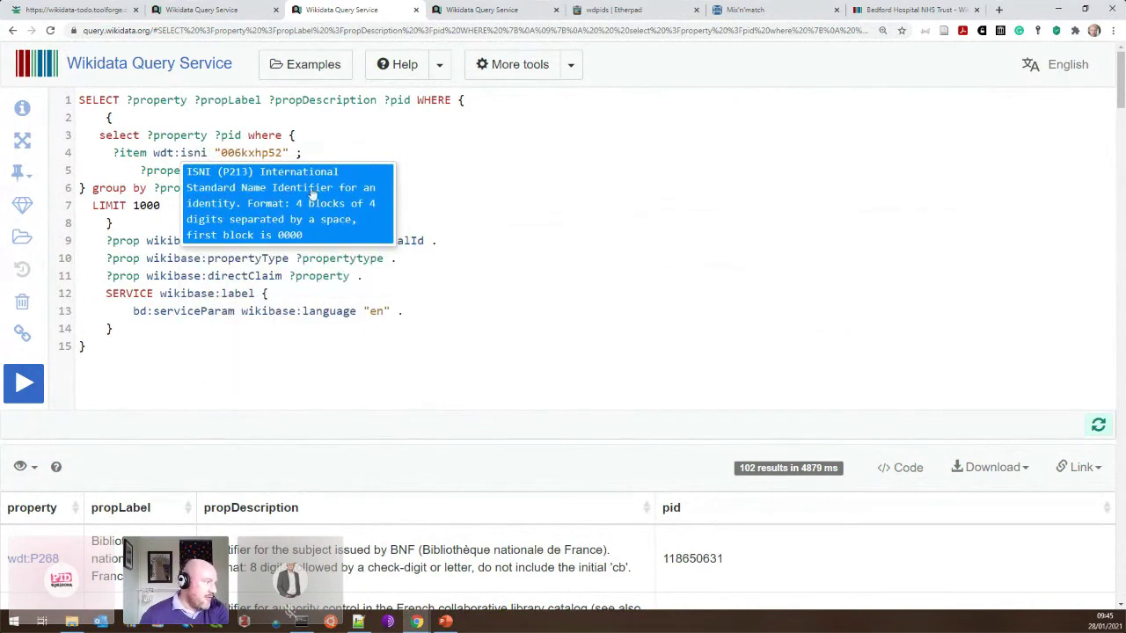
click(311, 189)
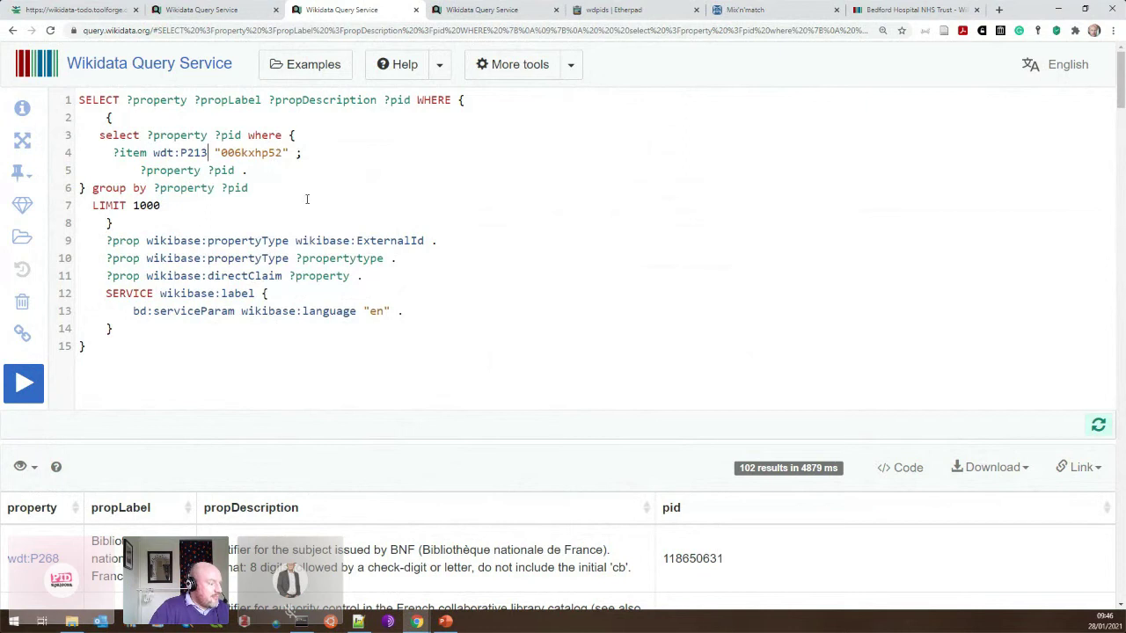
scroll(307, 199, down, 5)
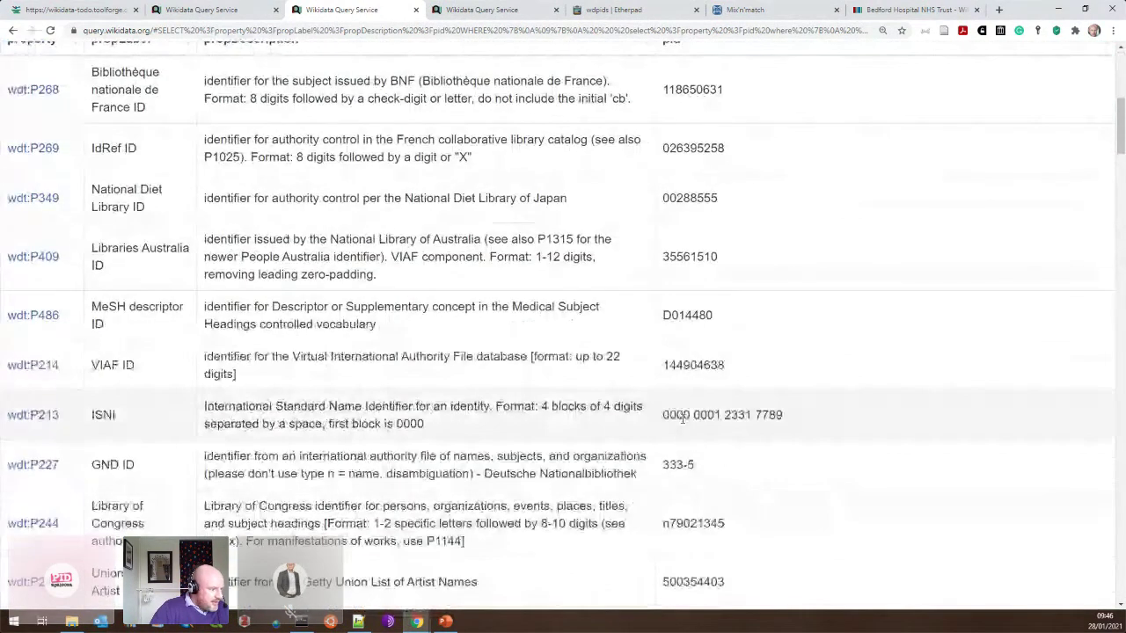
drag(662, 417, 763, 417)
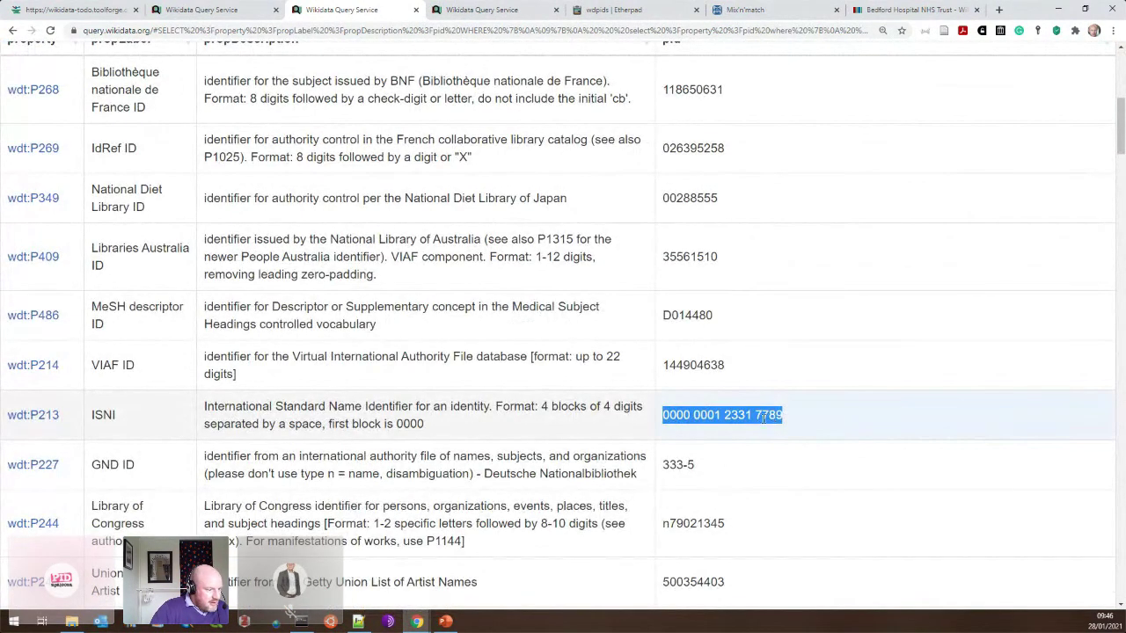
right_click(763, 417)
click(787, 428)
- Paste the ISNI over the ROR value 006kxhp52, run the query and review its results
scroll(510, 343, up, 5)
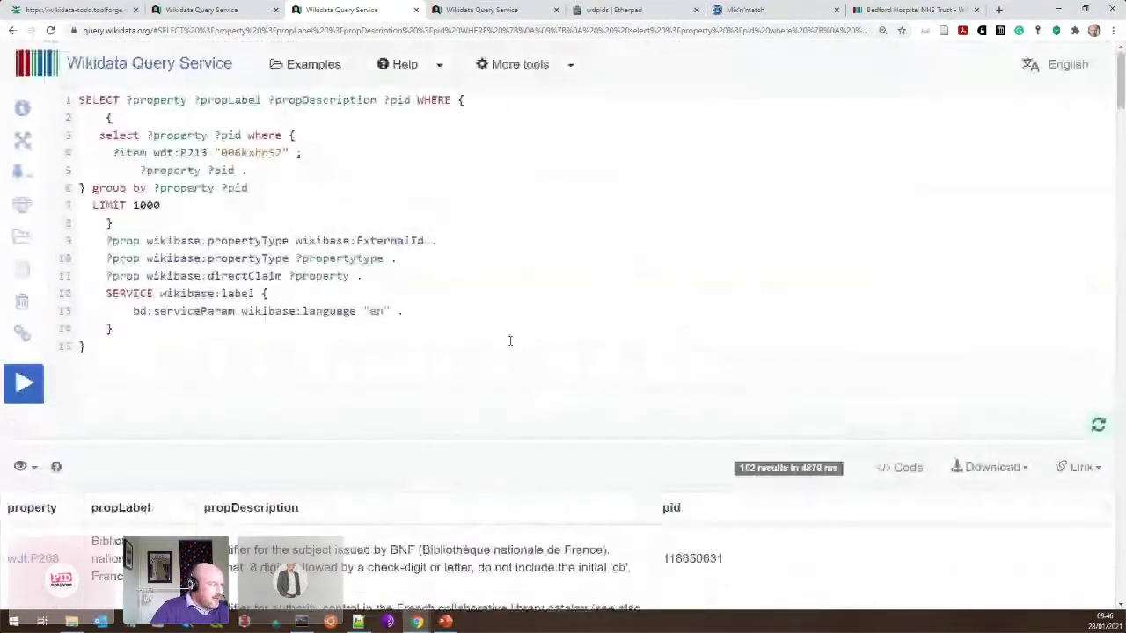
drag(221, 153, 281, 153)
right_click(277, 155)
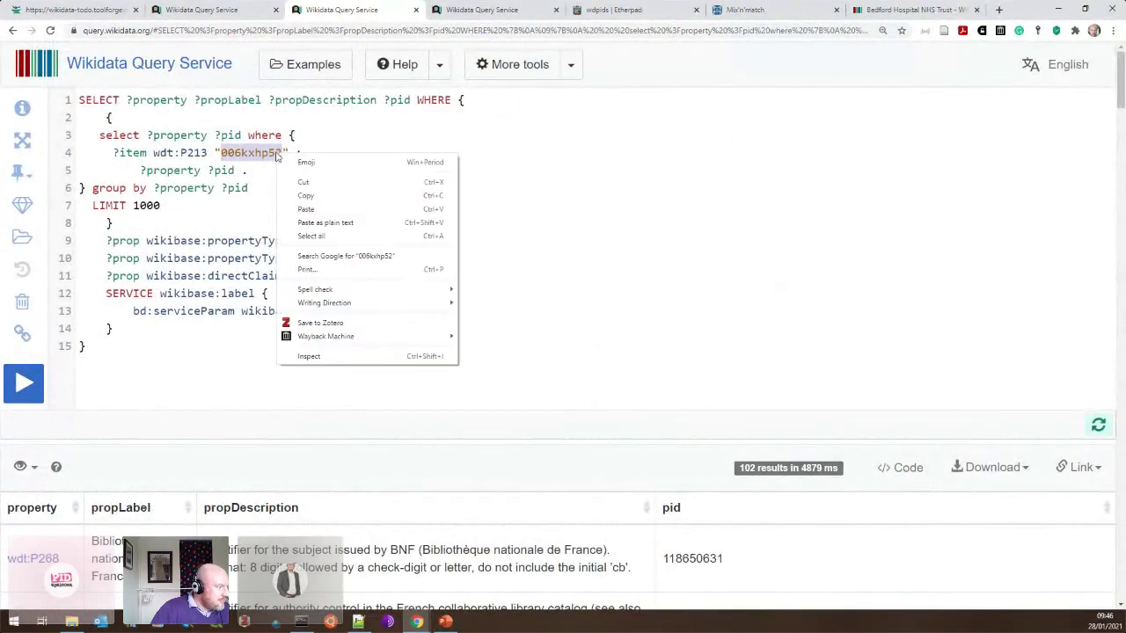
click(313, 210)
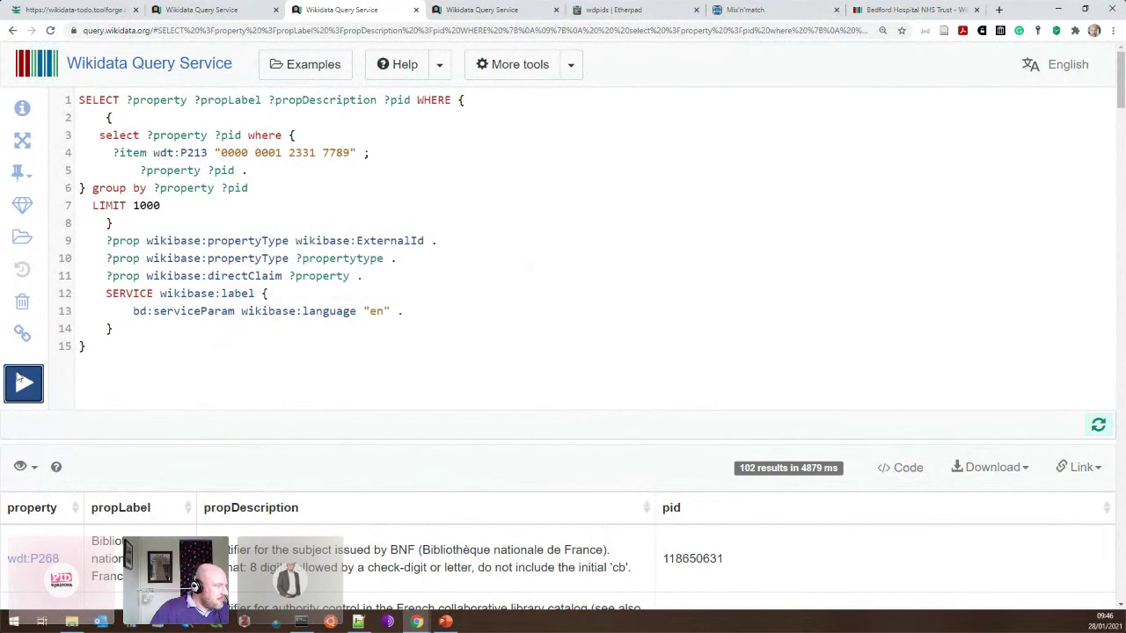
click(22, 380)
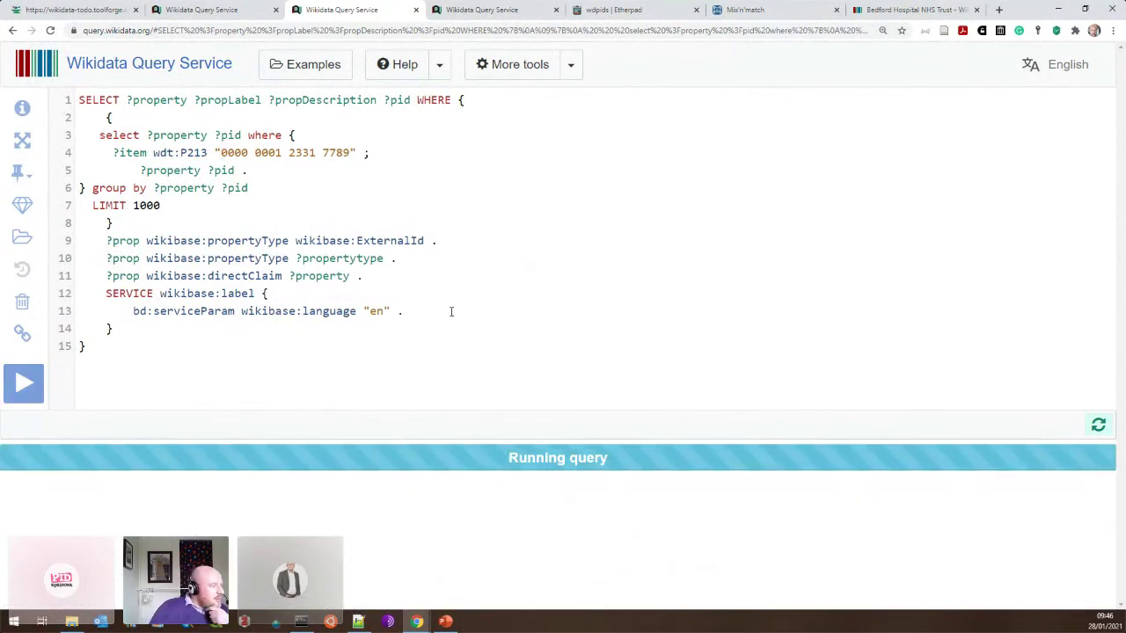
scroll(593, 229, down, 8)
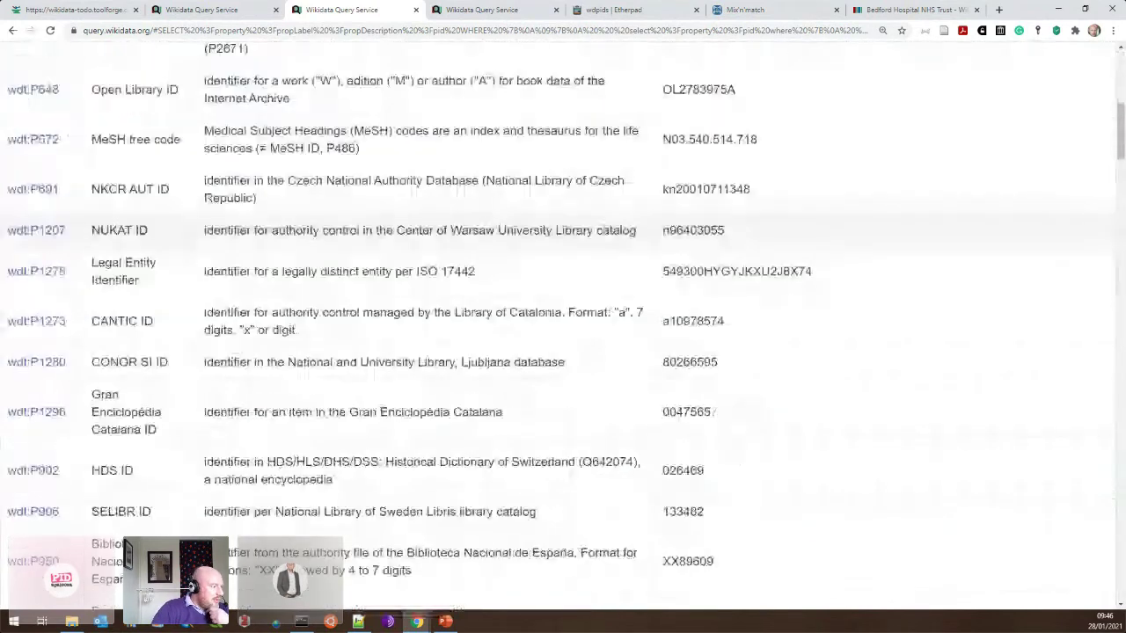
scroll(601, 208, down, 5)
scroll(601, 209, up, 6)
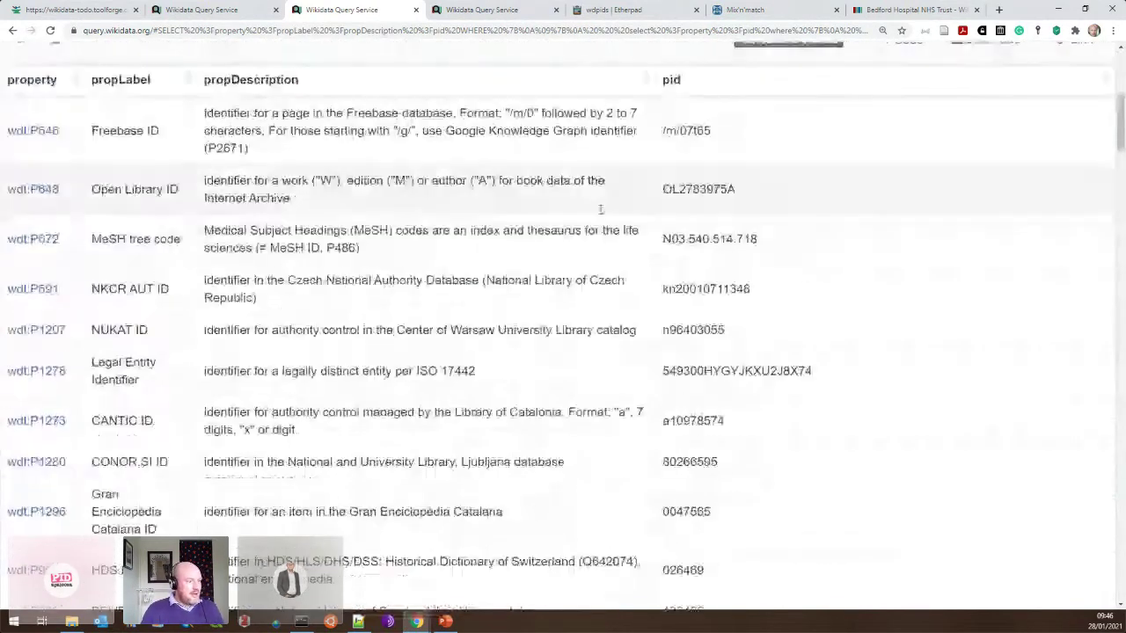
scroll(601, 209, up, 5)
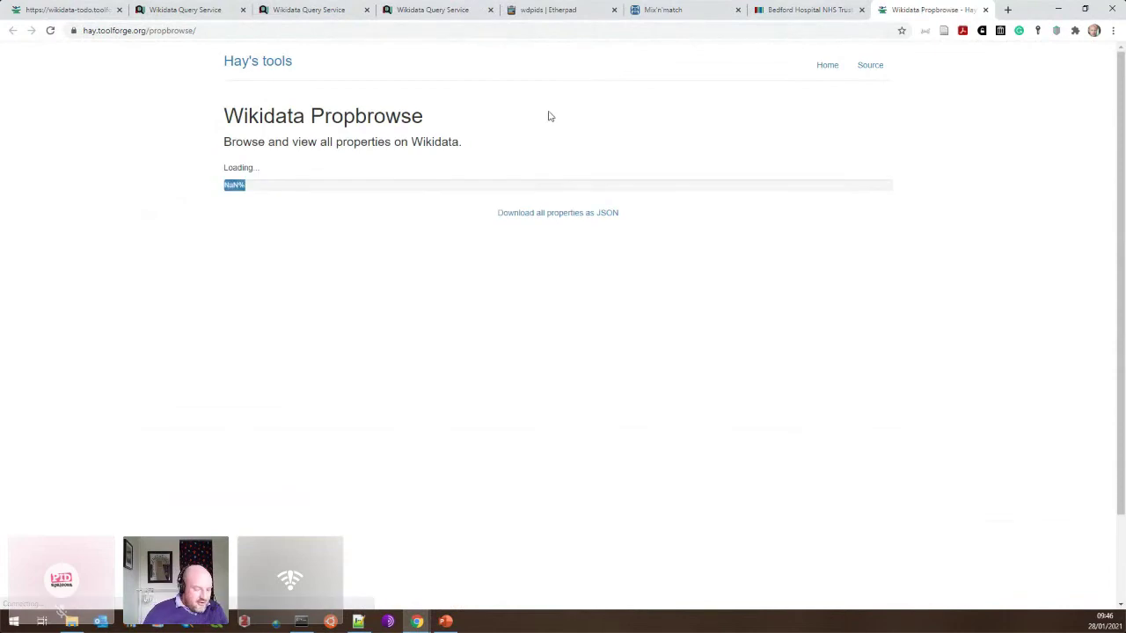
- Filter the Propbrowse list on 'doi' to show six properties, led by DOI (P356)
click(487, 171)
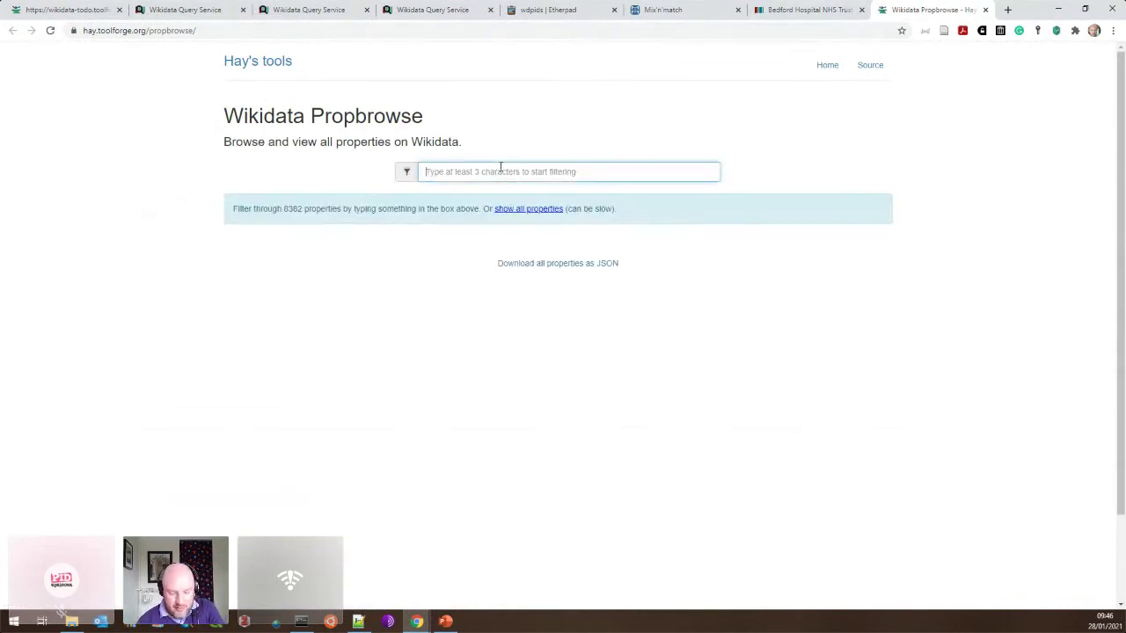
text(doi)
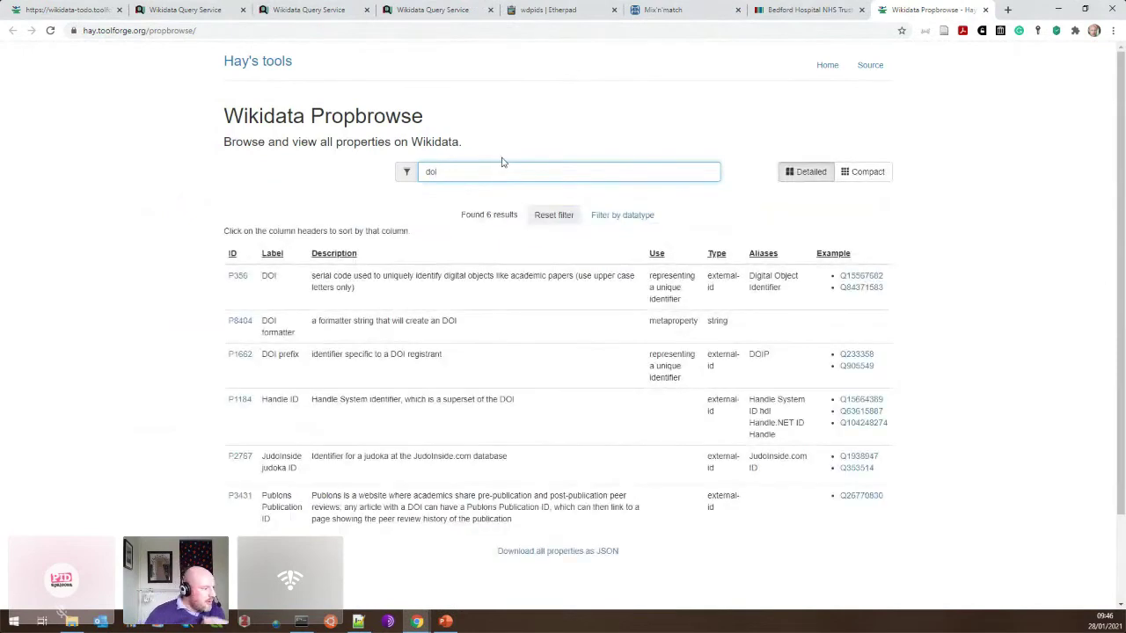
scroll(412, 201, down, 2)
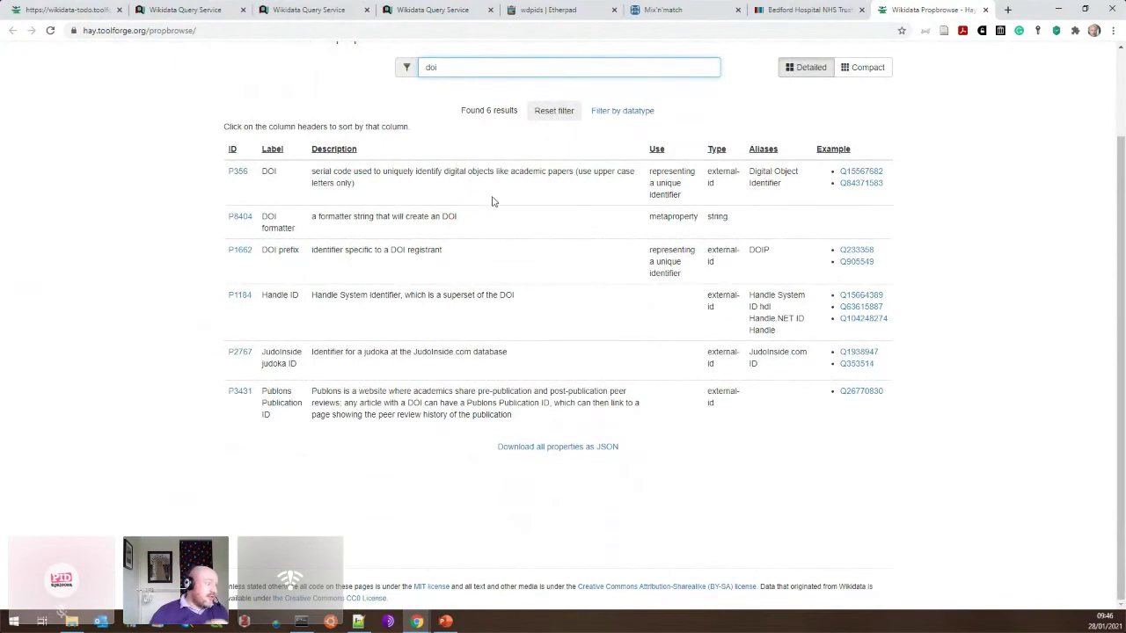
- Open the DOI (P356) property page and close the Bedford Hospital and Propbrowse tabs
click(233, 173)
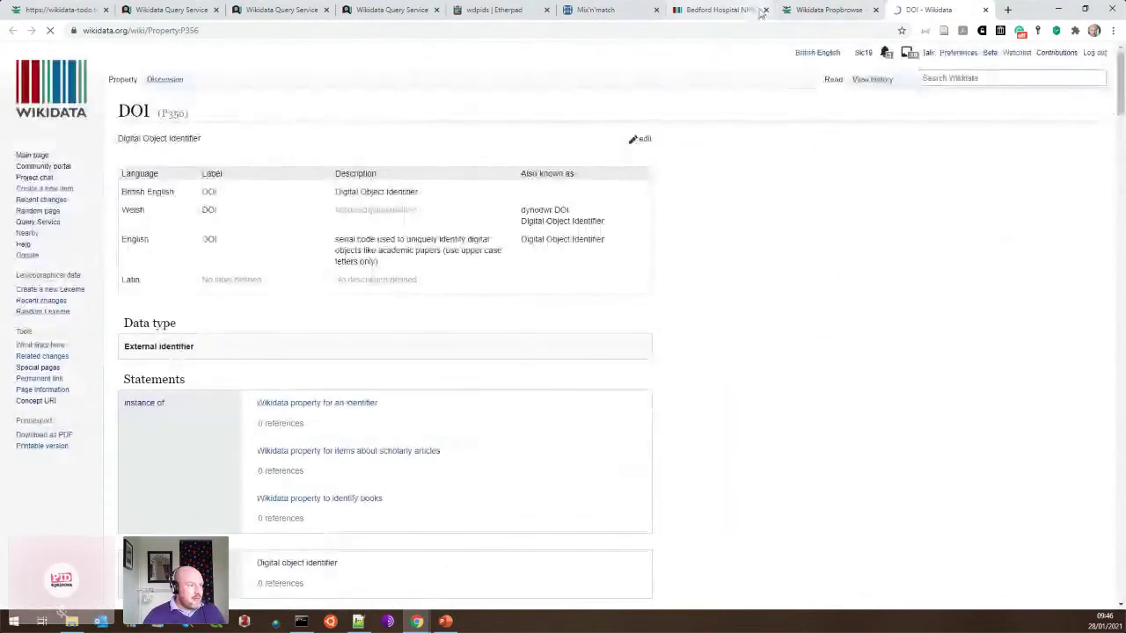
click(765, 11)
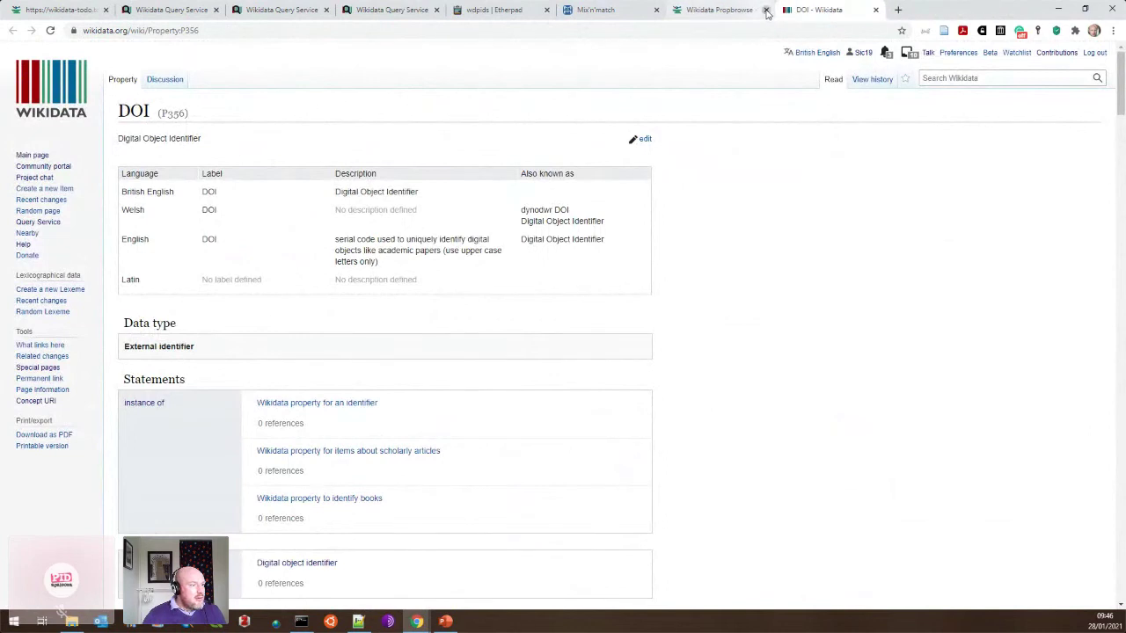
click(764, 11)
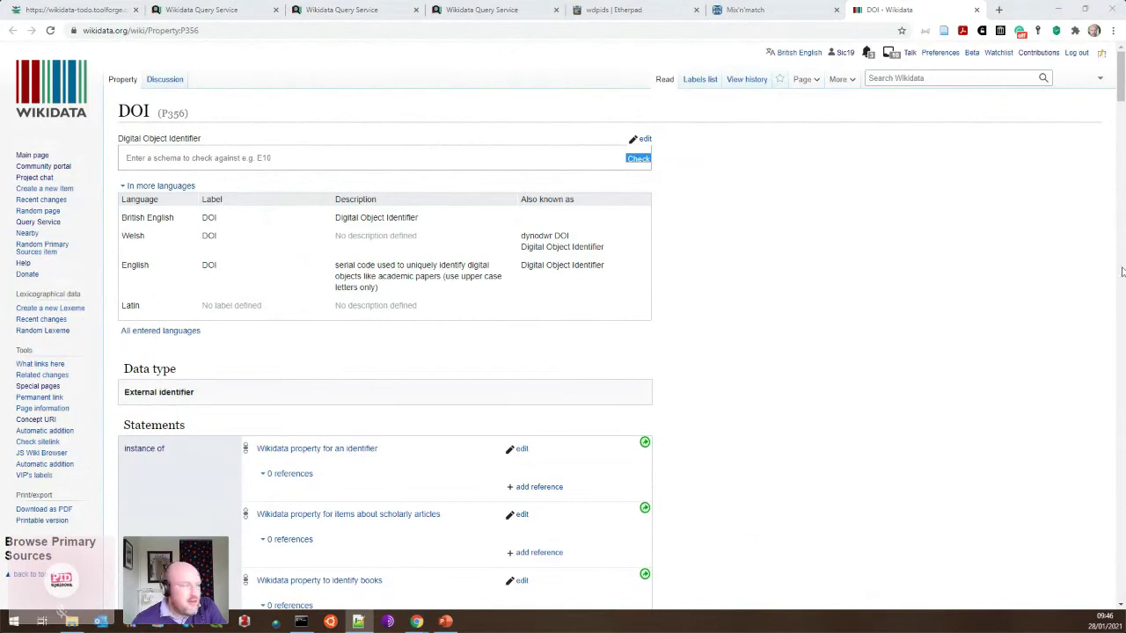
click(616, 9)
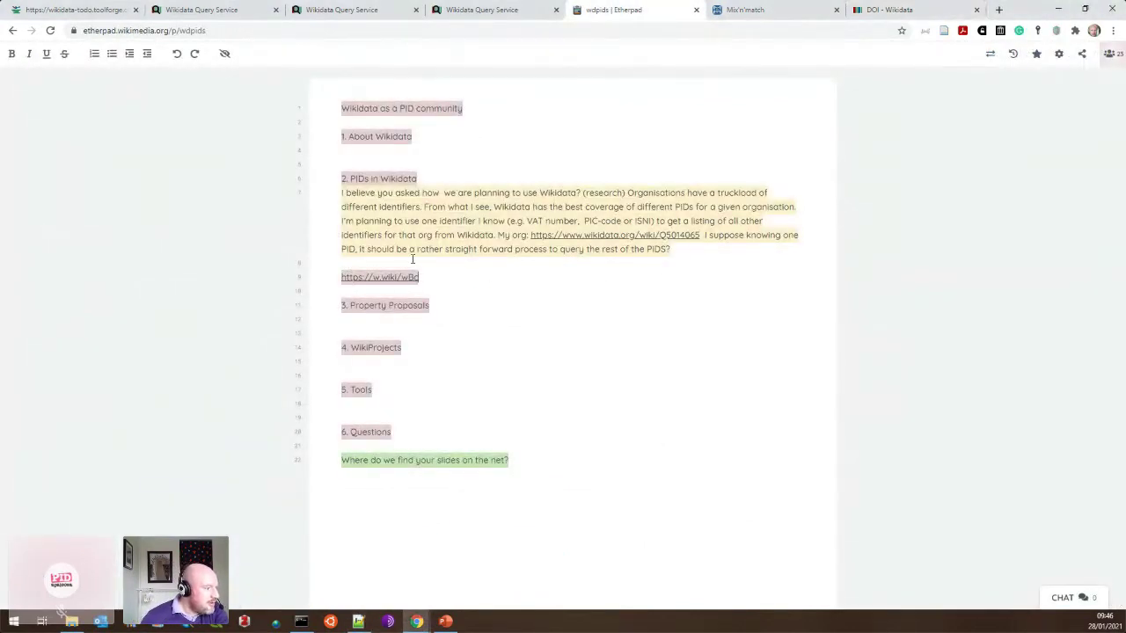
click(515, 271)
key(Return)
key(Return)
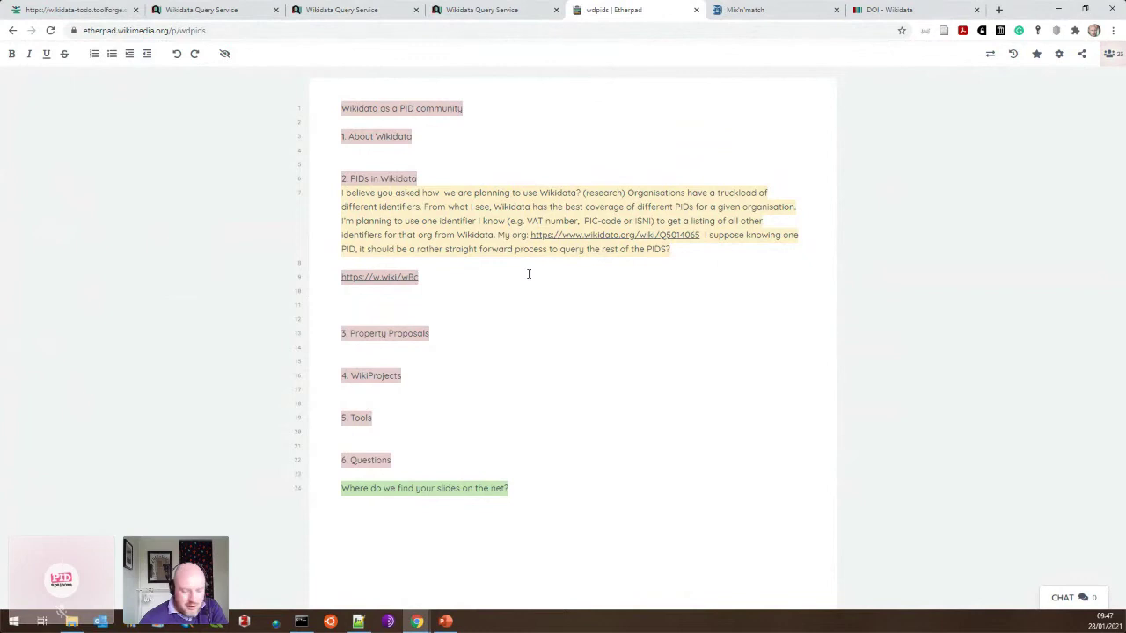
key(ctrl+v)
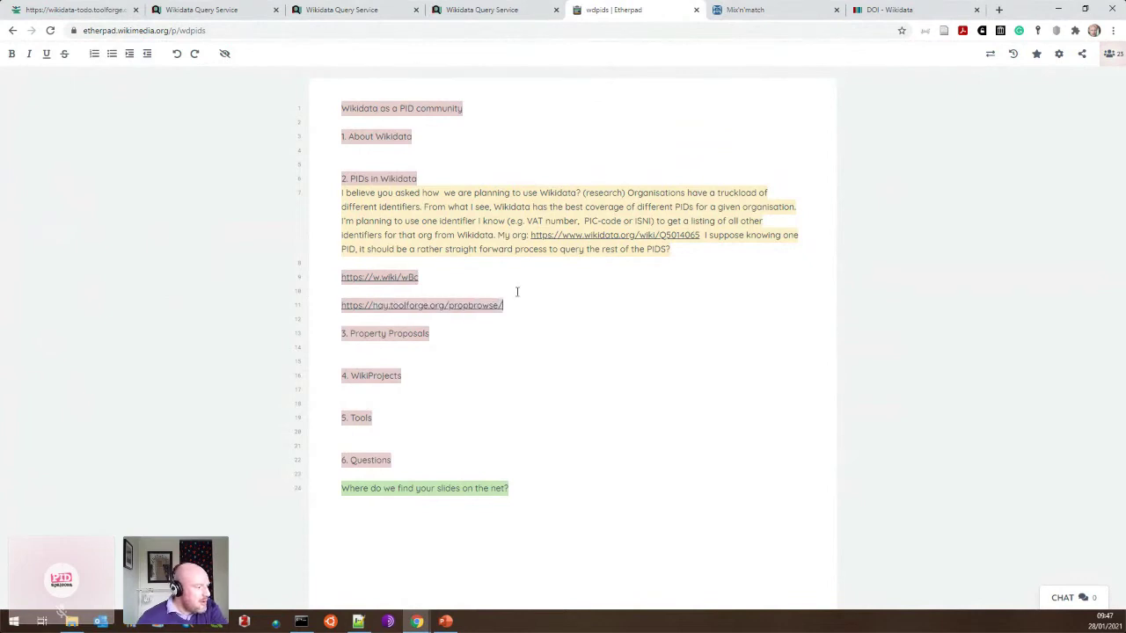
- Compare the ISNI identifier query with the works-by-researchers query for ROR 006kxhp52
click(475, 10)
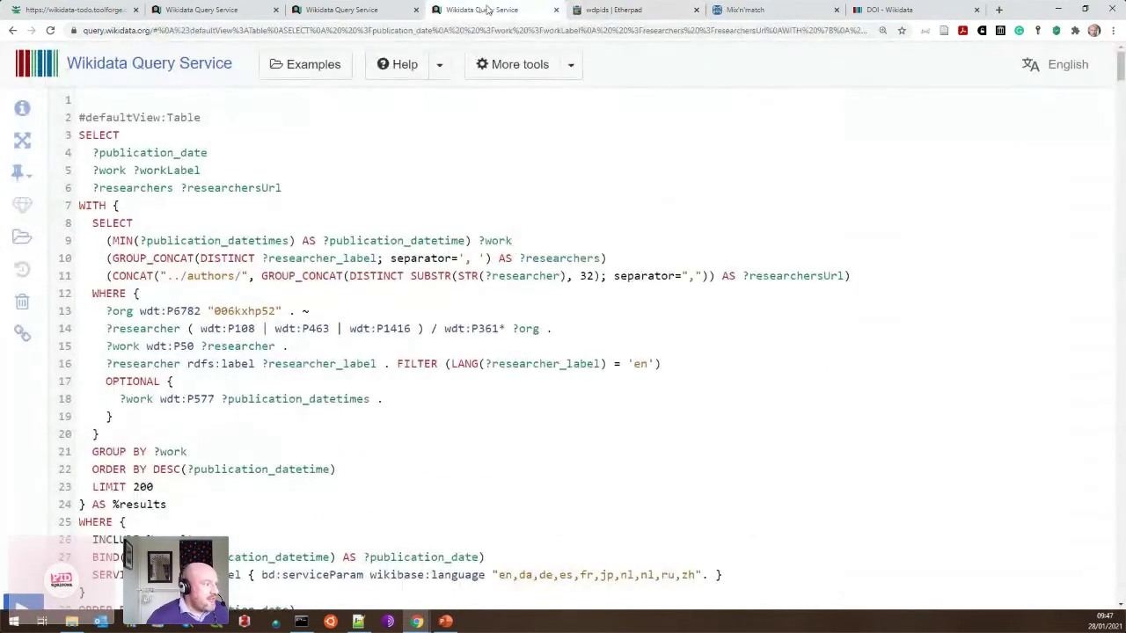
click(359, 7)
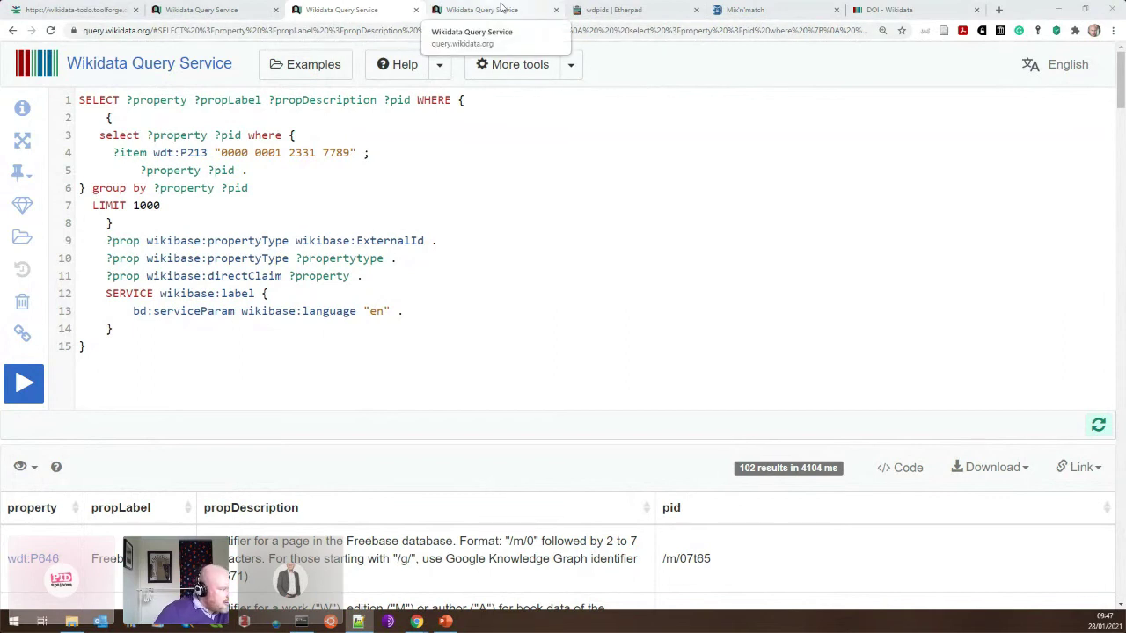
click(499, 7)
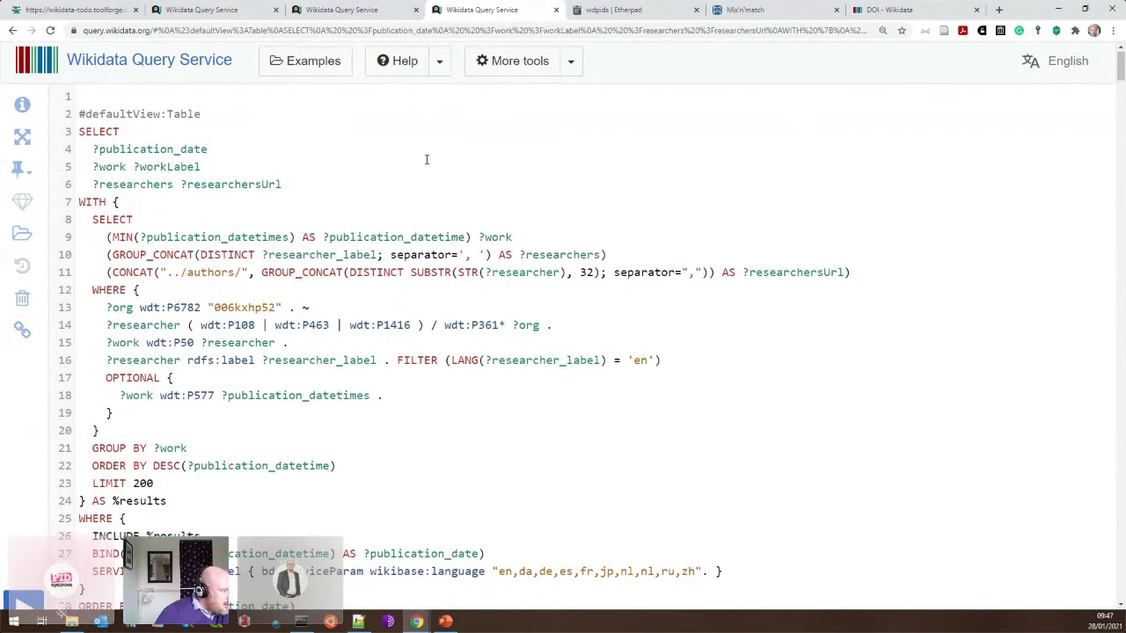
scroll(425, 160, down, 4)
scroll(409, 226, up, 2)
- Scroll through the 200 latest works, led by a 2020-12-10 publication
scroll(409, 225, down, 2)
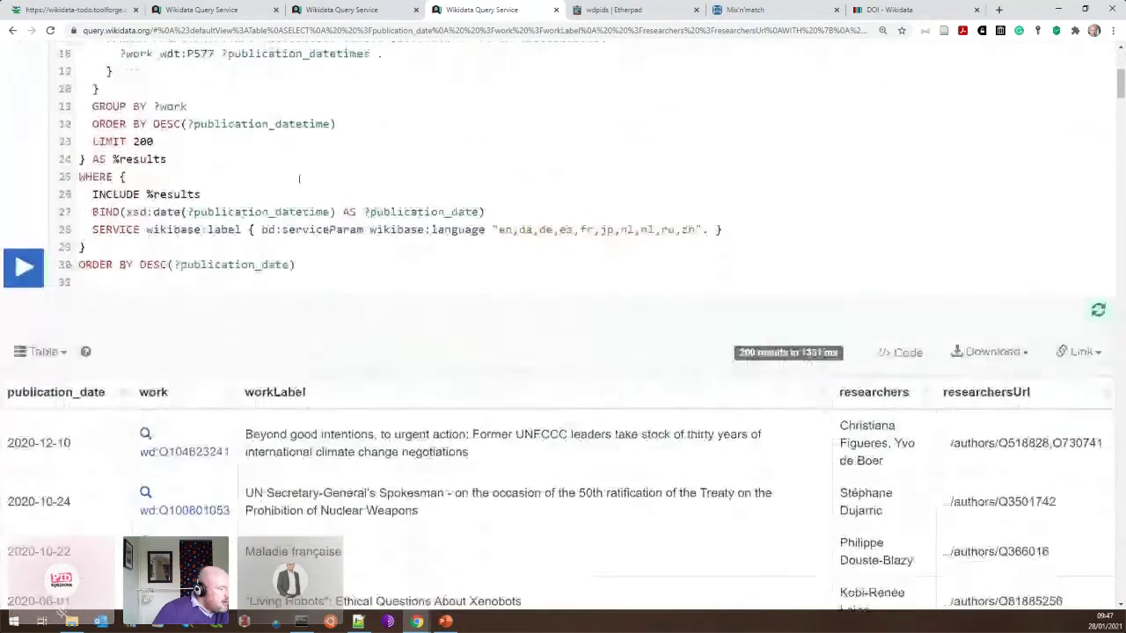
scroll(329, 181, up, 4)
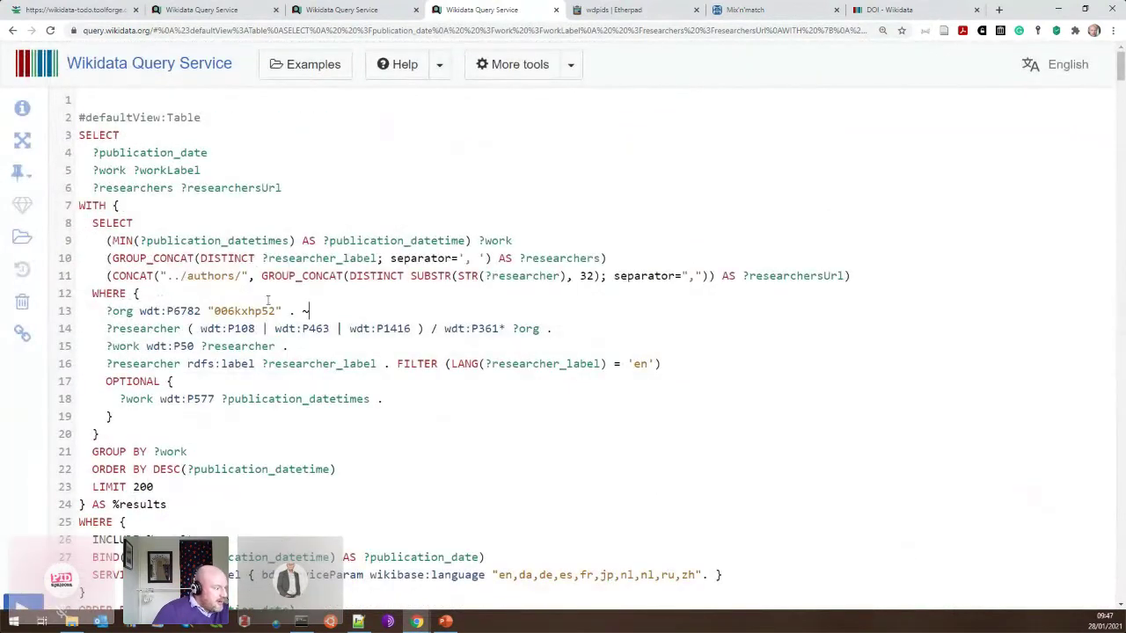
scroll(445, 255, down, 10)
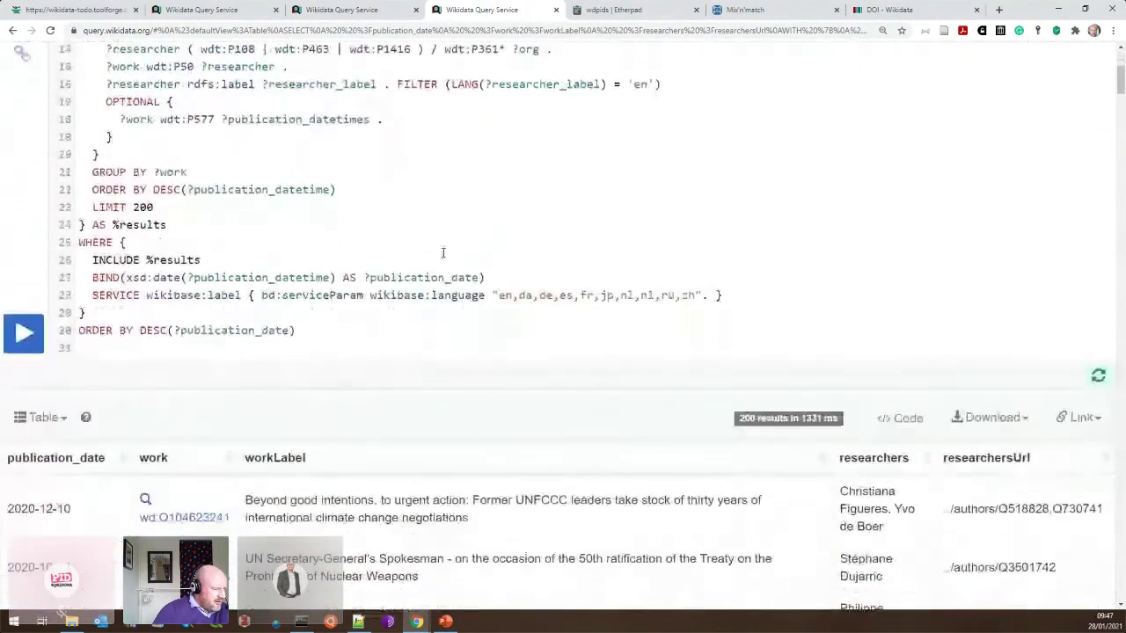
scroll(183, 218, up, 3)
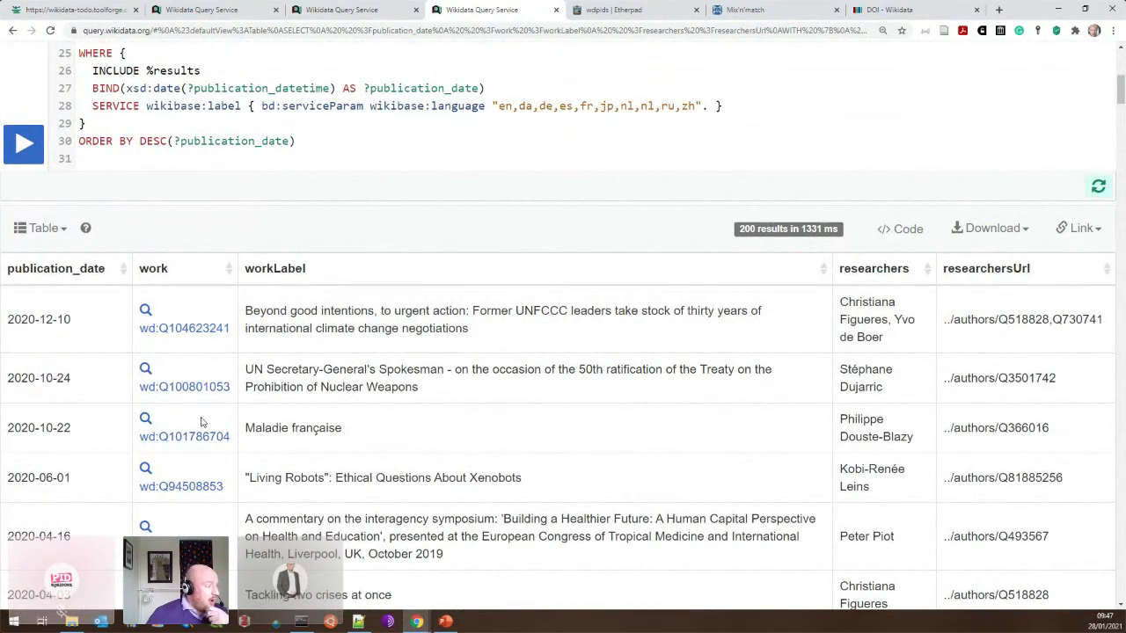
scroll(310, 182, up, 4)
scroll(309, 182, up, 1)
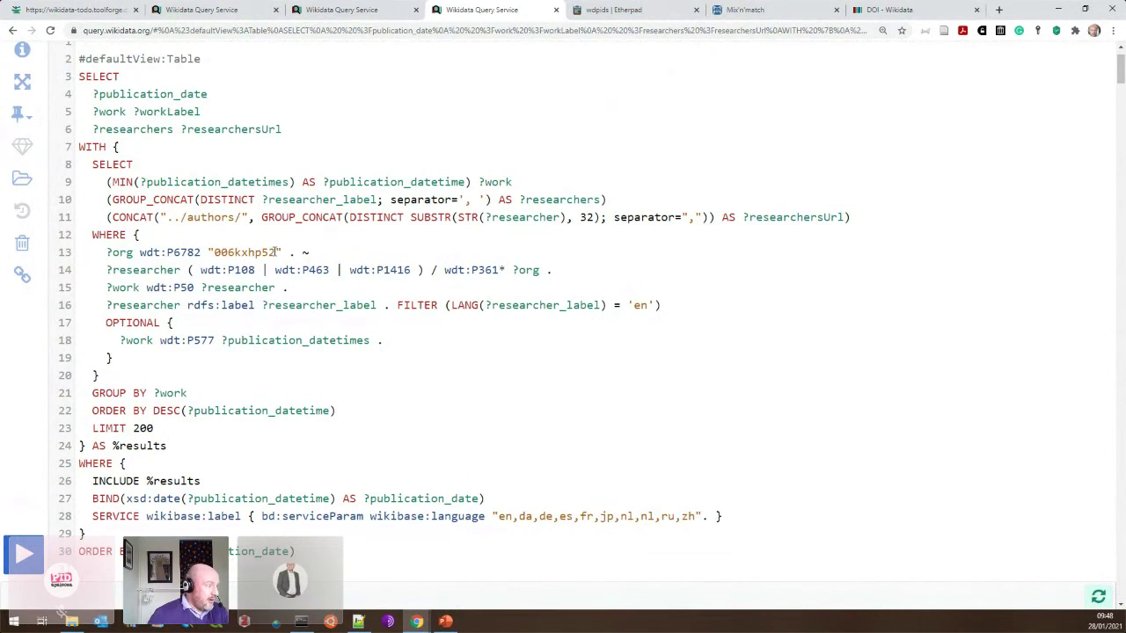
scroll(277, 252, down, 7)
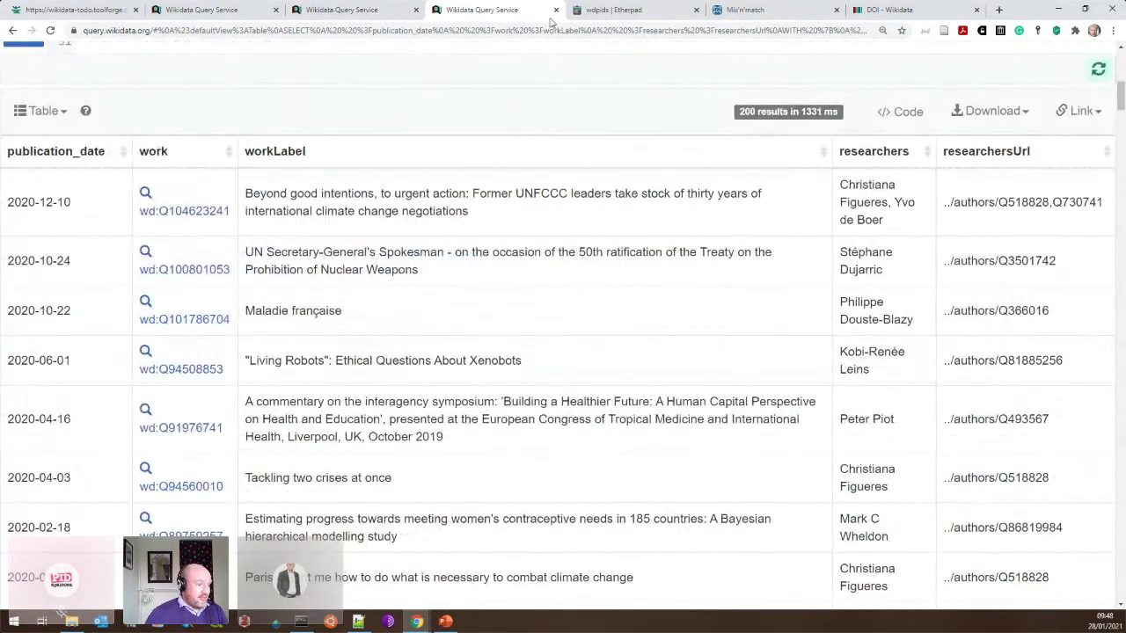
scroll(296, 298, down, 3)
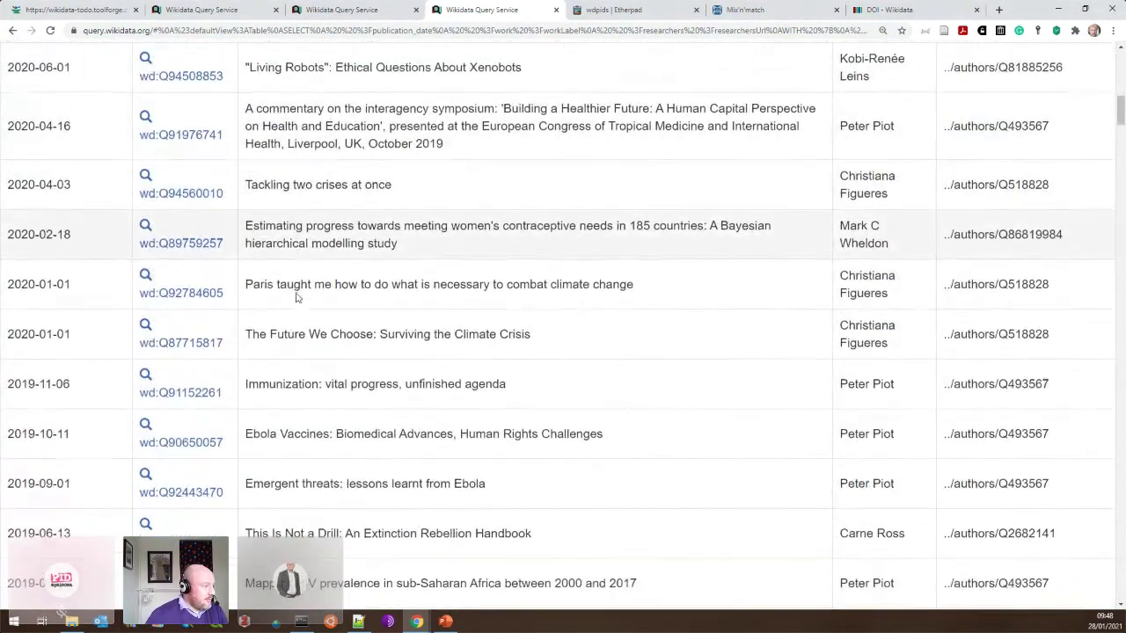
scroll(296, 298, down, 9)
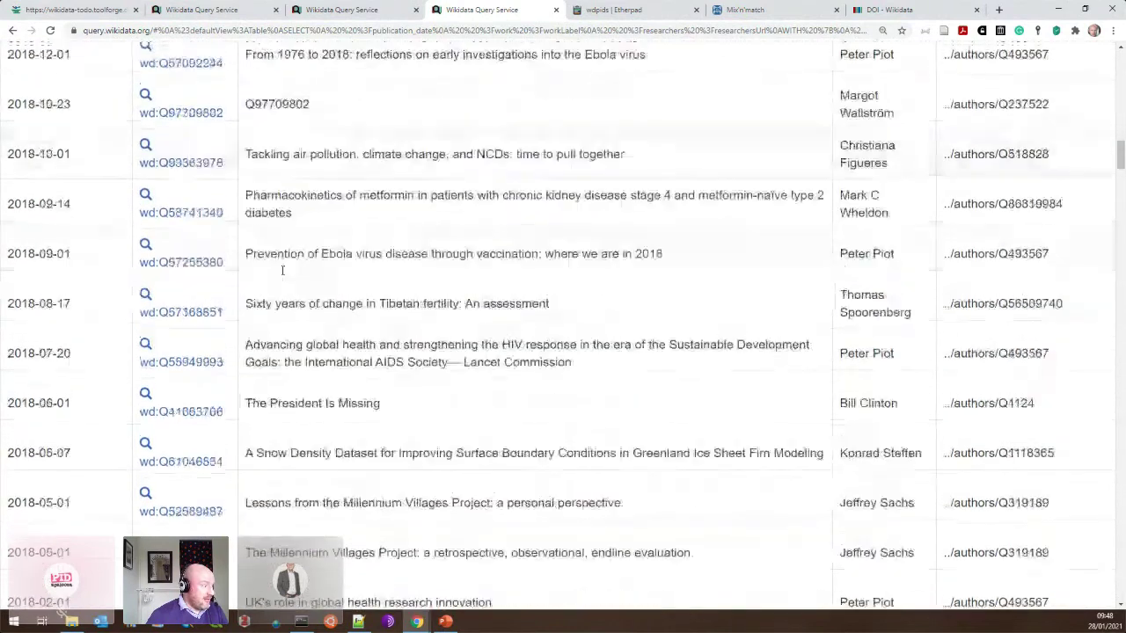
scroll(282, 270, down, 2)
scroll(346, 334, up, 17)
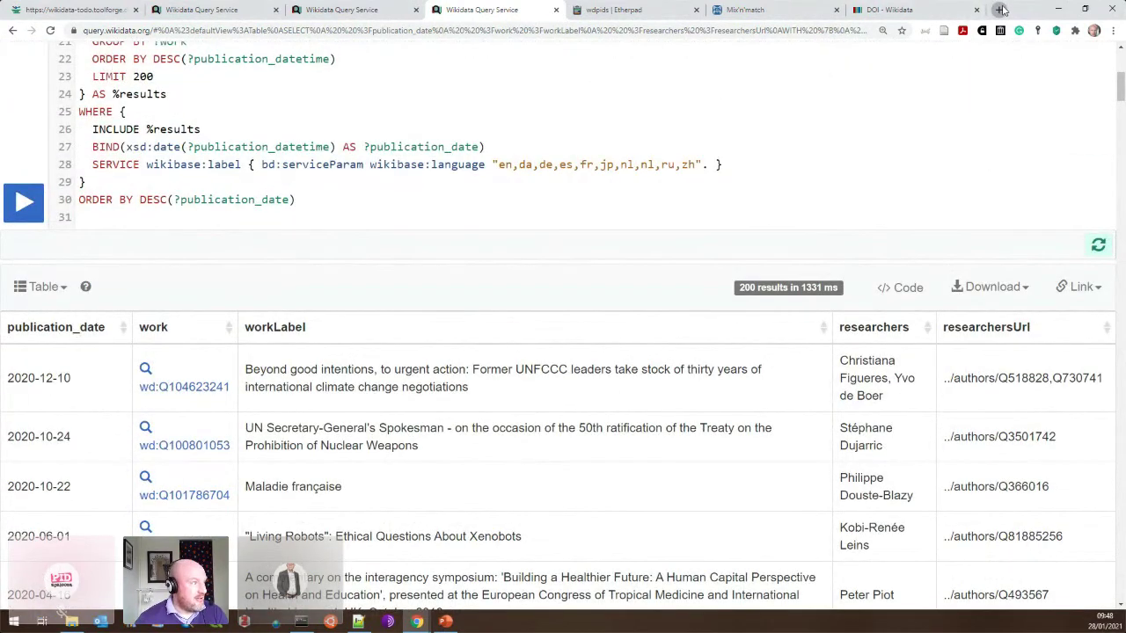
- Load the Scholia home page in a new browser tab from the pasted address
click(1001, 9)
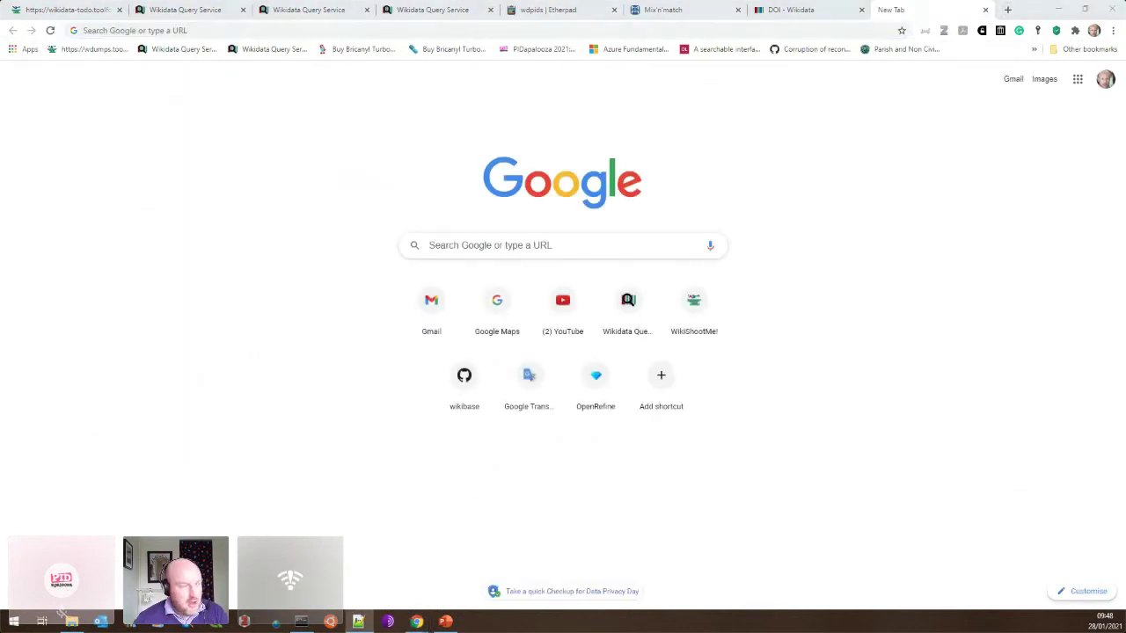
click(515, 32)
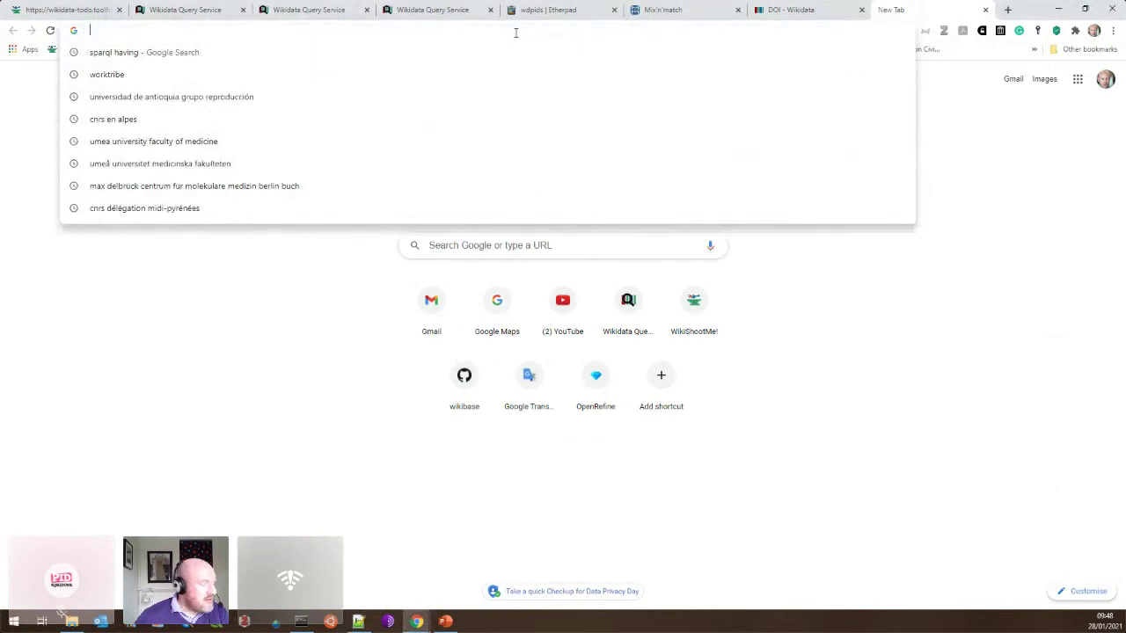
text(https://scholia.toolforge.org/)
key(Return)
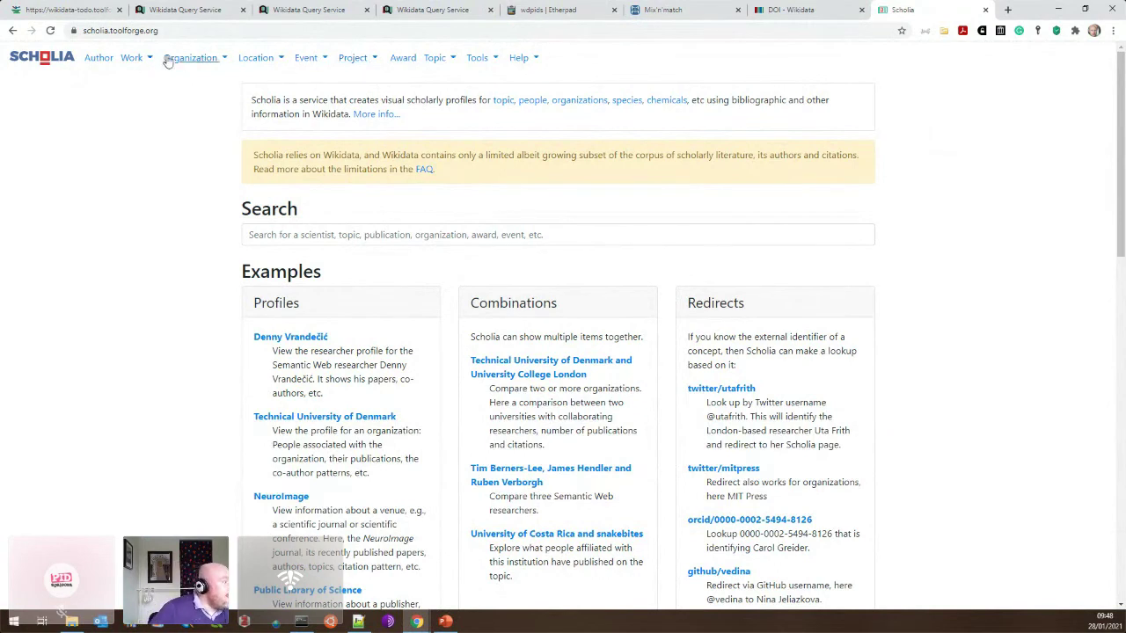
- Browse Scholia's Organization, Location and Work menus, then go to the Author overview page
click(215, 58)
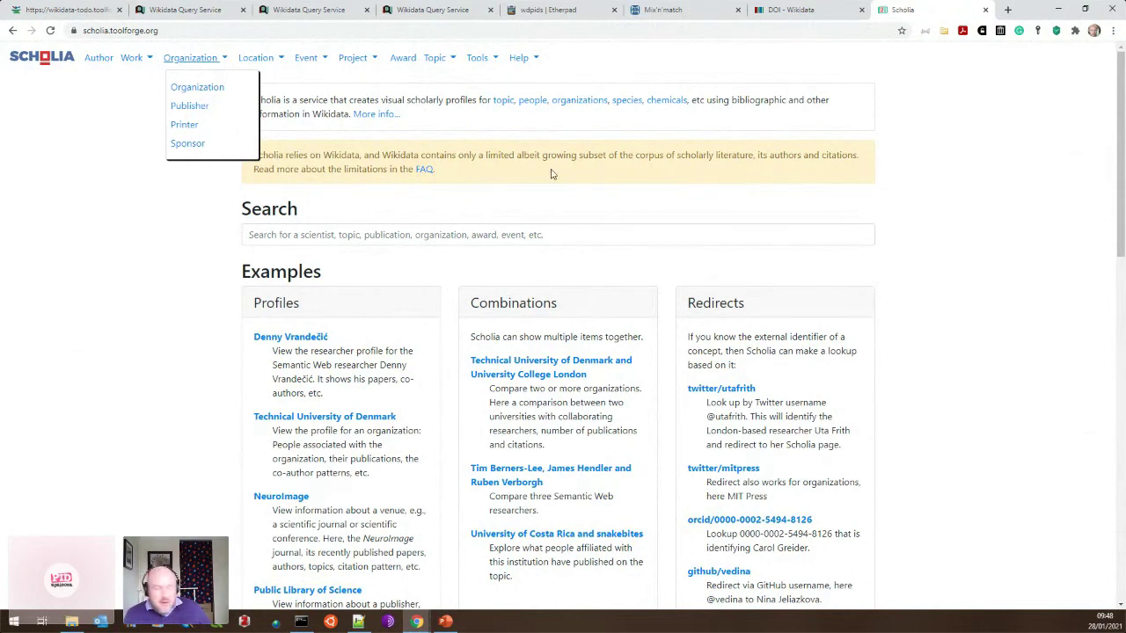
click(165, 174)
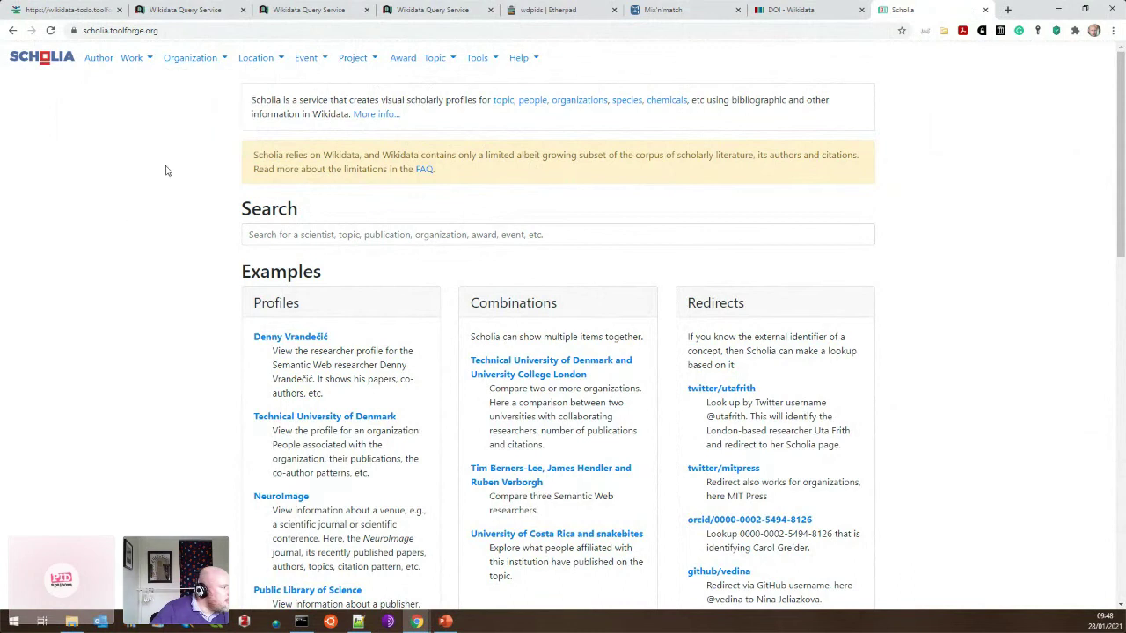
click(206, 62)
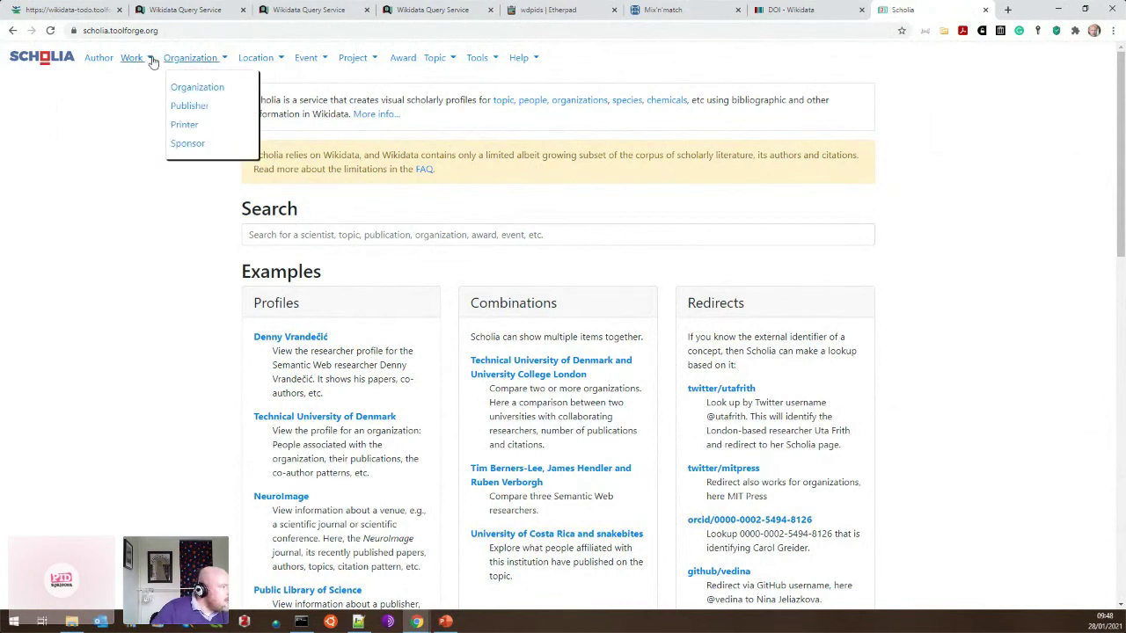
click(259, 62)
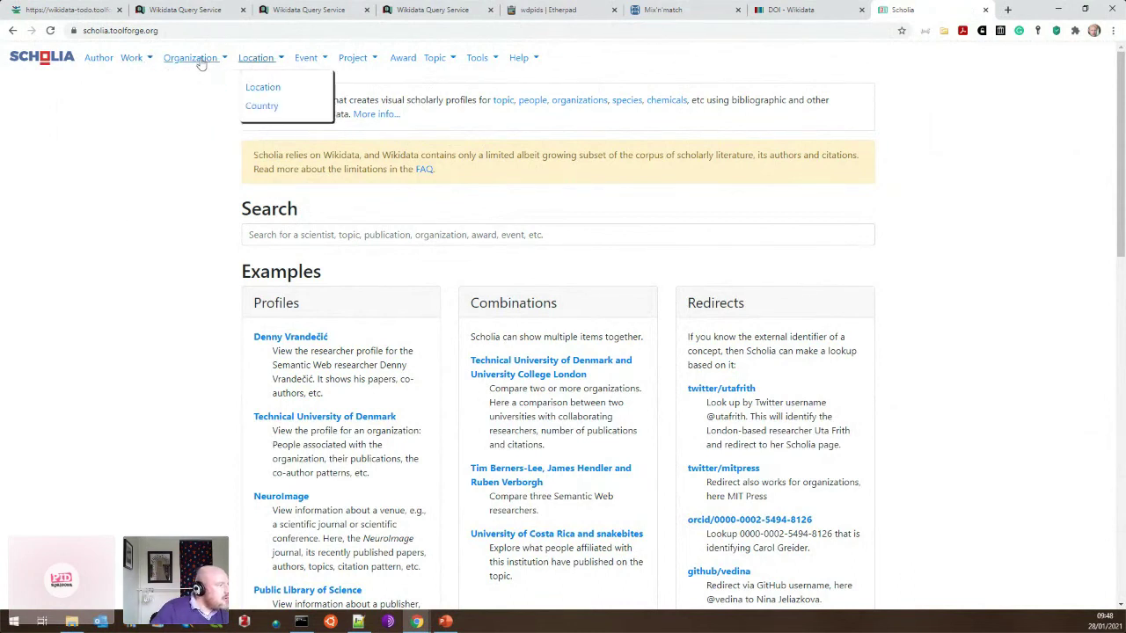
click(132, 59)
click(99, 59)
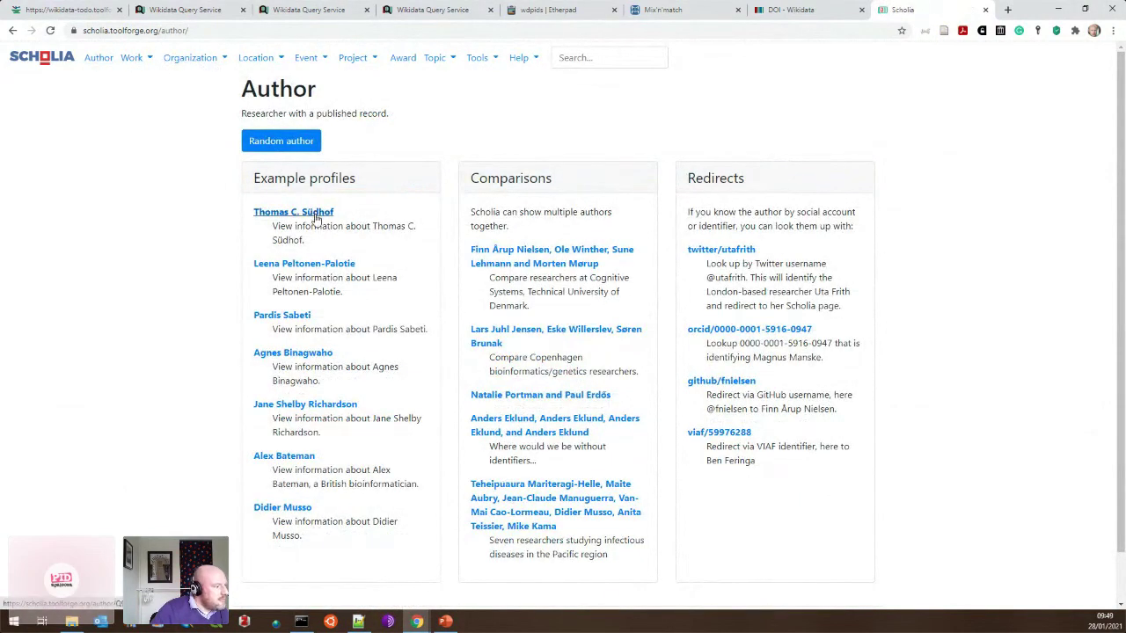
- Open the Smithsonian Institution (Q131626) profile from Scholia's Organization overview examples
click(190, 57)
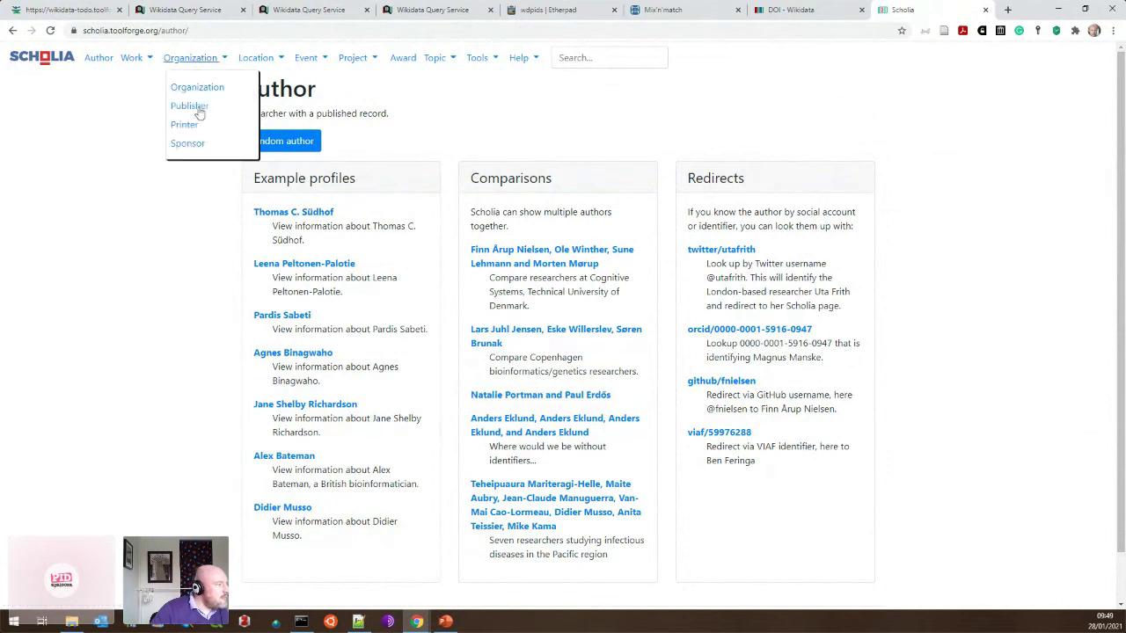
click(202, 88)
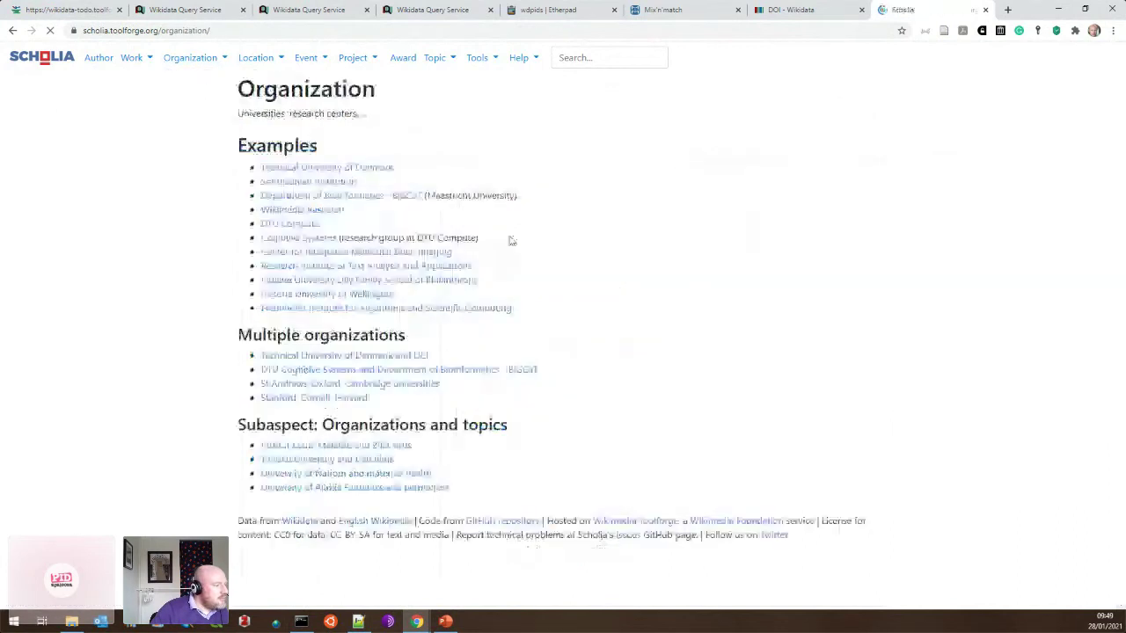
click(338, 182)
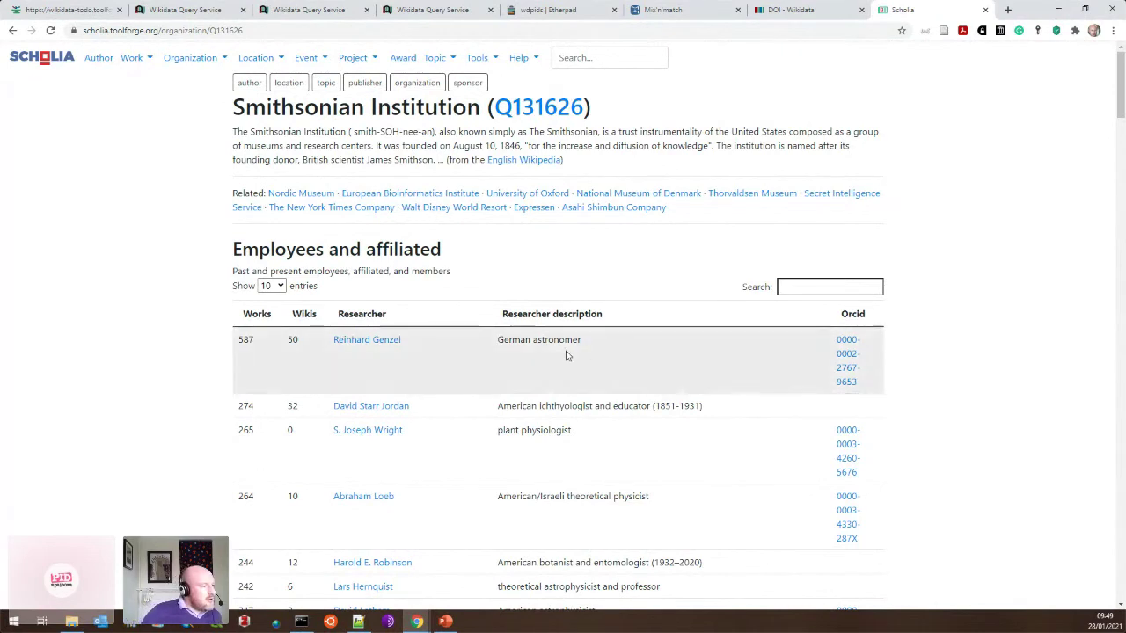
- Type 'university of exe' into Scholia's header search to get institution suggestions
click(588, 58)
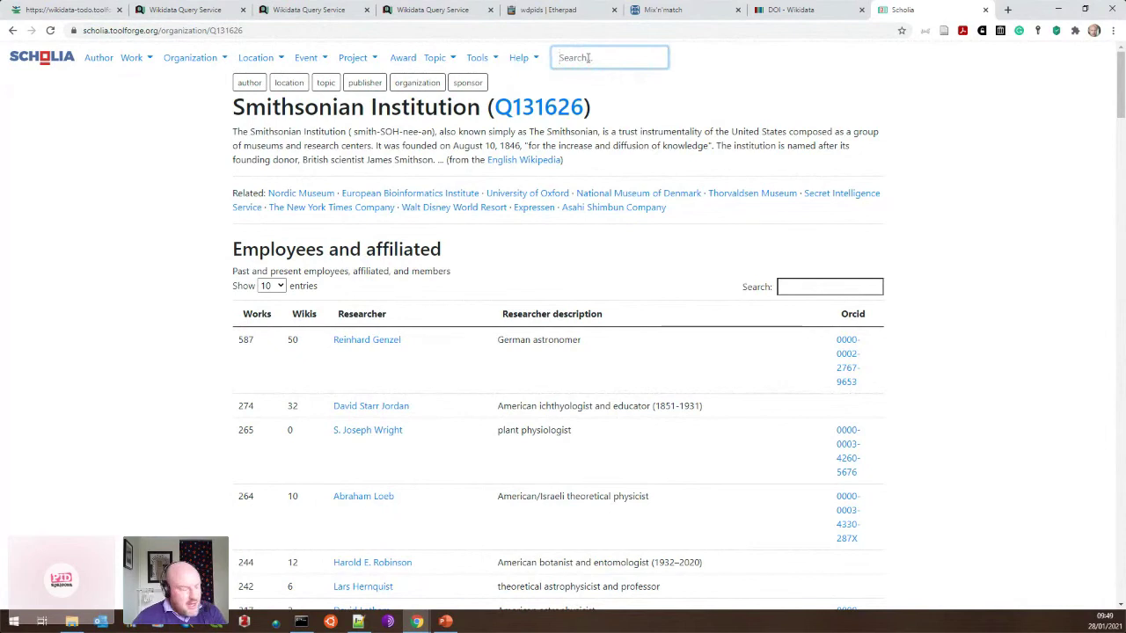
text(u)
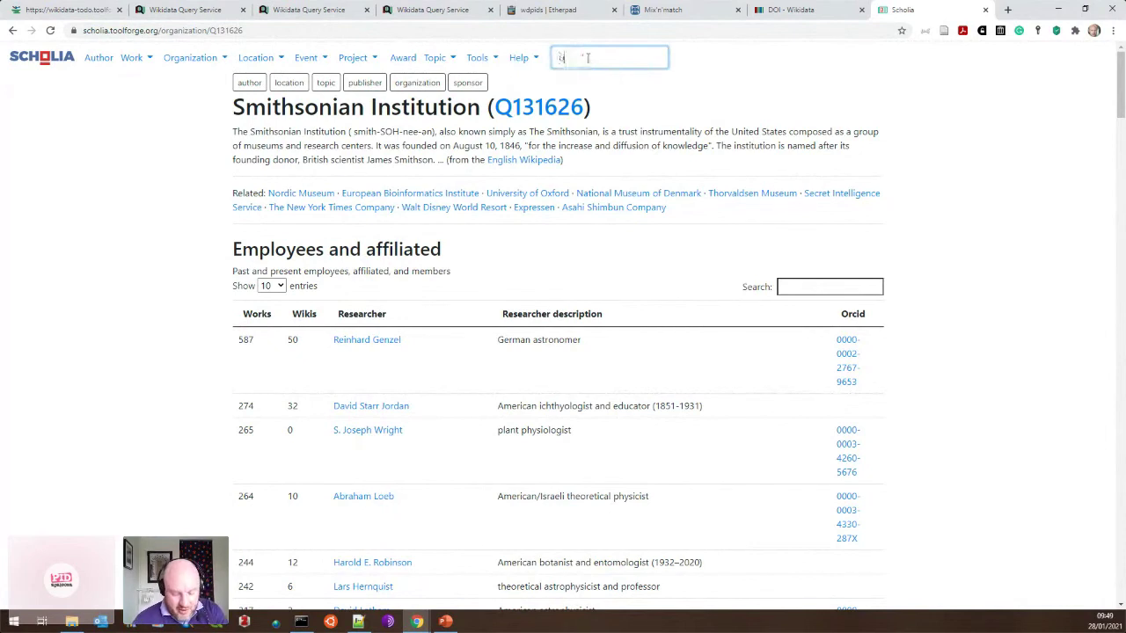
text(niversity)
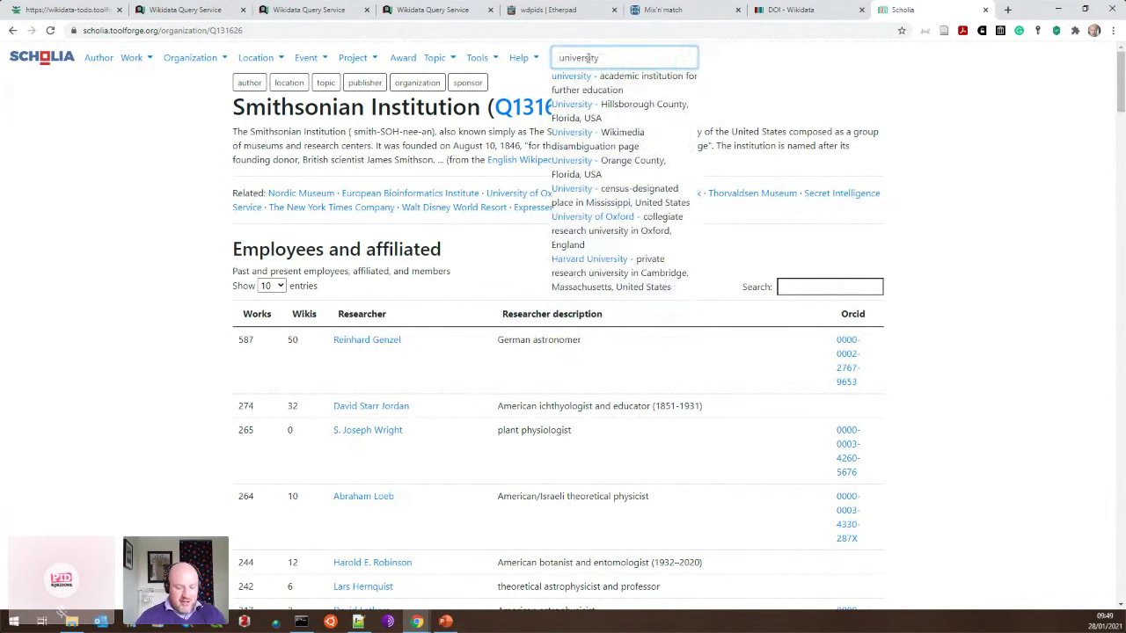
text(of )
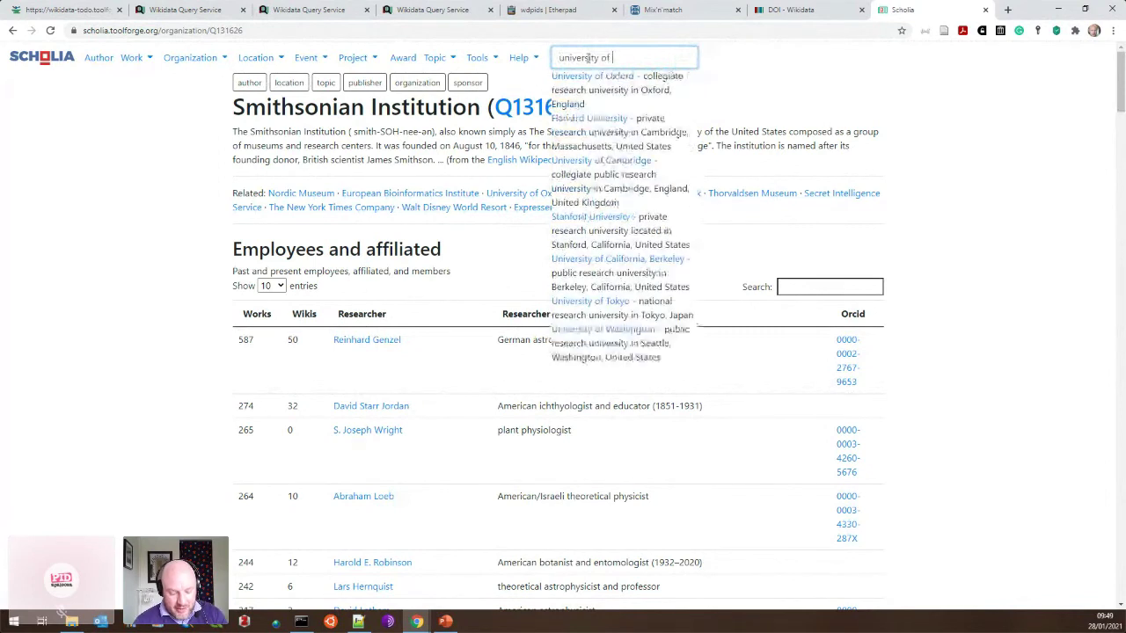
text(exe)
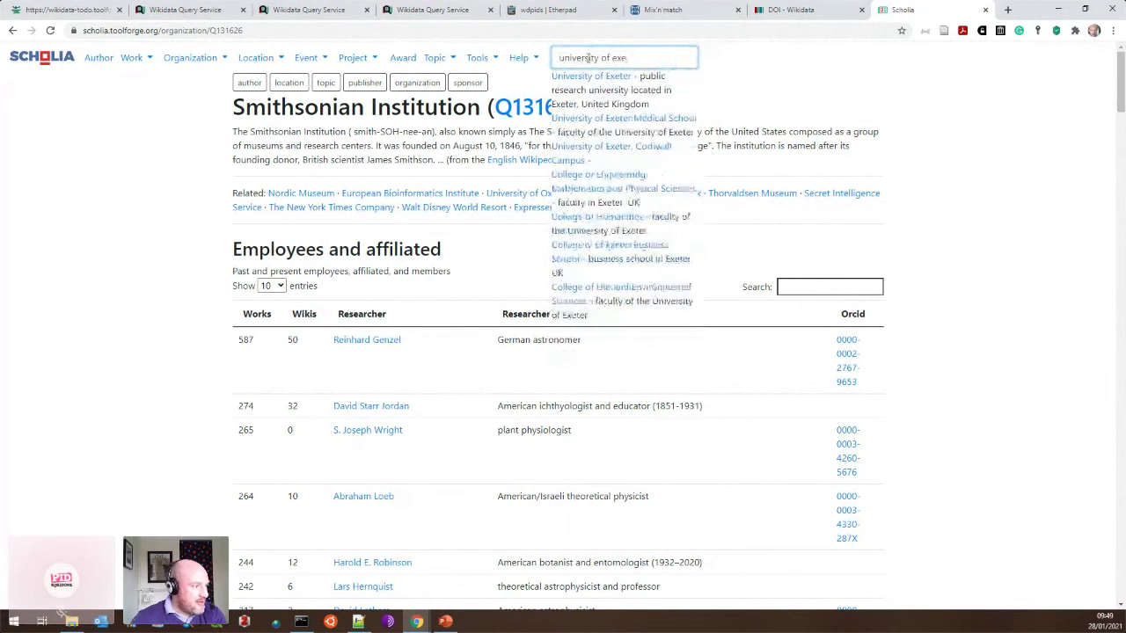
- Open the University of Exeter (Q1414861) Scholia profile and browse its 946-entry employees table
click(615, 84)
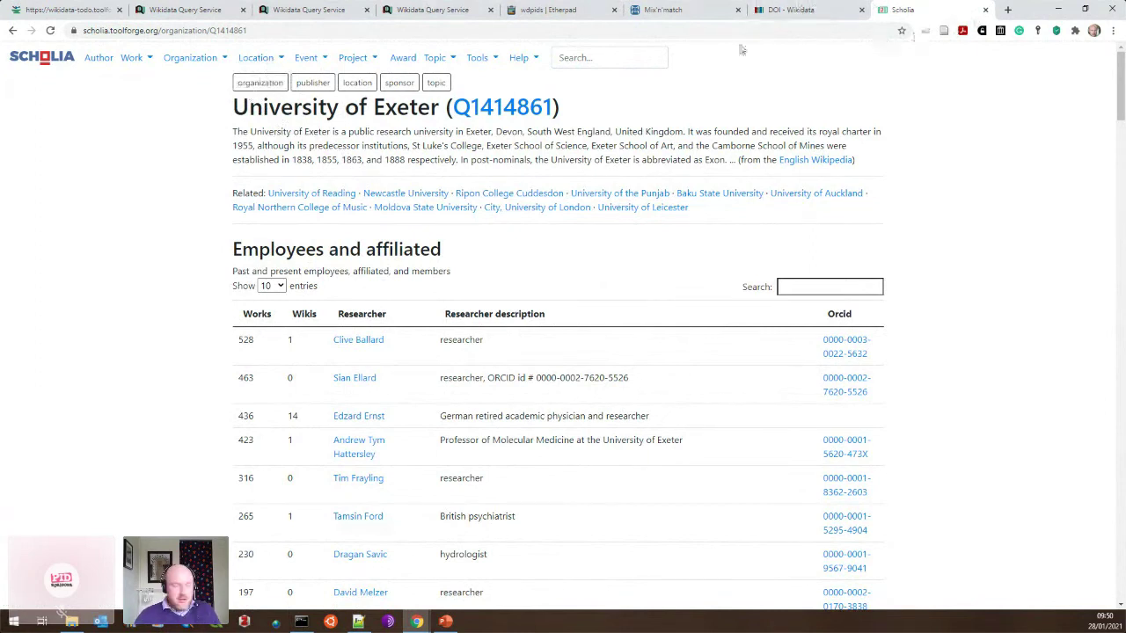
scroll(368, 161, down, 3)
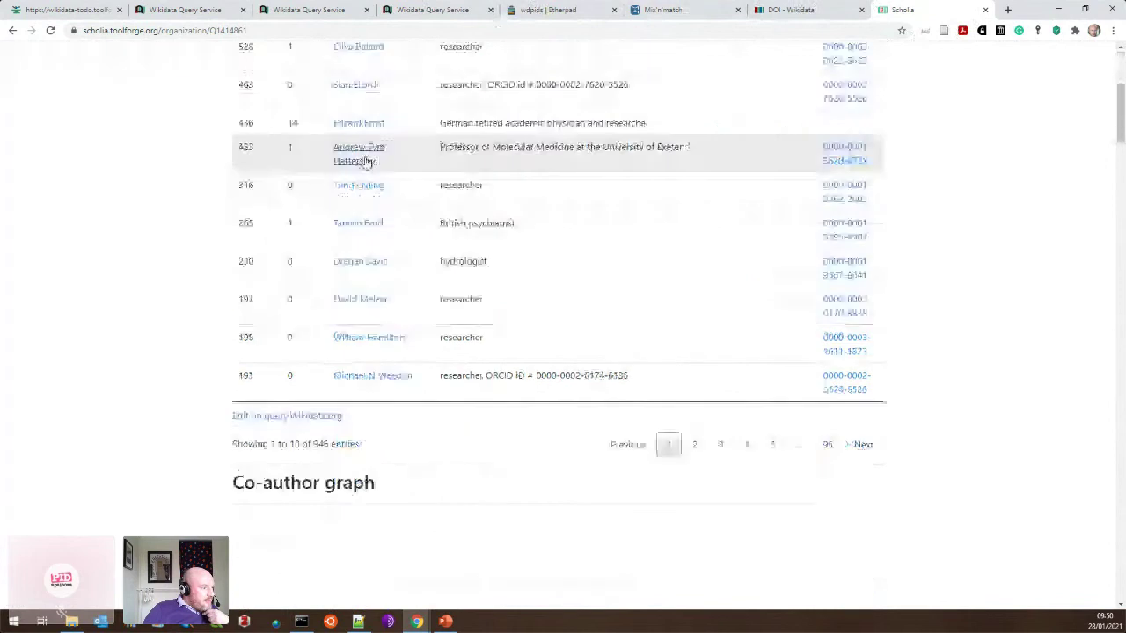
scroll(368, 160, up, 2)
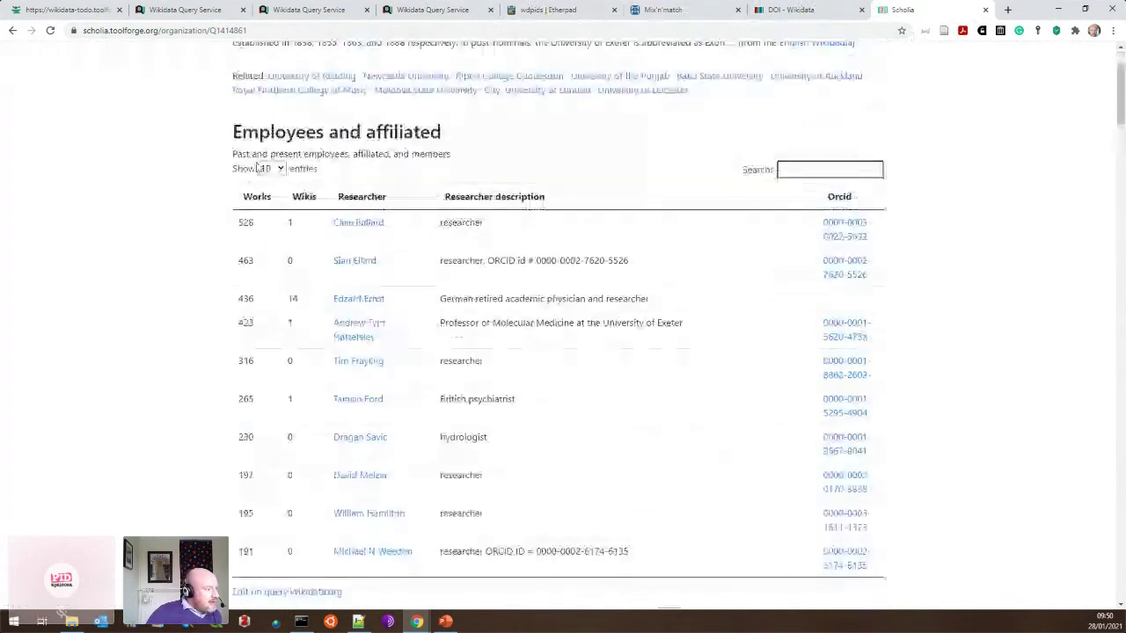
scroll(257, 167, up, 1)
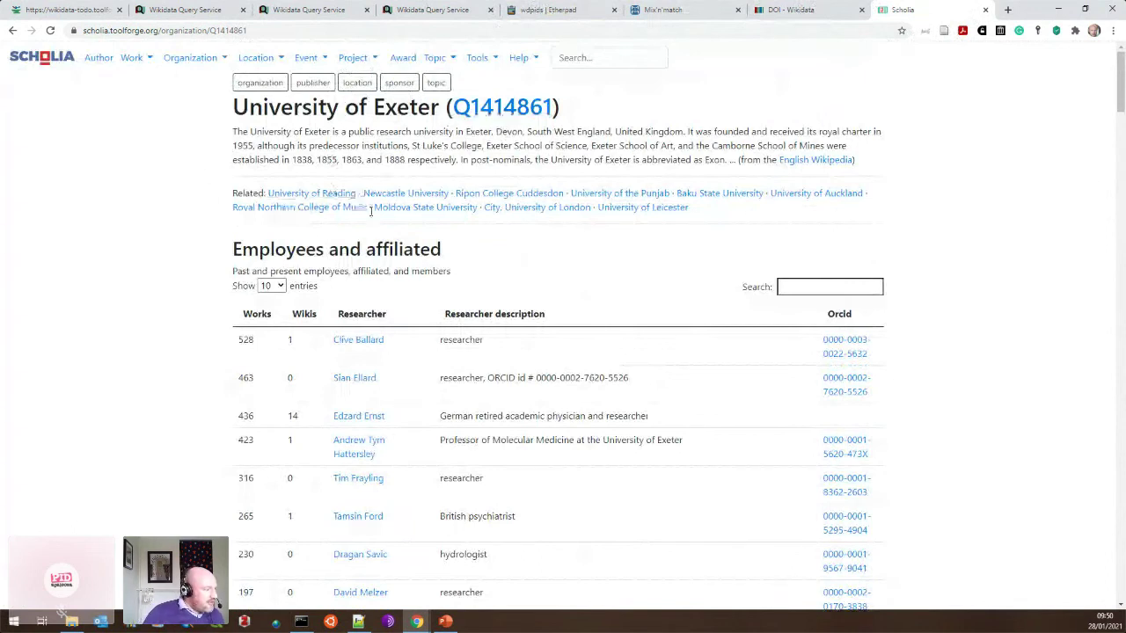
scroll(371, 211, down, 3)
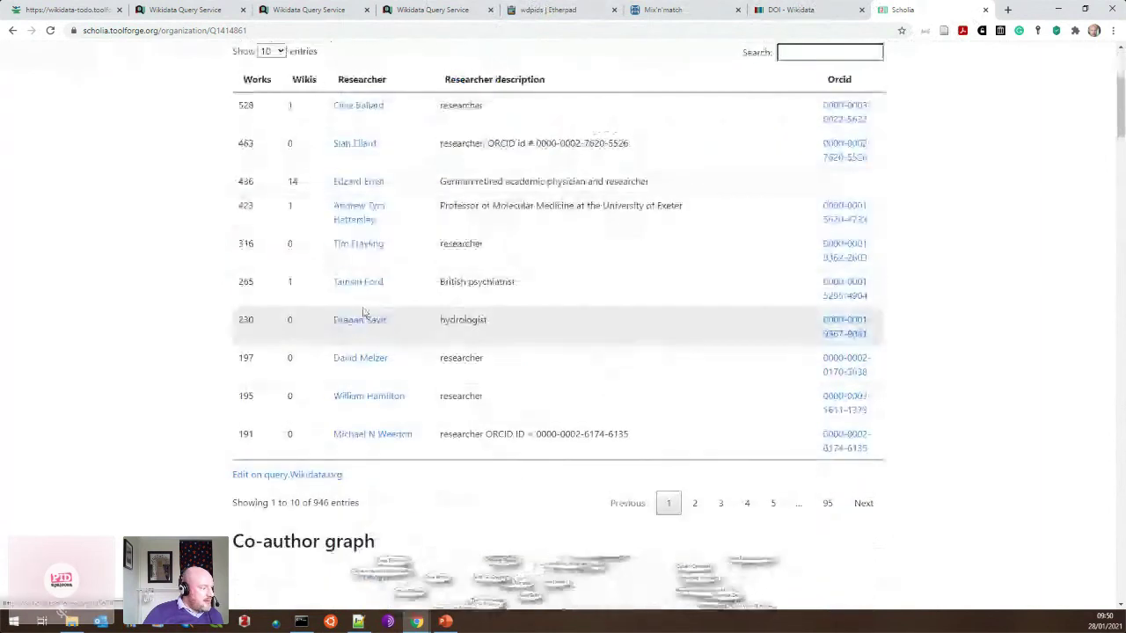
- Open Dragan Savic's Wikidata item (Q56797778) and return to its label, description and aliases
click(374, 320)
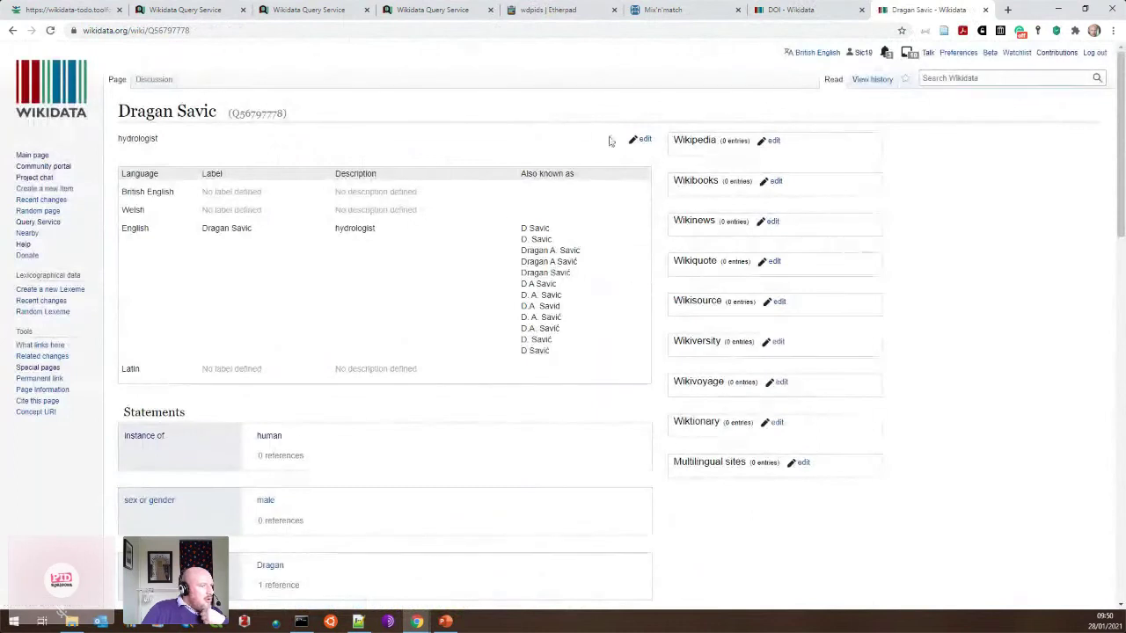
scroll(375, 186, down, 1)
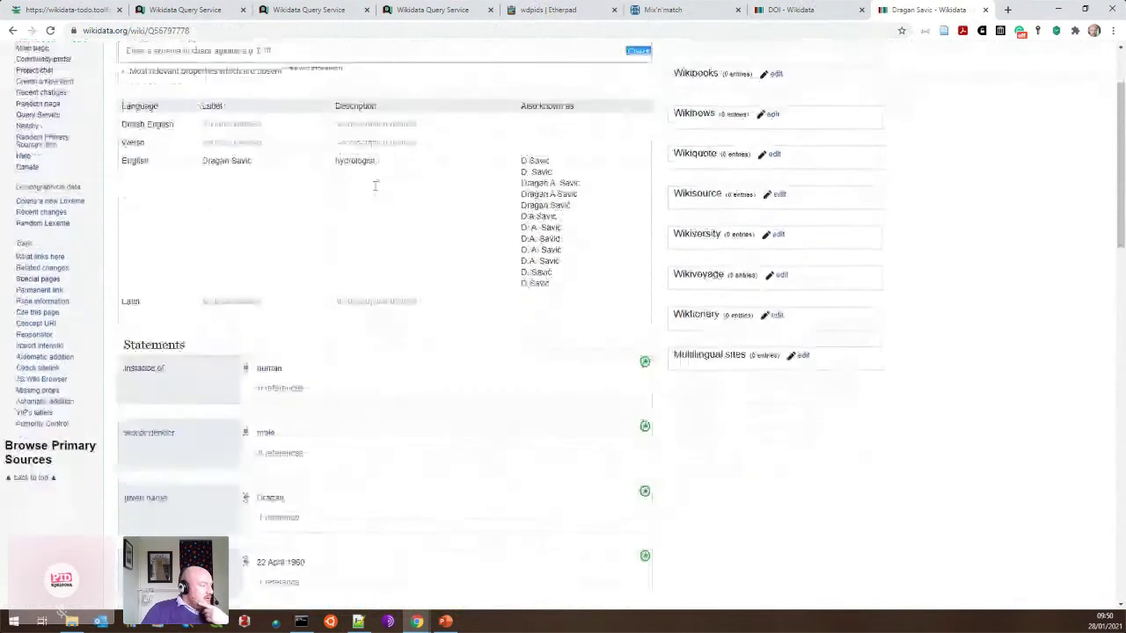
scroll(375, 186, up, 1)
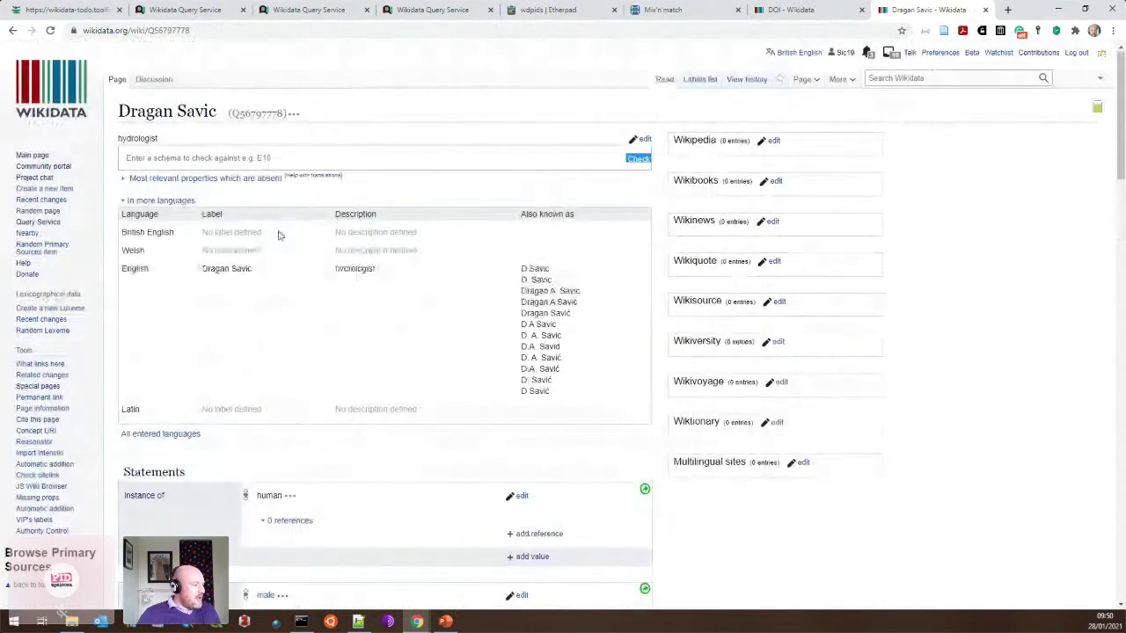
scroll(278, 235, down, 2)
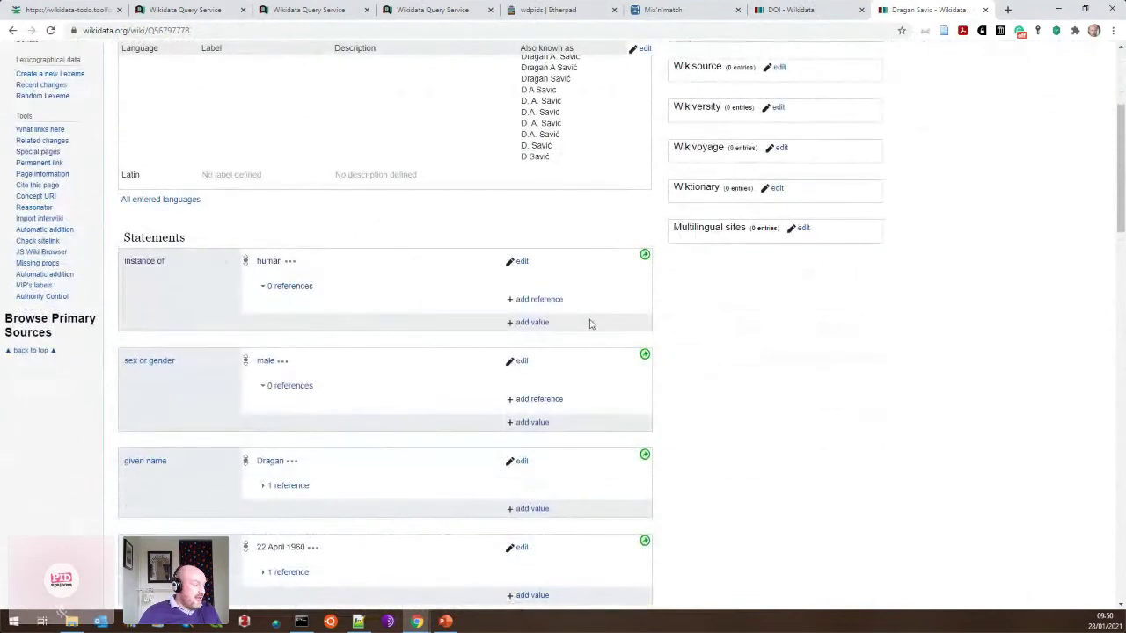
scroll(196, 234, down, 2)
scroll(372, 202, down, 6)
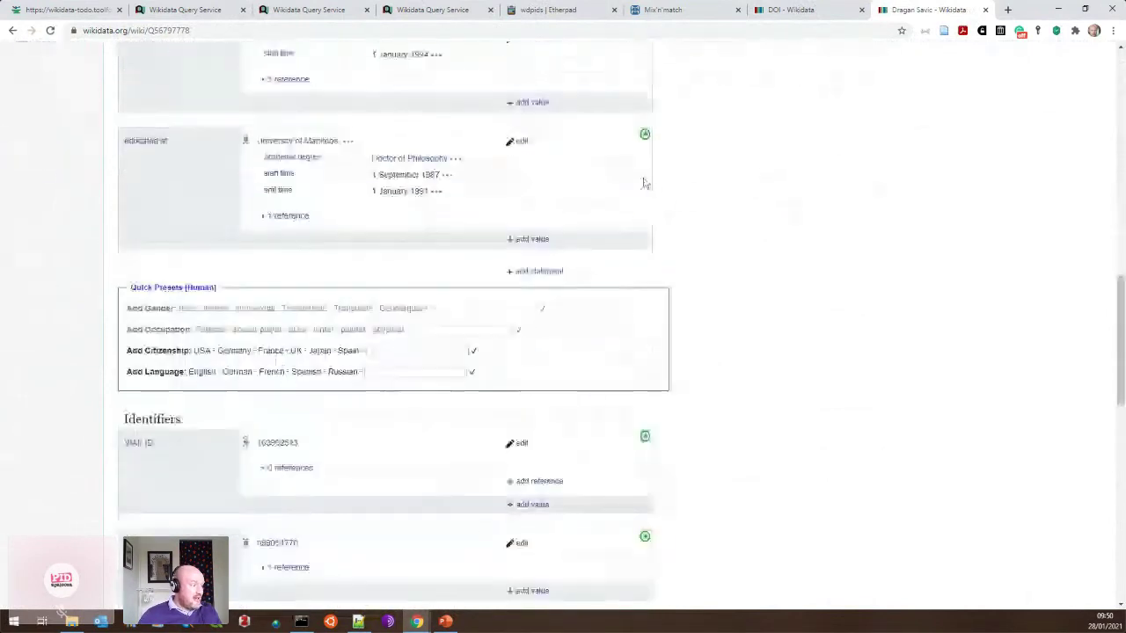
scroll(706, 191, down, 3)
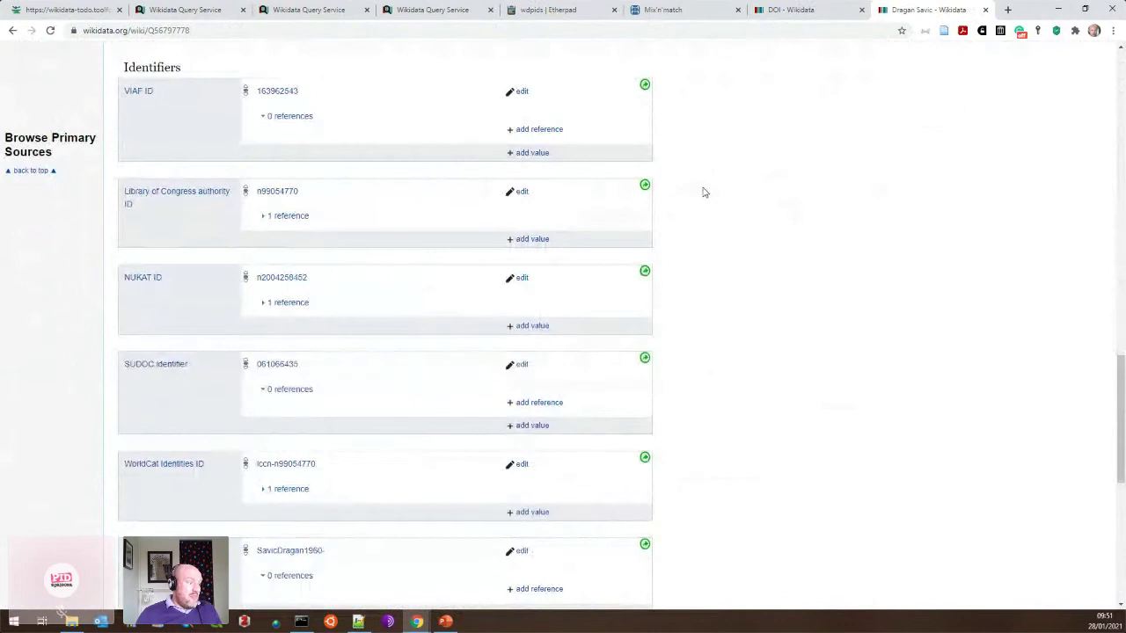
scroll(641, 239, up, 5)
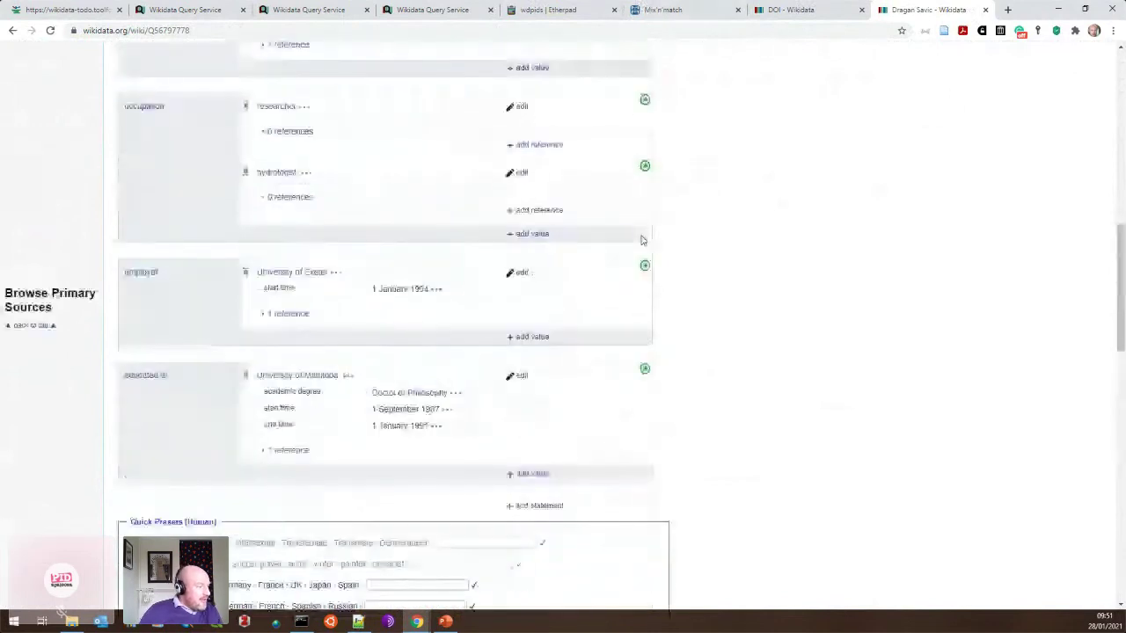
scroll(643, 159, up, 3)
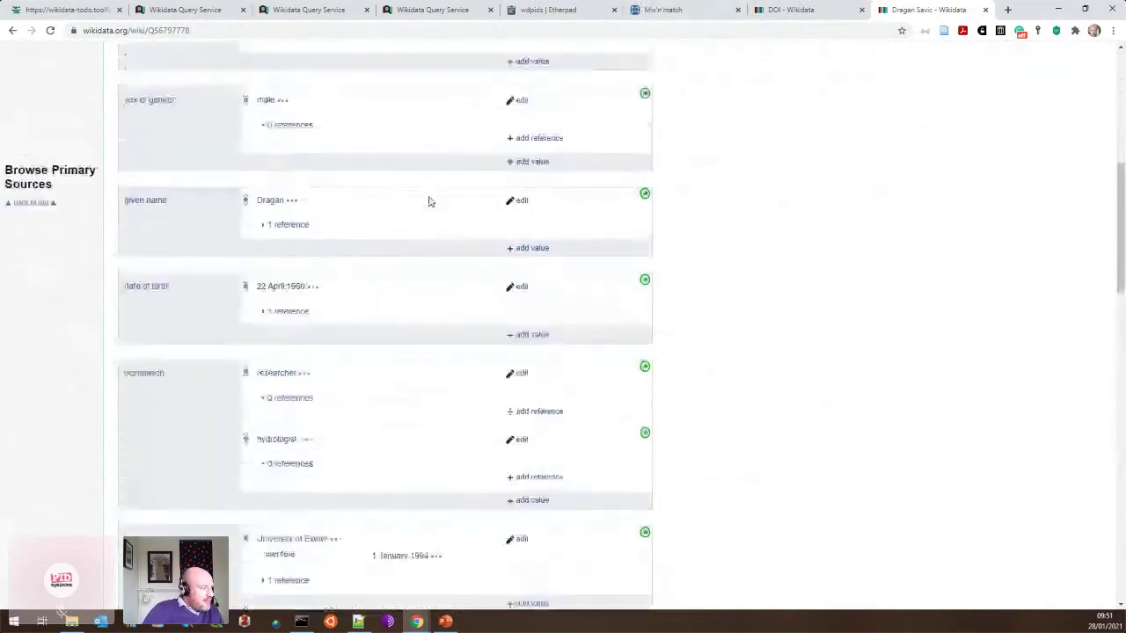
scroll(181, 276, up, 6)
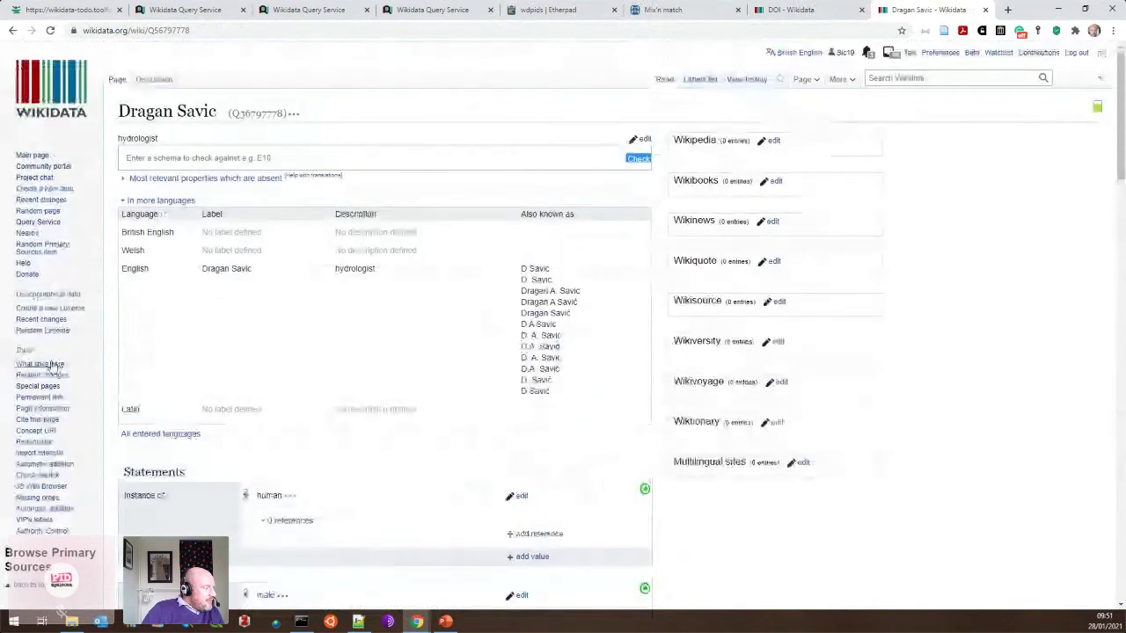
click(43, 366)
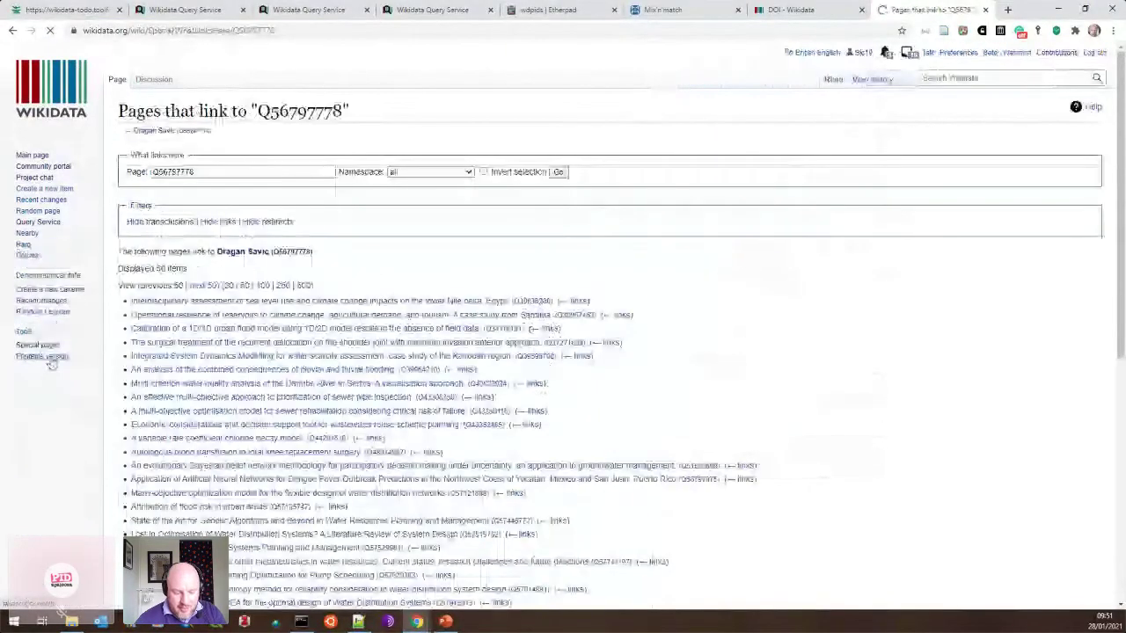
key(ctrl+plus)
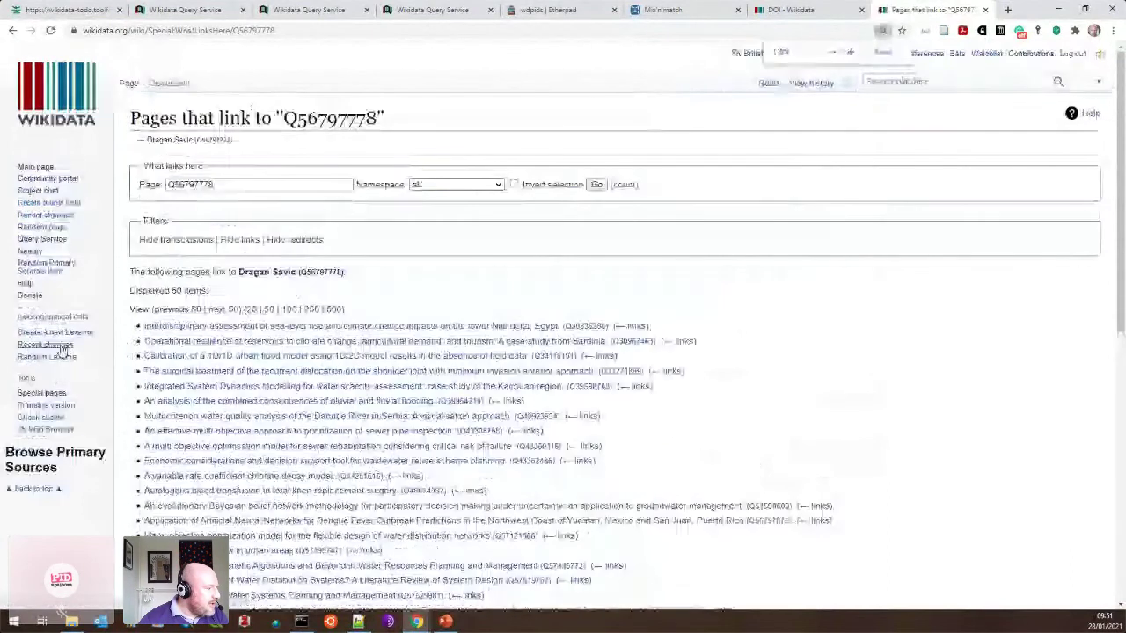
key(ctrl+plus)
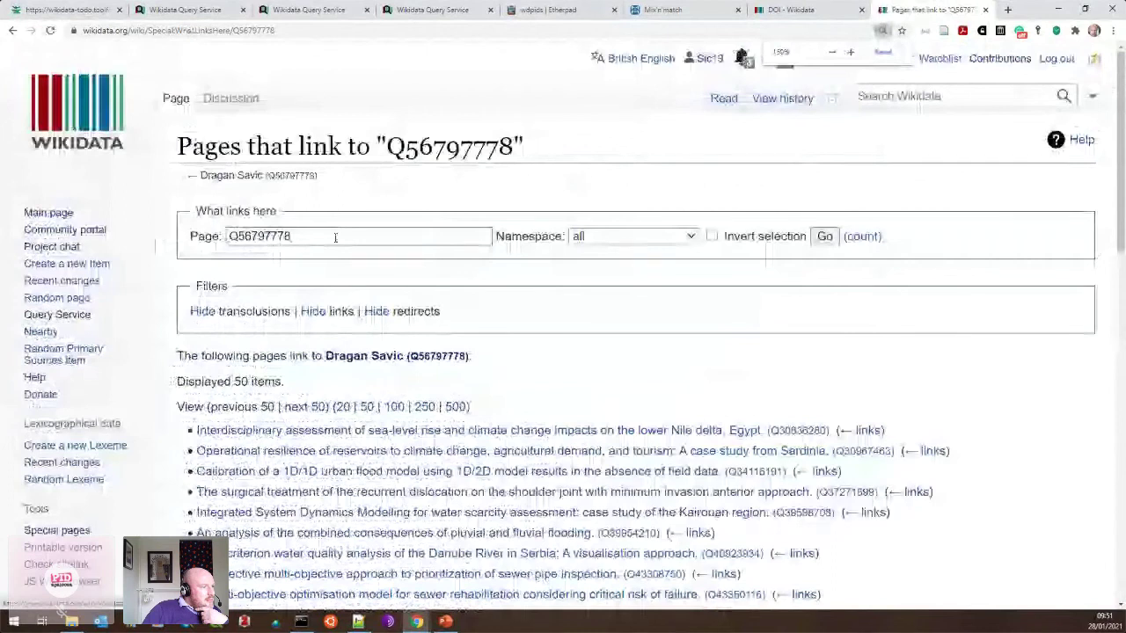
scroll(335, 237, down, 4)
- Open the Nile delta sea-level rise paper (Q30836280) and show its author statements
click(491, 81)
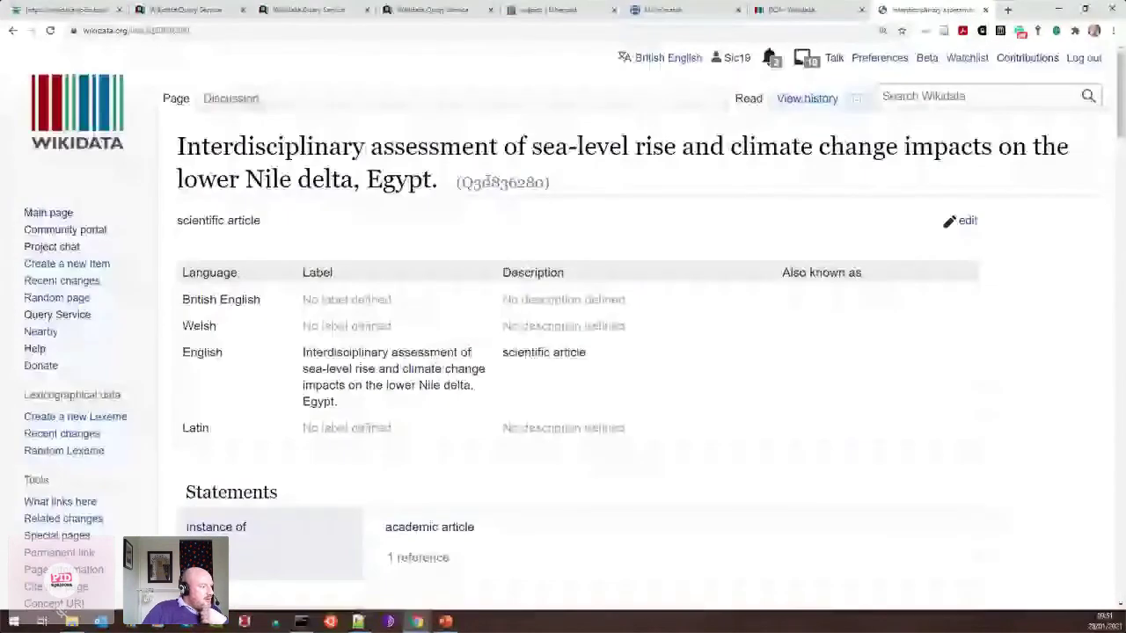
scroll(486, 182, down, 10)
scroll(283, 320, up, 10)
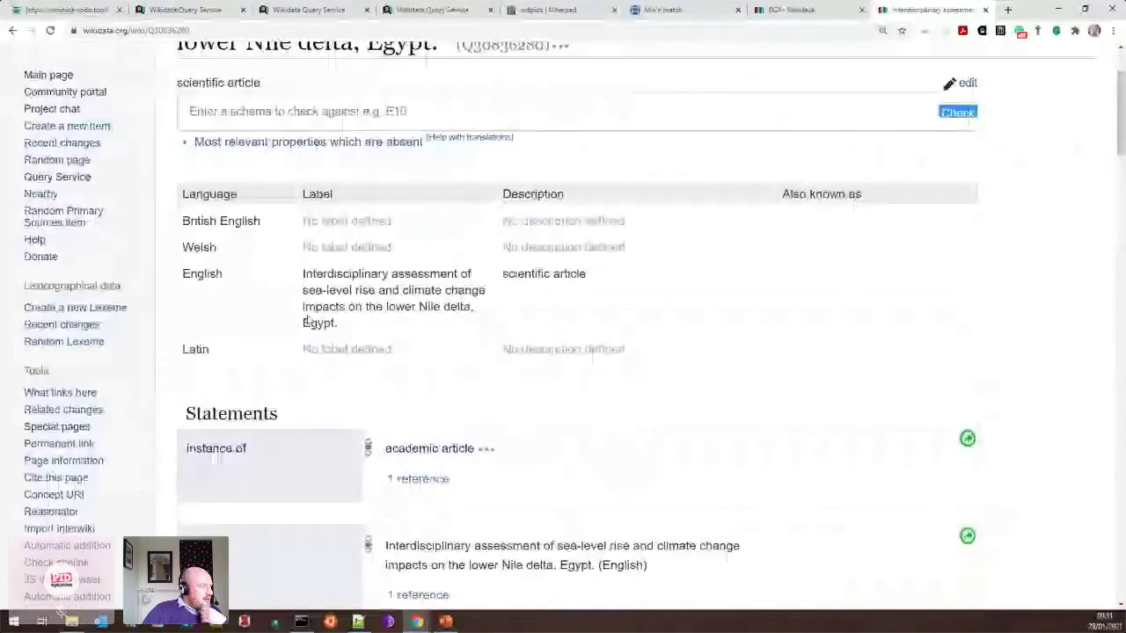
scroll(490, 223, up, 1)
scroll(490, 224, down, 10)
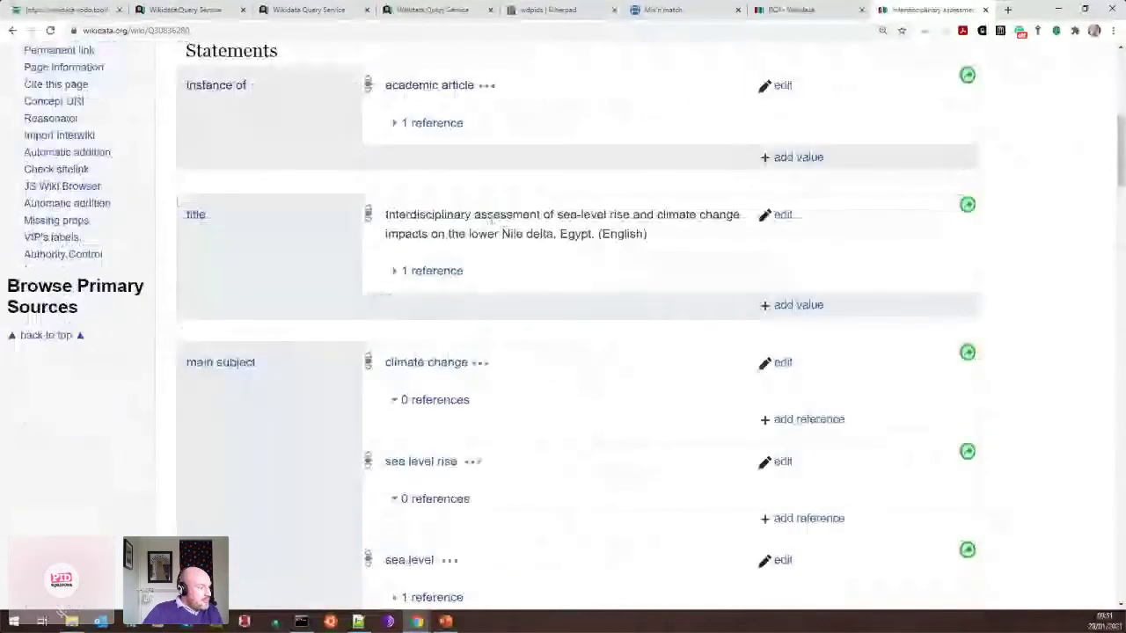
scroll(470, 205, down, 3)
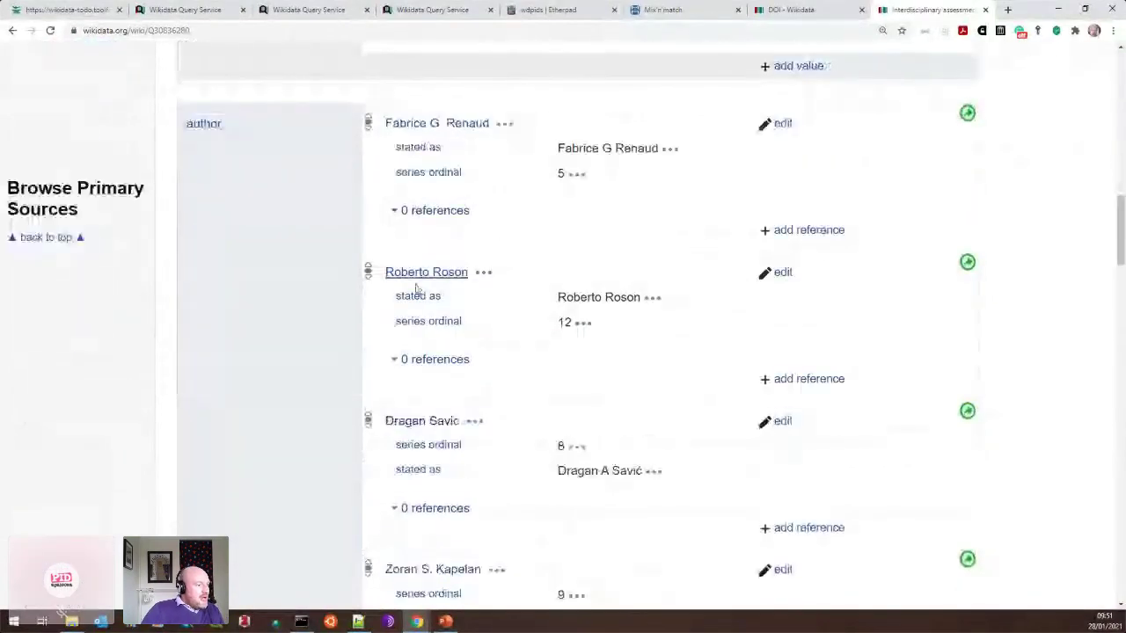
scroll(468, 275, down, 1)
scroll(468, 275, down, 3)
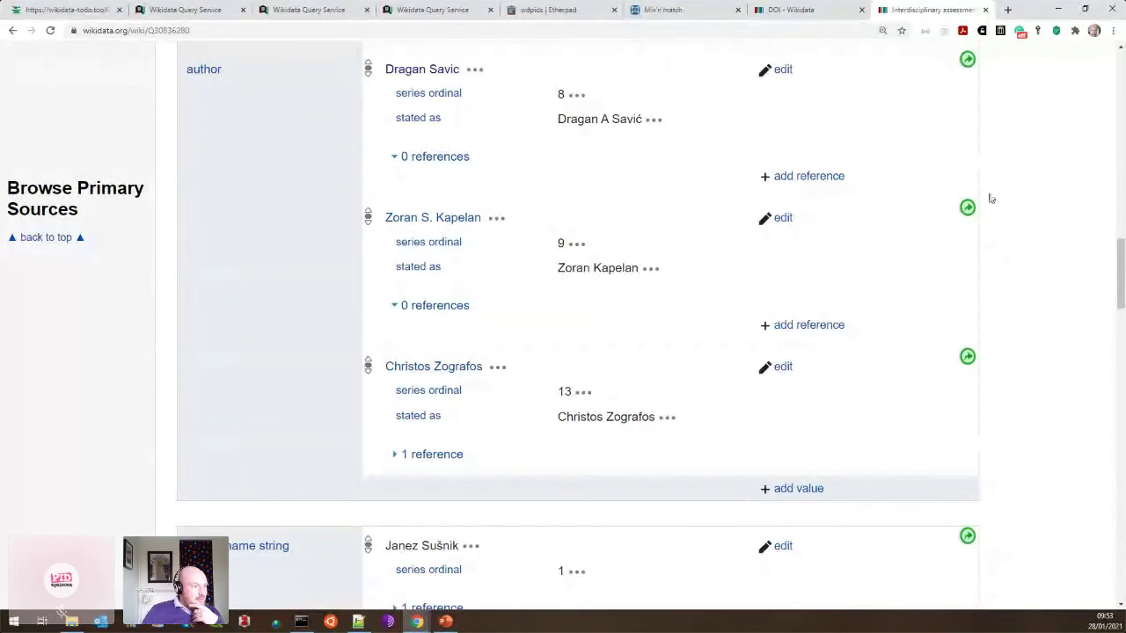
- Go to the Scholia website from the address bar
click(595, 30)
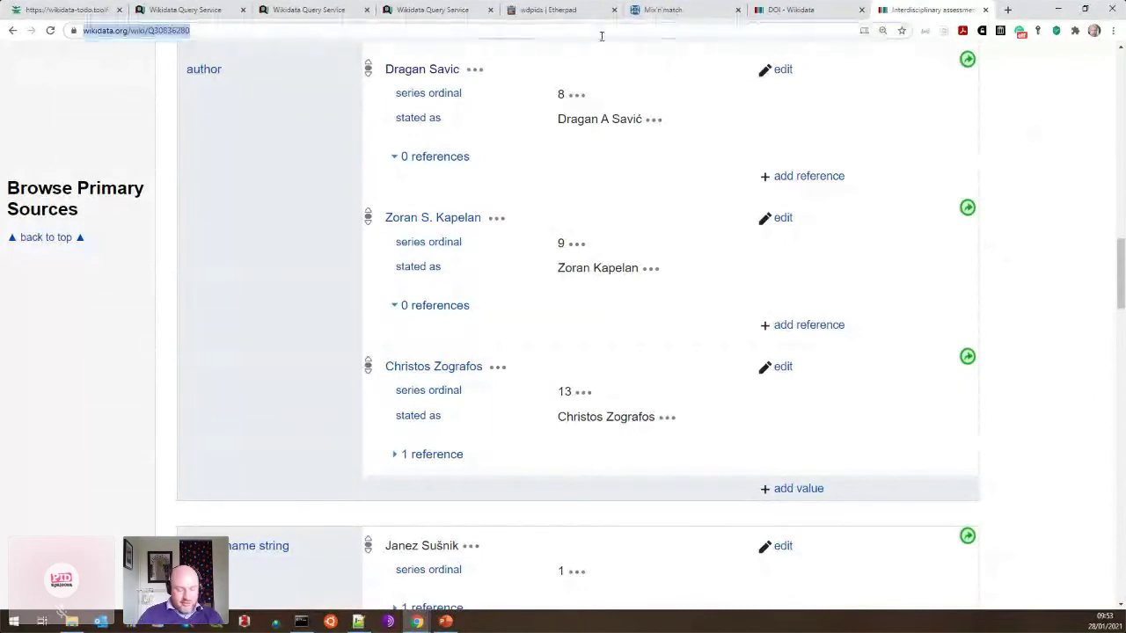
text(sc)
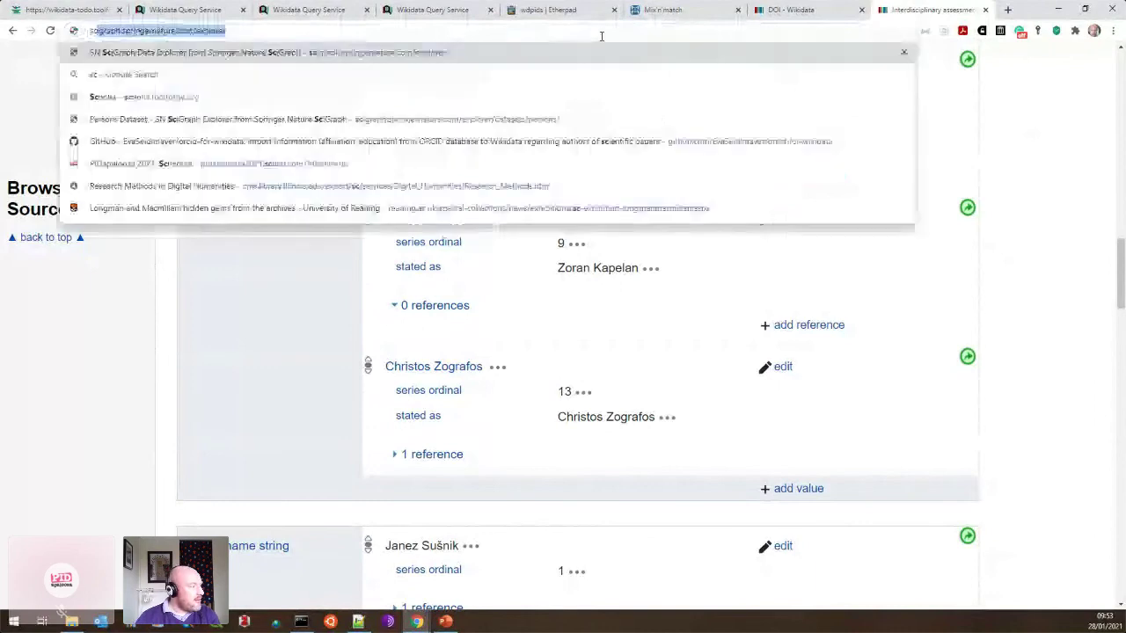
text(holia.toolforge.org)
key(Return)
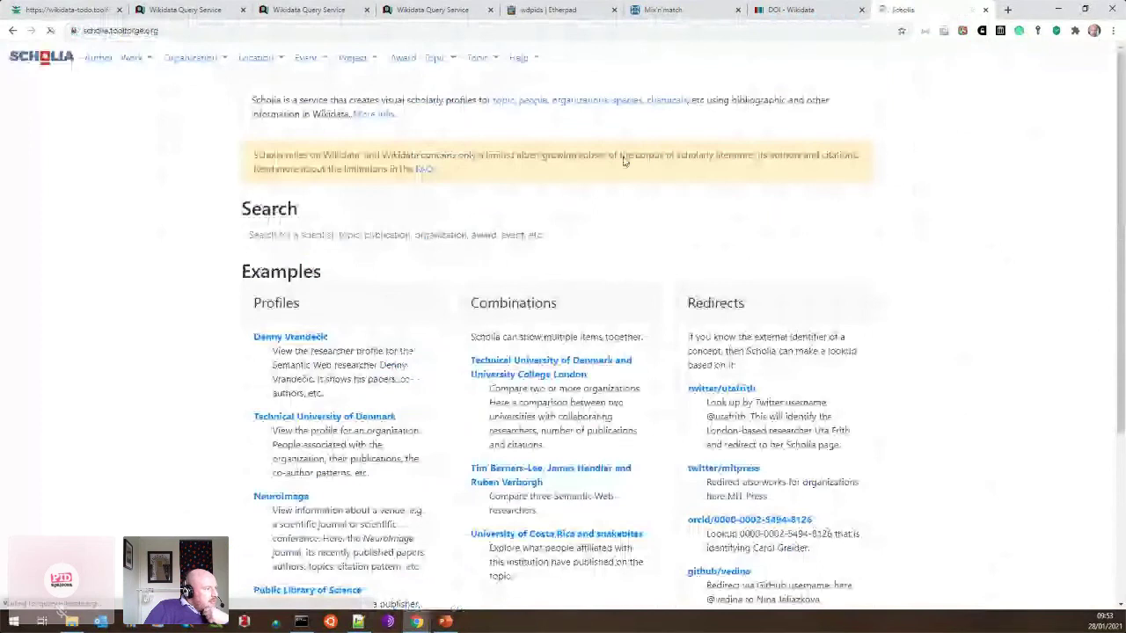
- Open Scholia's Topic overview page, then type and clear 'medie' in its search box
click(446, 59)
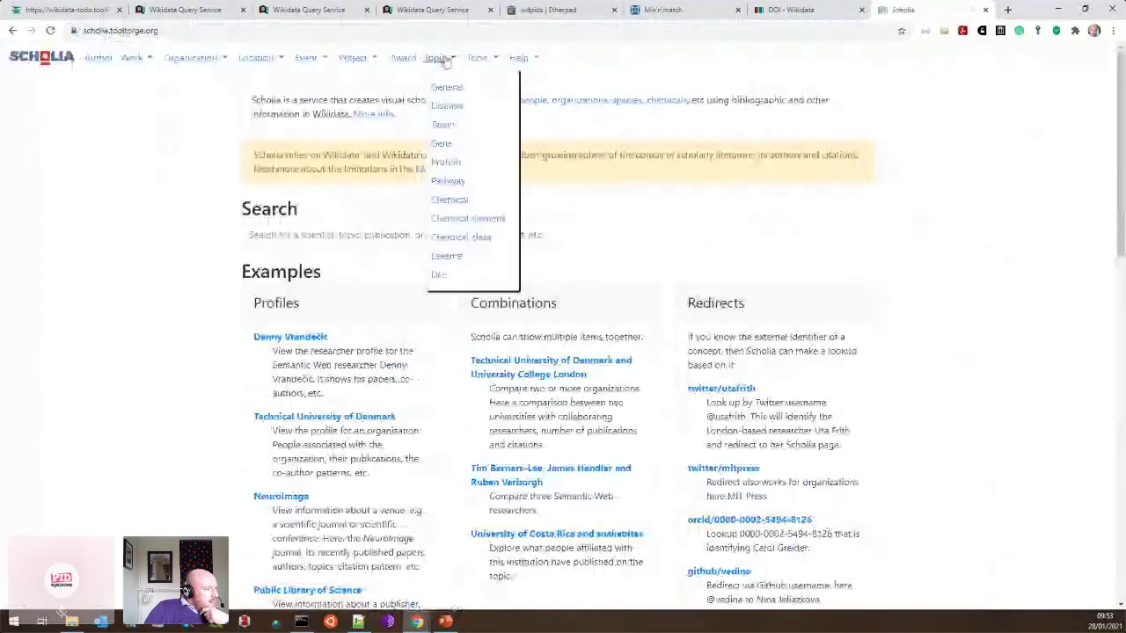
click(437, 59)
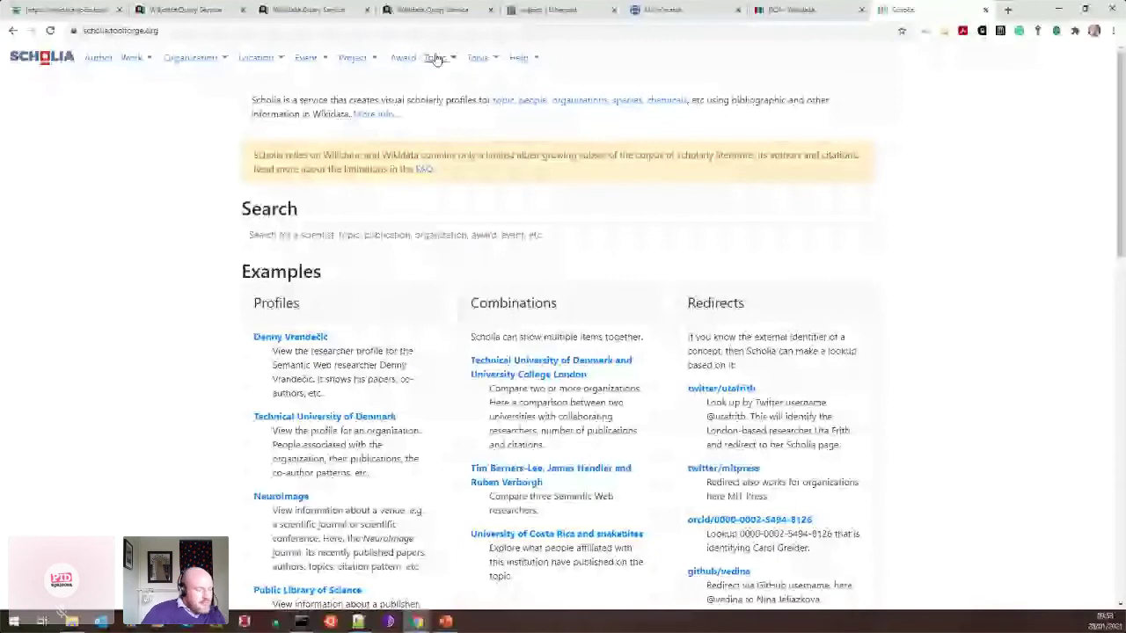
click(572, 58)
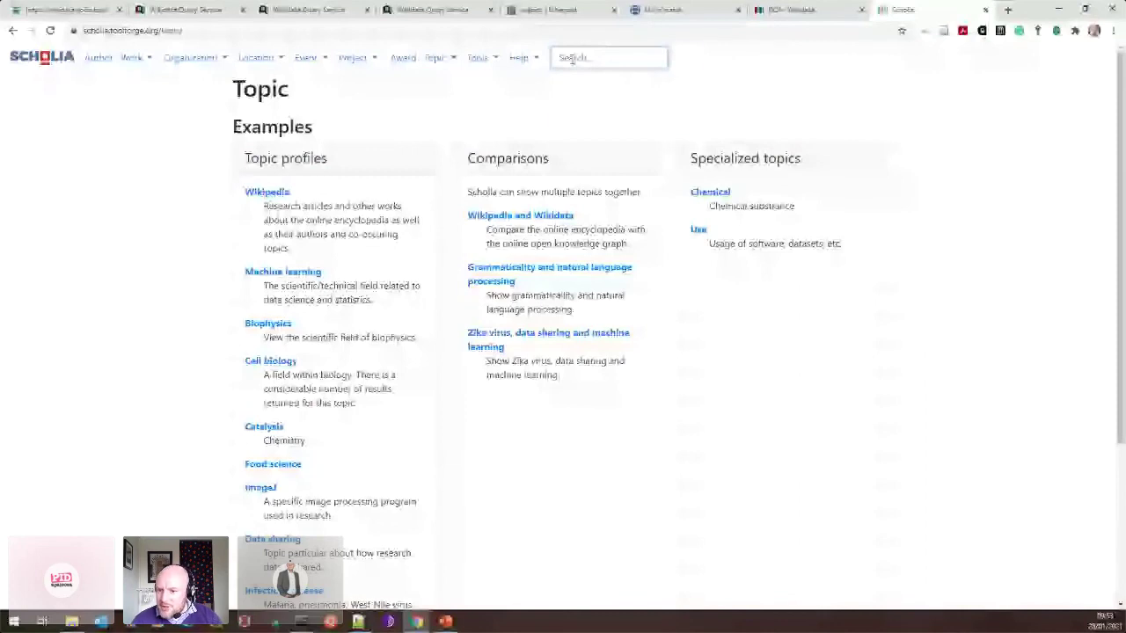
text(medie)
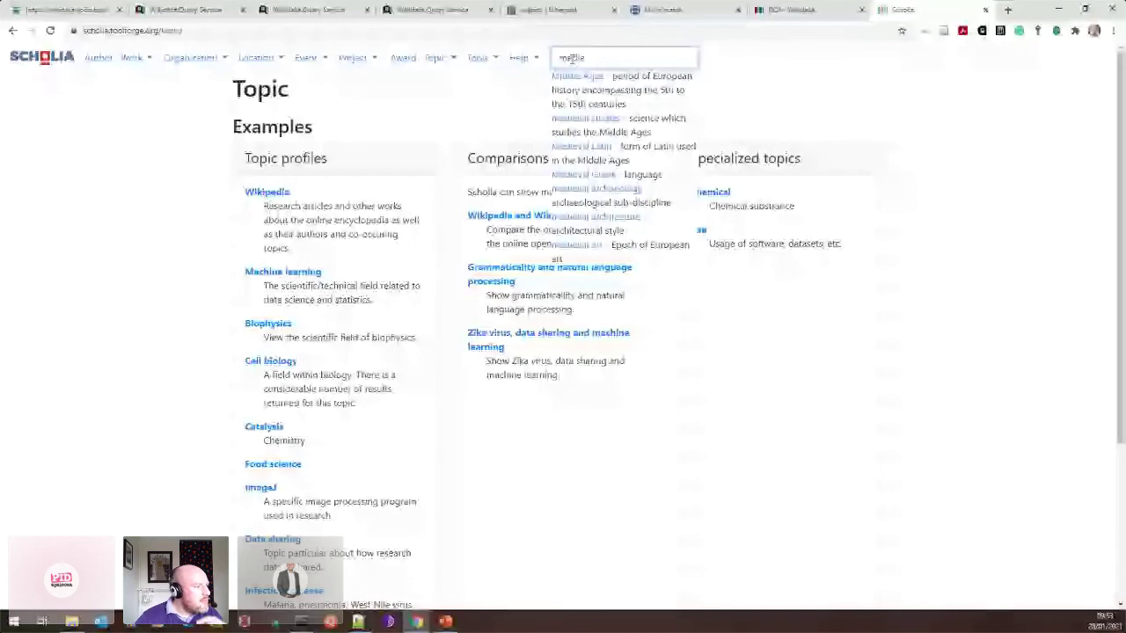
key(BackSpace)
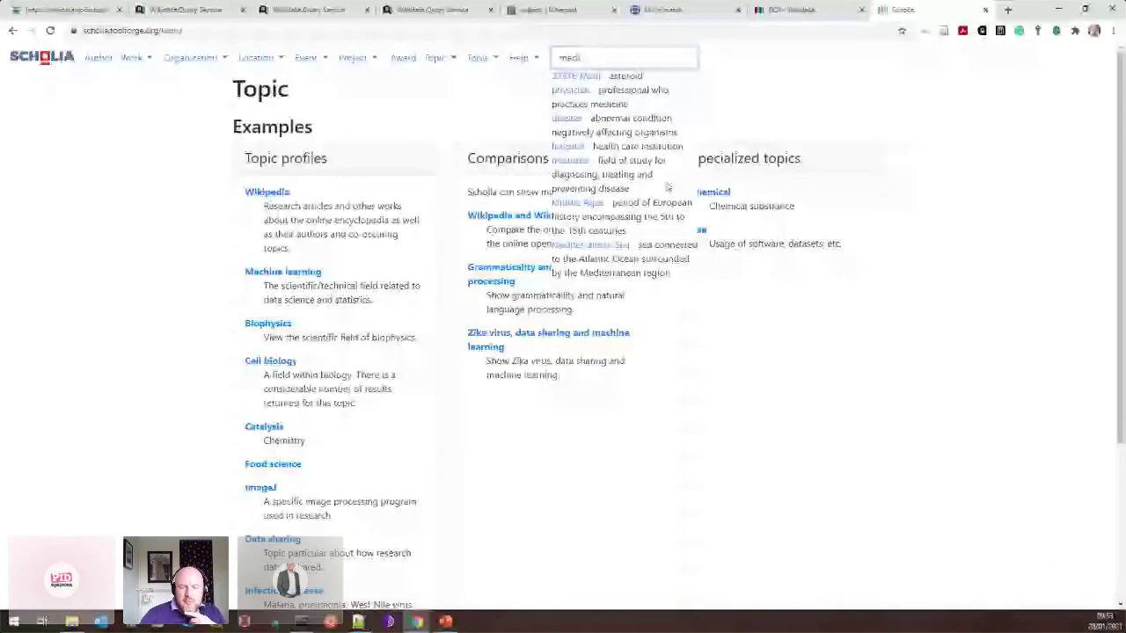
key(BackSpace)
key(BackSpace)
key(BackSpace)
key(BackSpace)
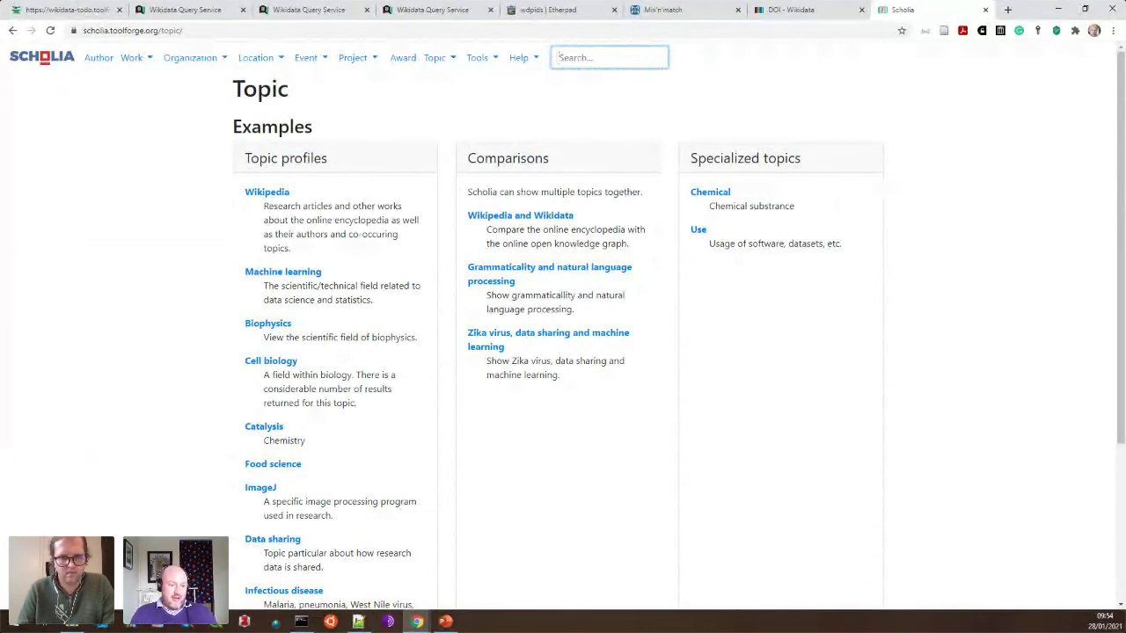
key(super+d)
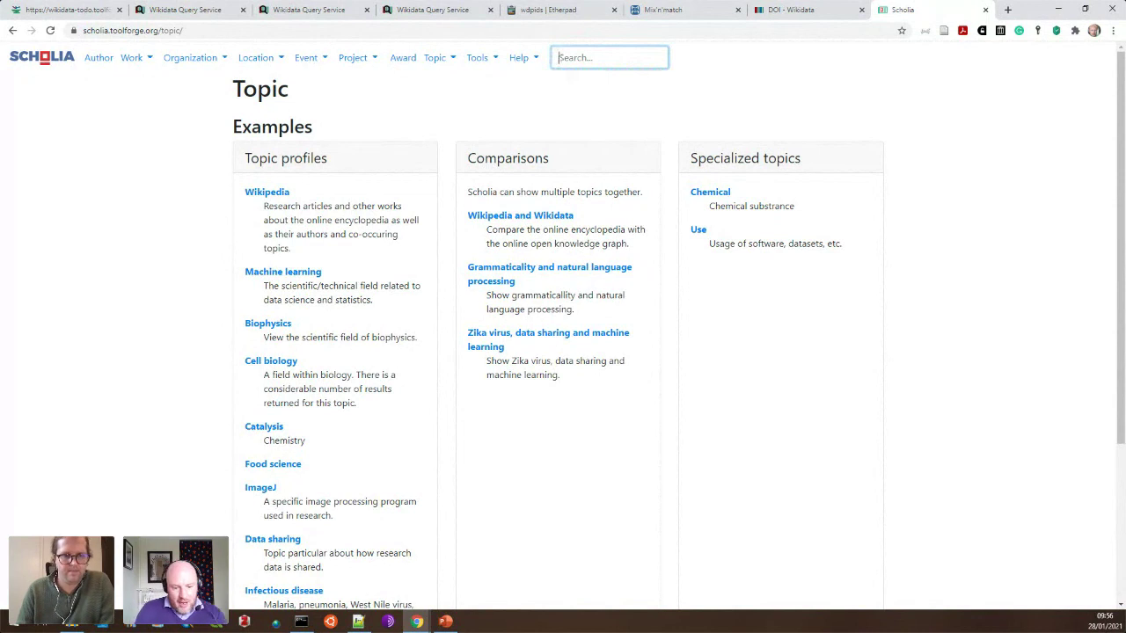
key(alt+Tab)
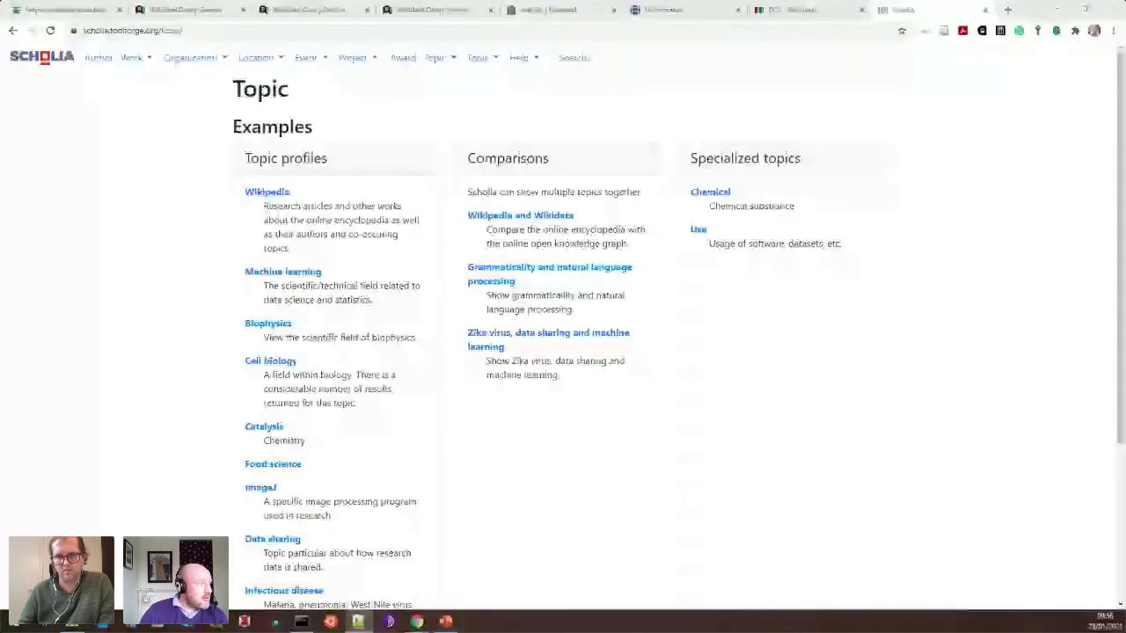
- Load the WikiProject Source MetaData page in a new browser tab
key(ctrl+t)
text(https://www.wikidata.org/wiki/Wikidata:WikiProject_Source_MetaData)
key(Return)
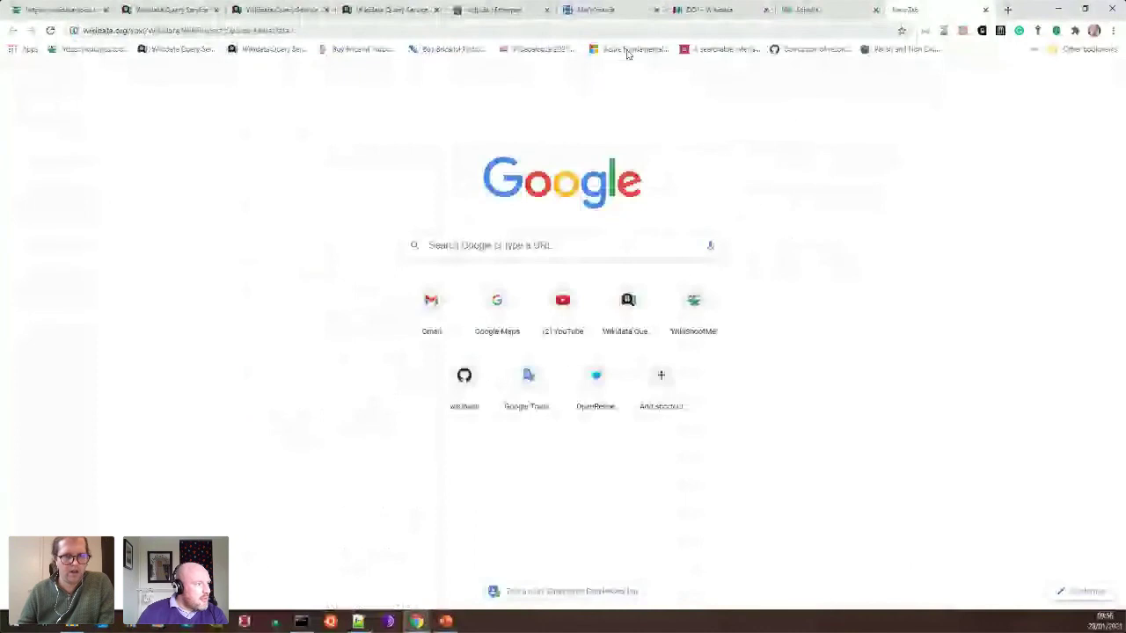
- Switch back to the wdpids Etherpad and scroll down to its Questions section
key(ctrl+6)
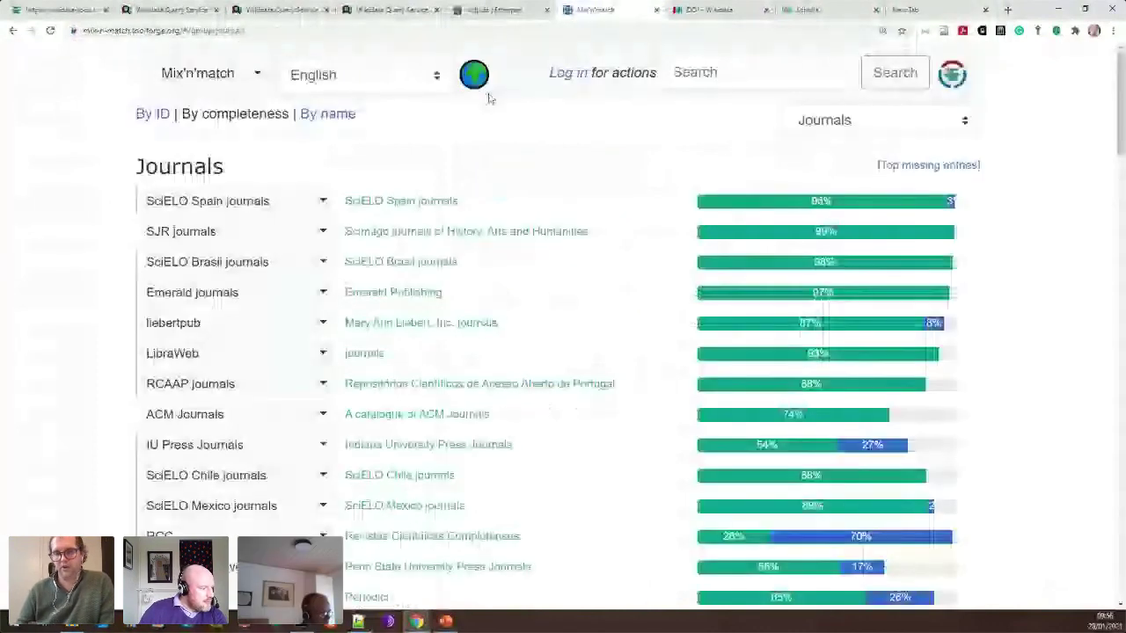
key(ctrl+5)
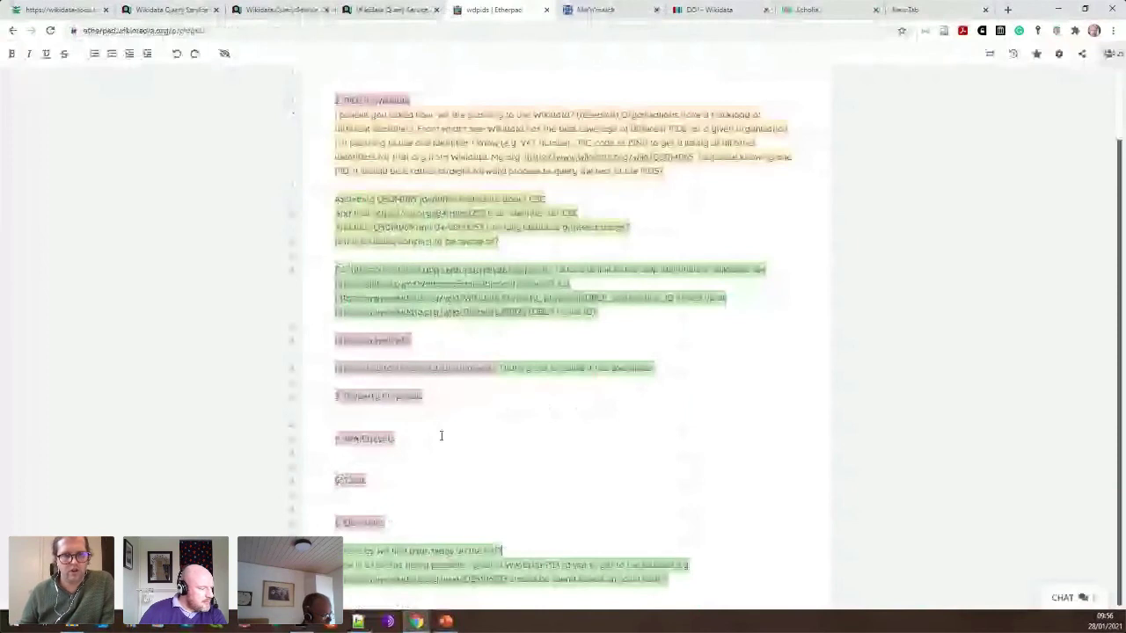
scroll(716, 591, down, 2)
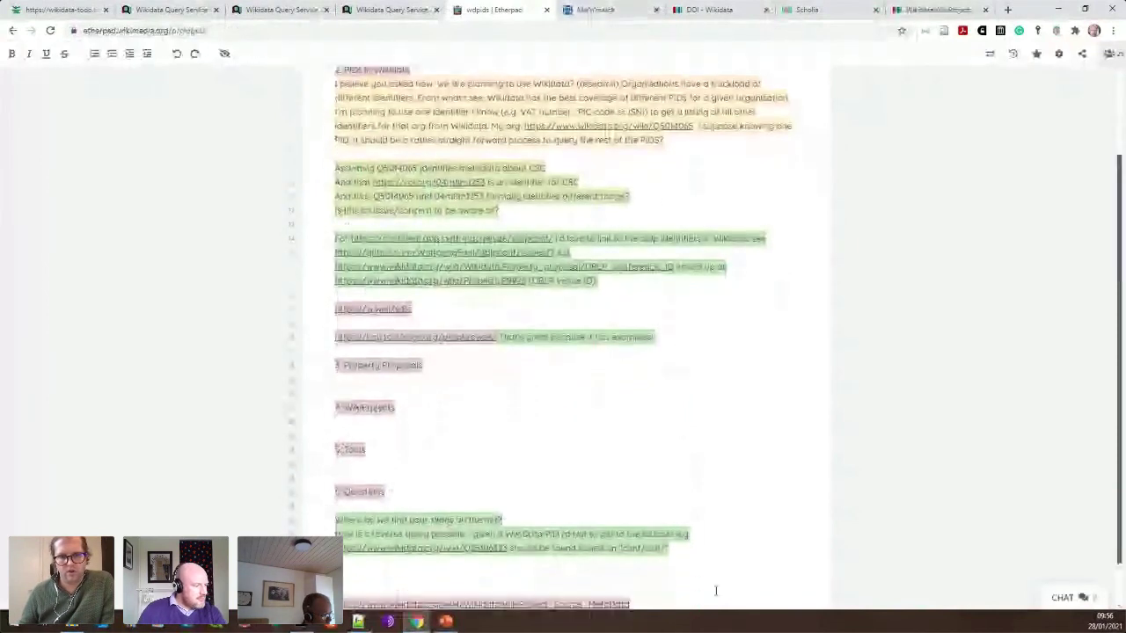